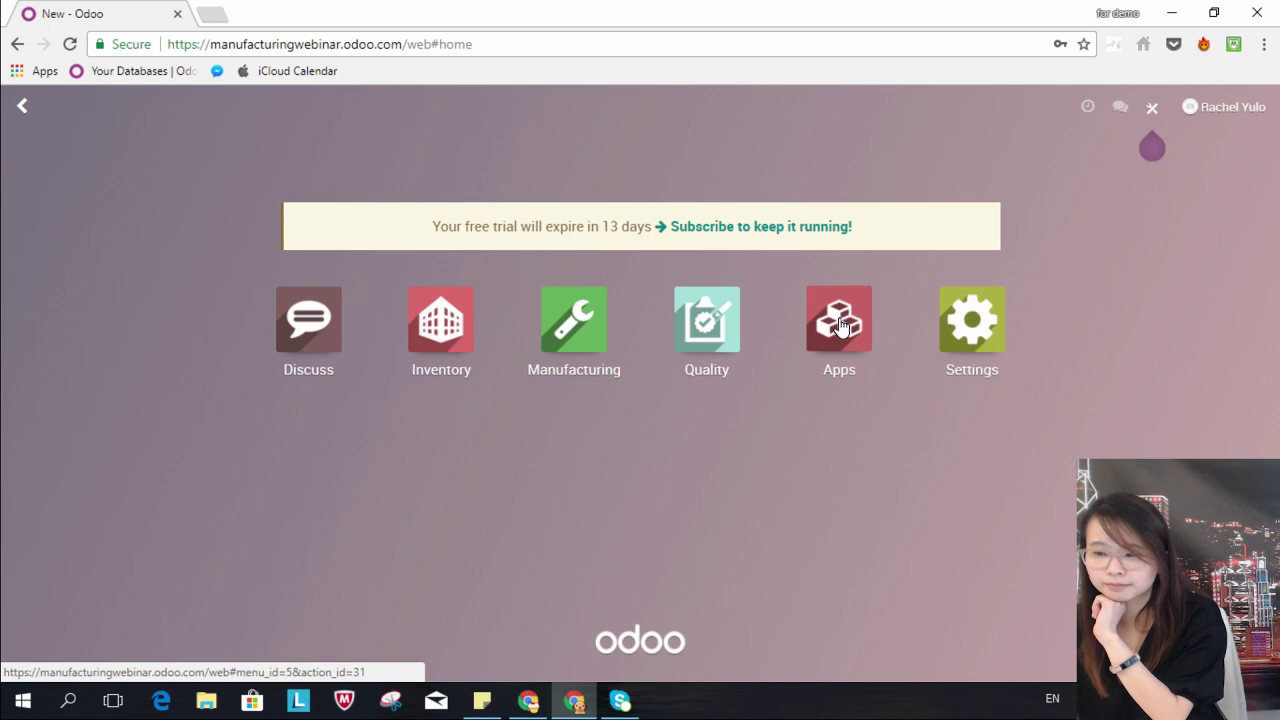
Open the Apps catalogue and look through the apps available for installation
left_click(840, 326)
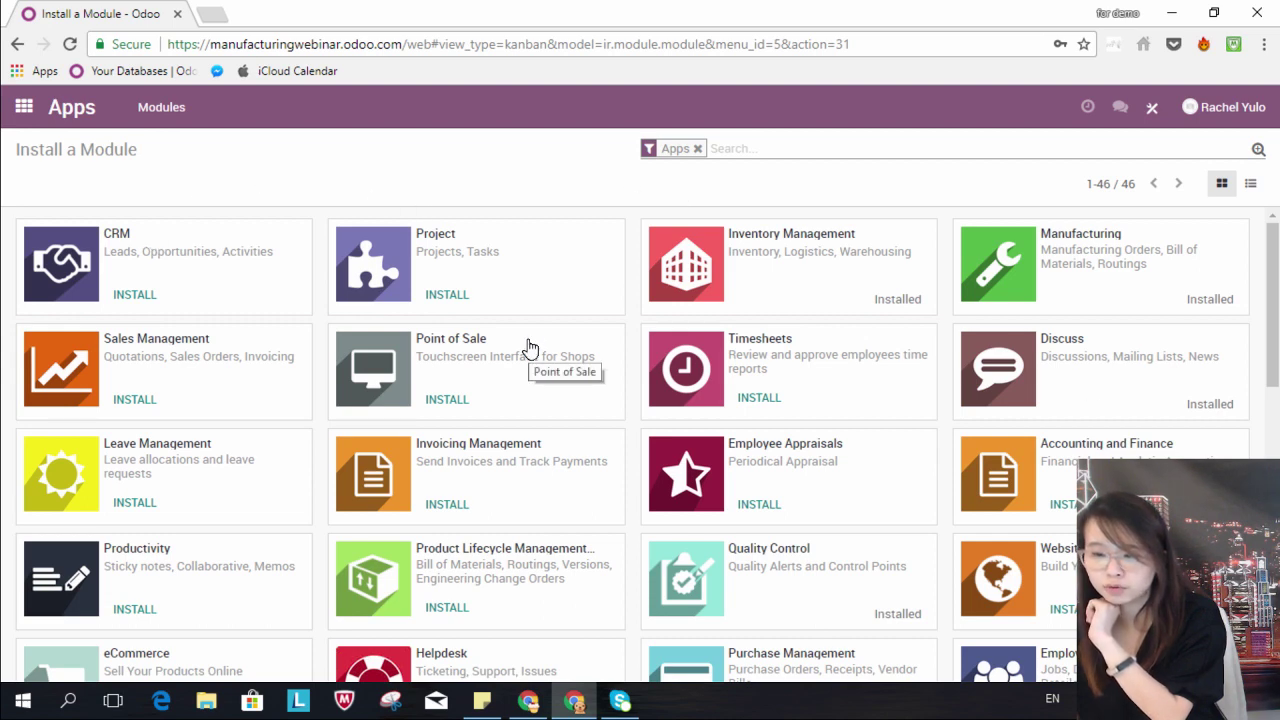
scroll(737, 300, "down", 3)
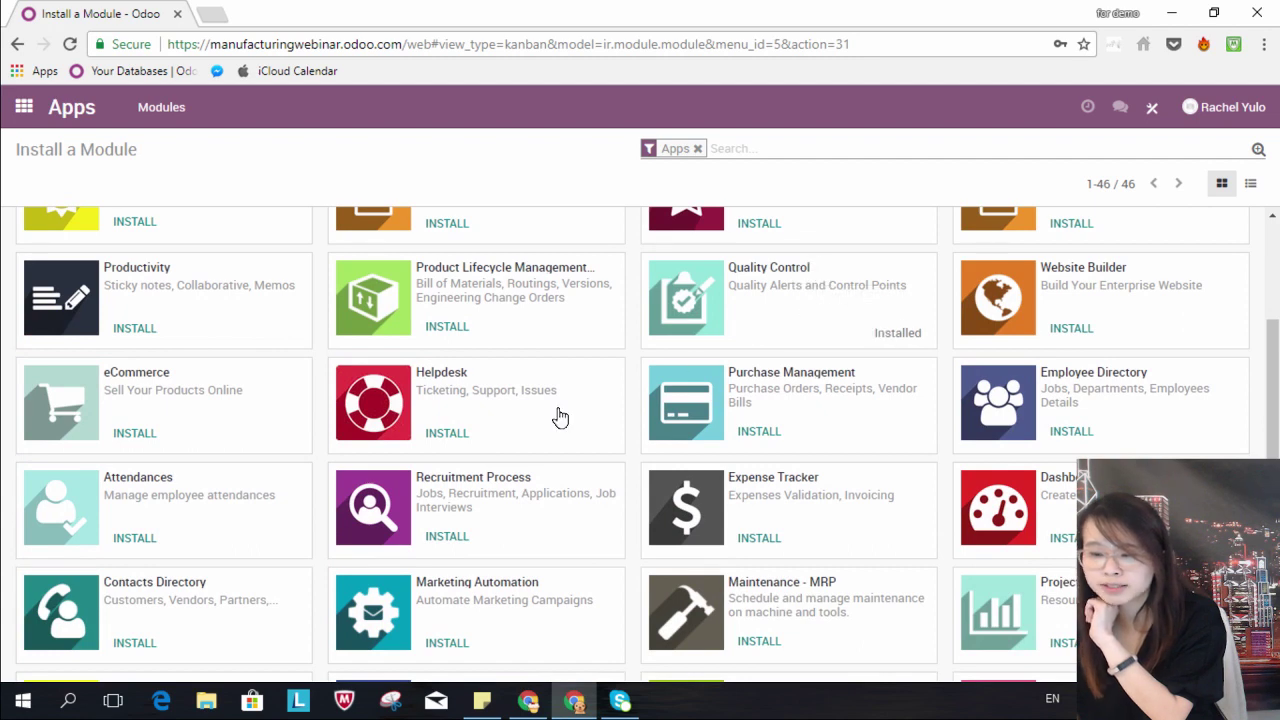
scroll(683, 567, "up", 2)
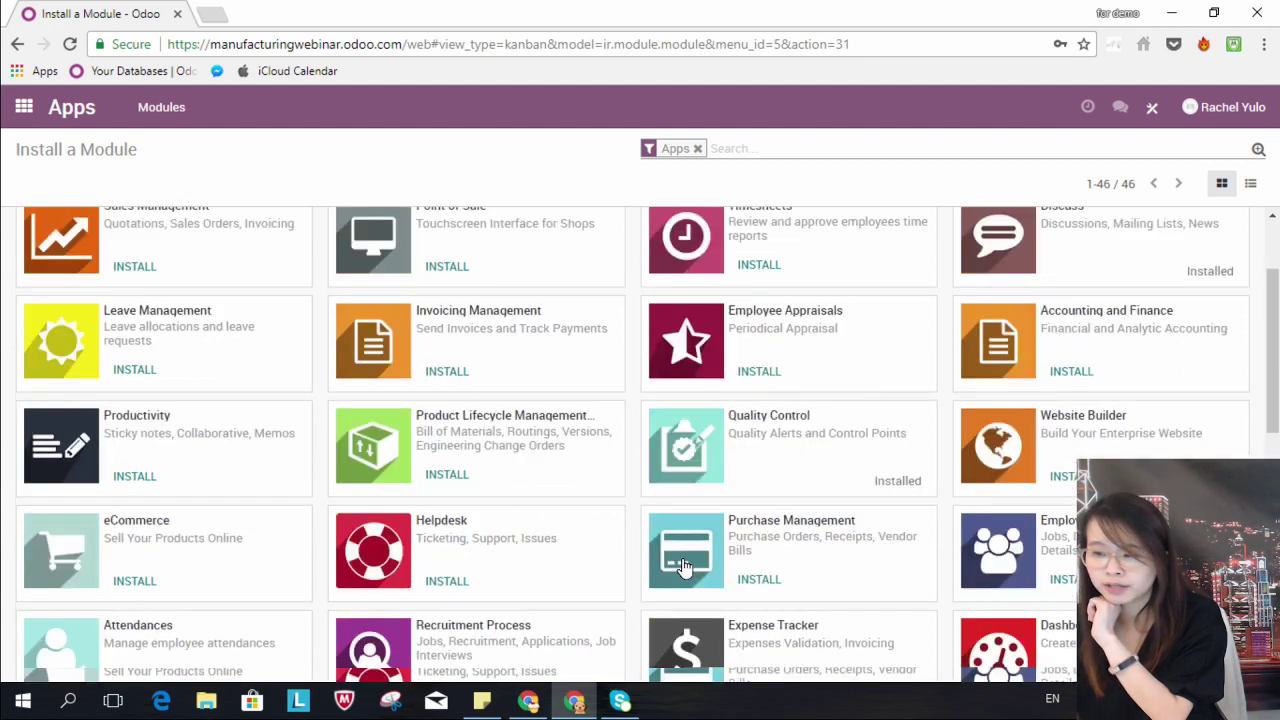
scroll(683, 567, "up", 2)
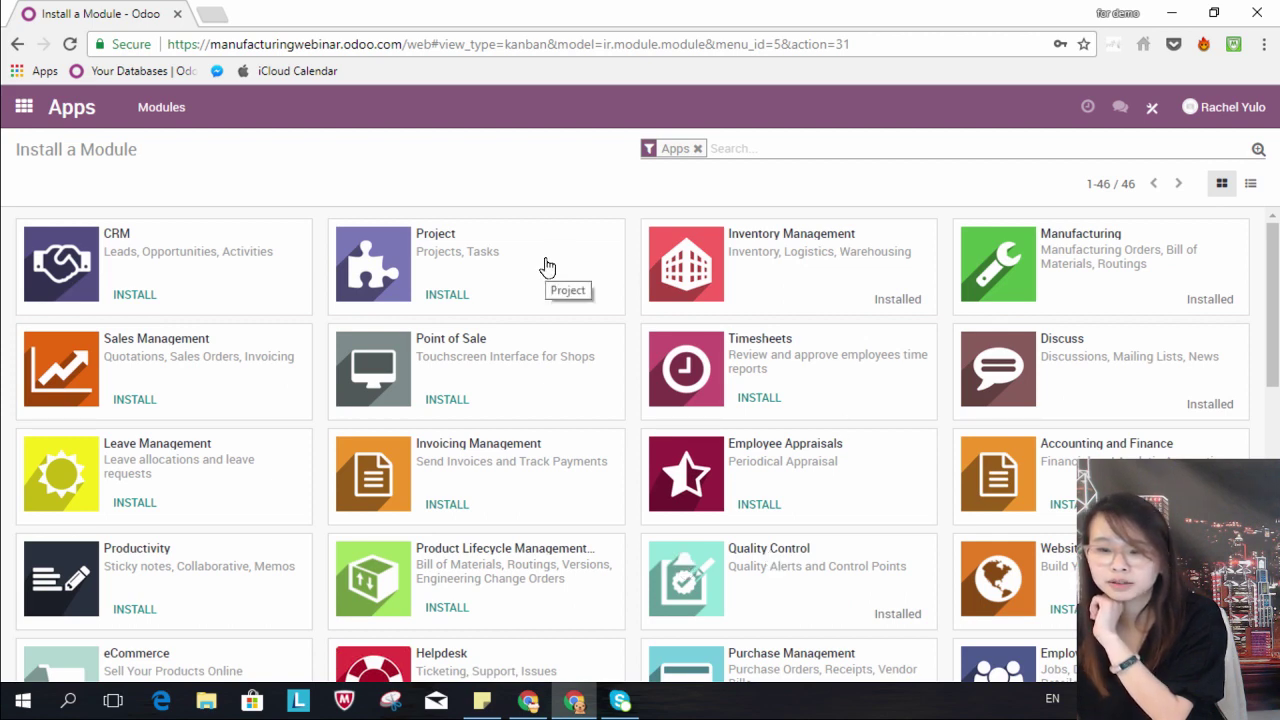
Remove the Apps filter from the module catalogue and browse the full list of modules
left_click(698, 149)
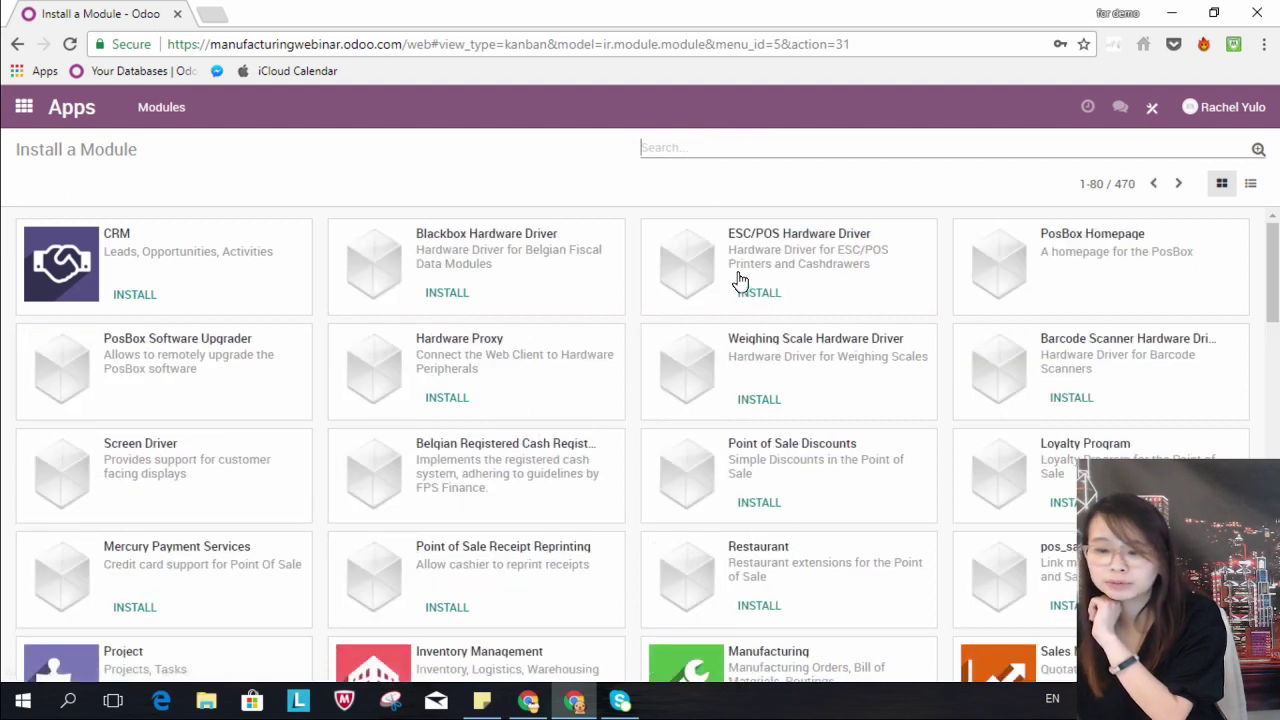
scroll(740, 285, "down", 2)
scroll(745, 285, "down", 3)
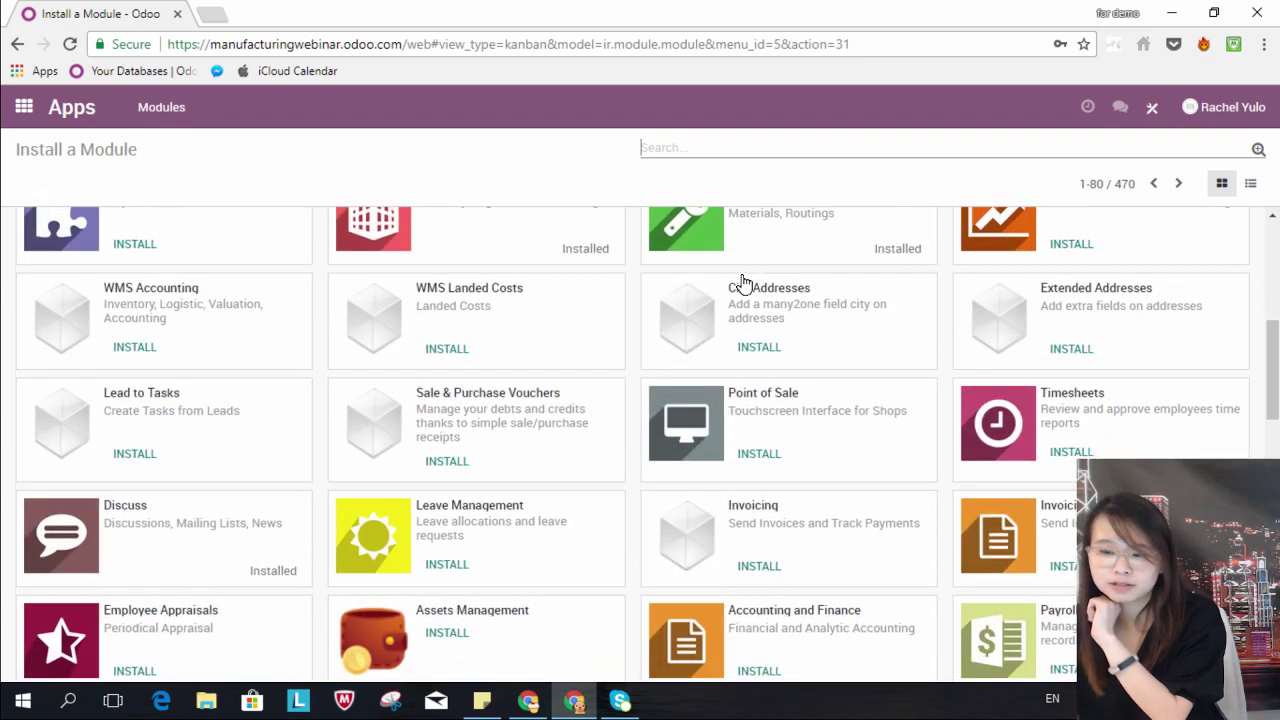
scroll(745, 285, "down", 1)
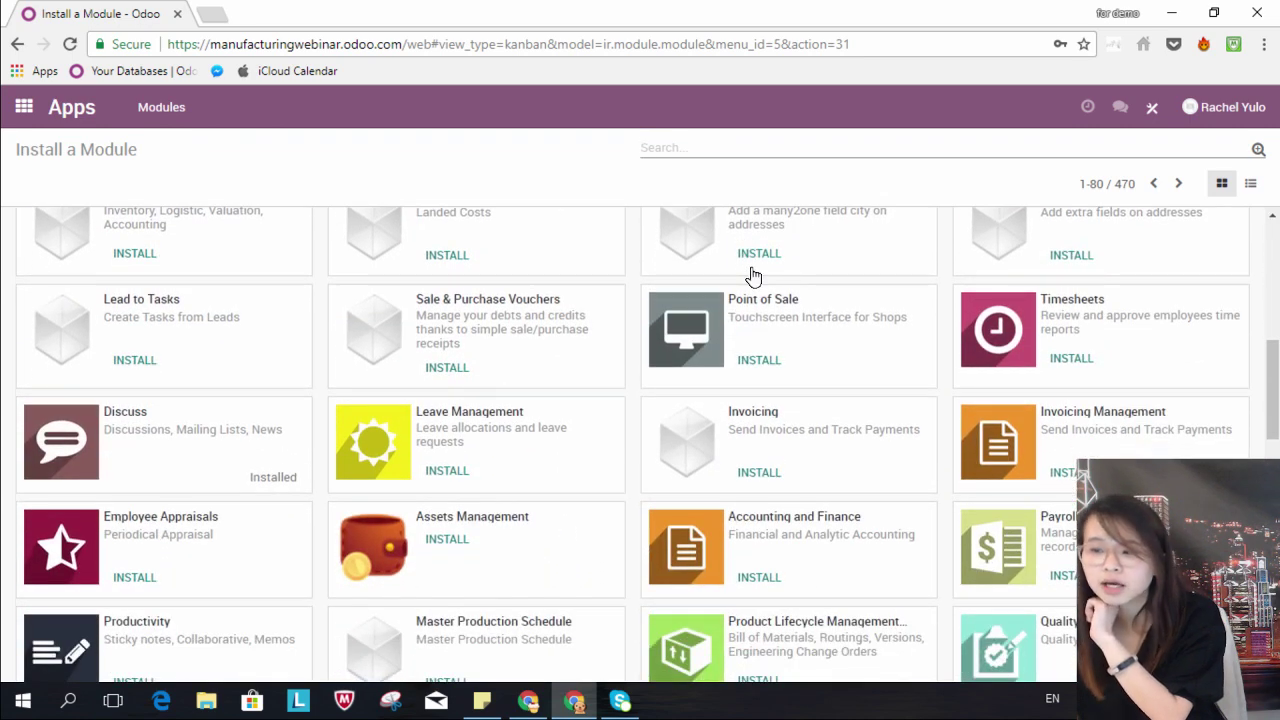
left_click(1126, 165)
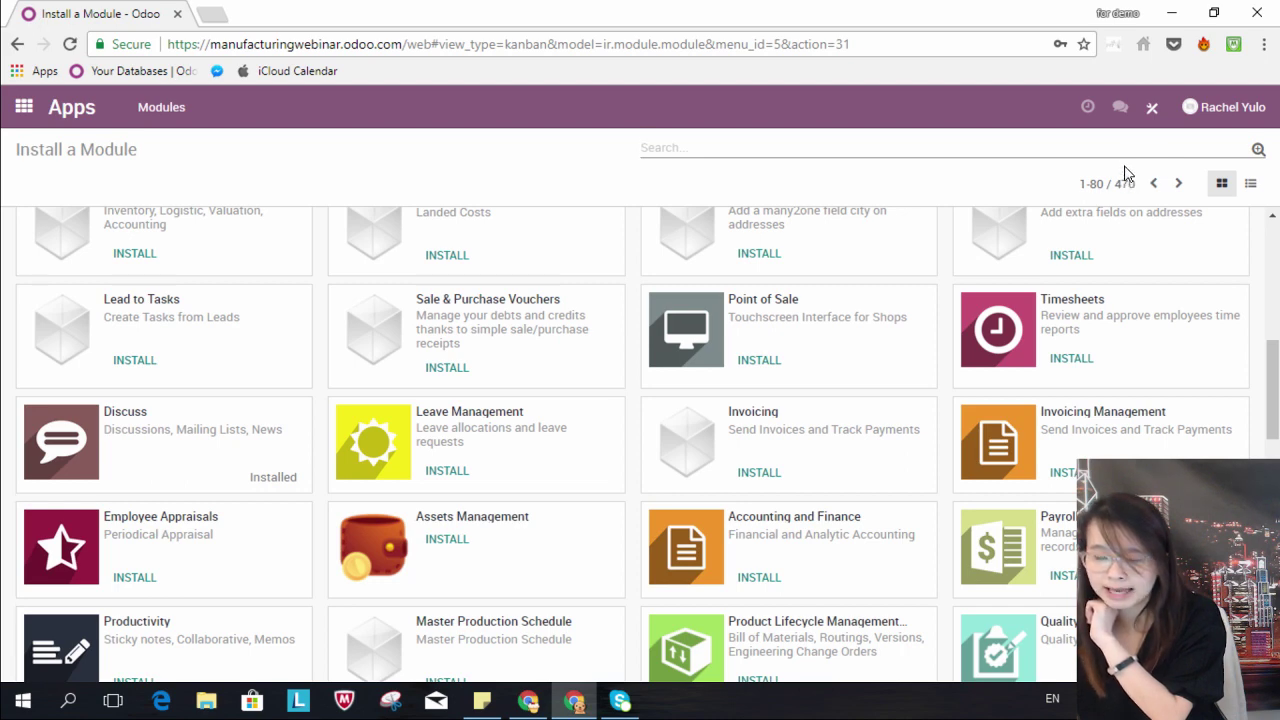
Open the Inventory app and look over its entries for Operations, Master Data, Reporting and Configuration
left_click(24, 106)
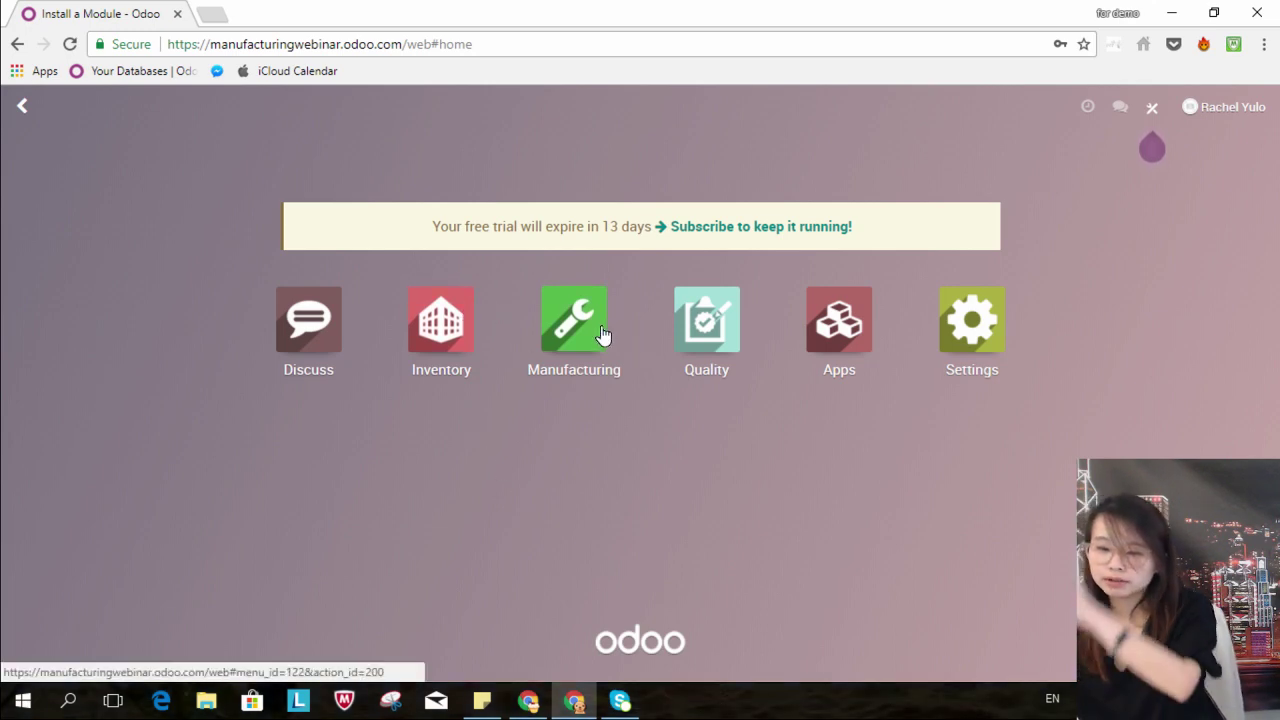
left_click(459, 317)
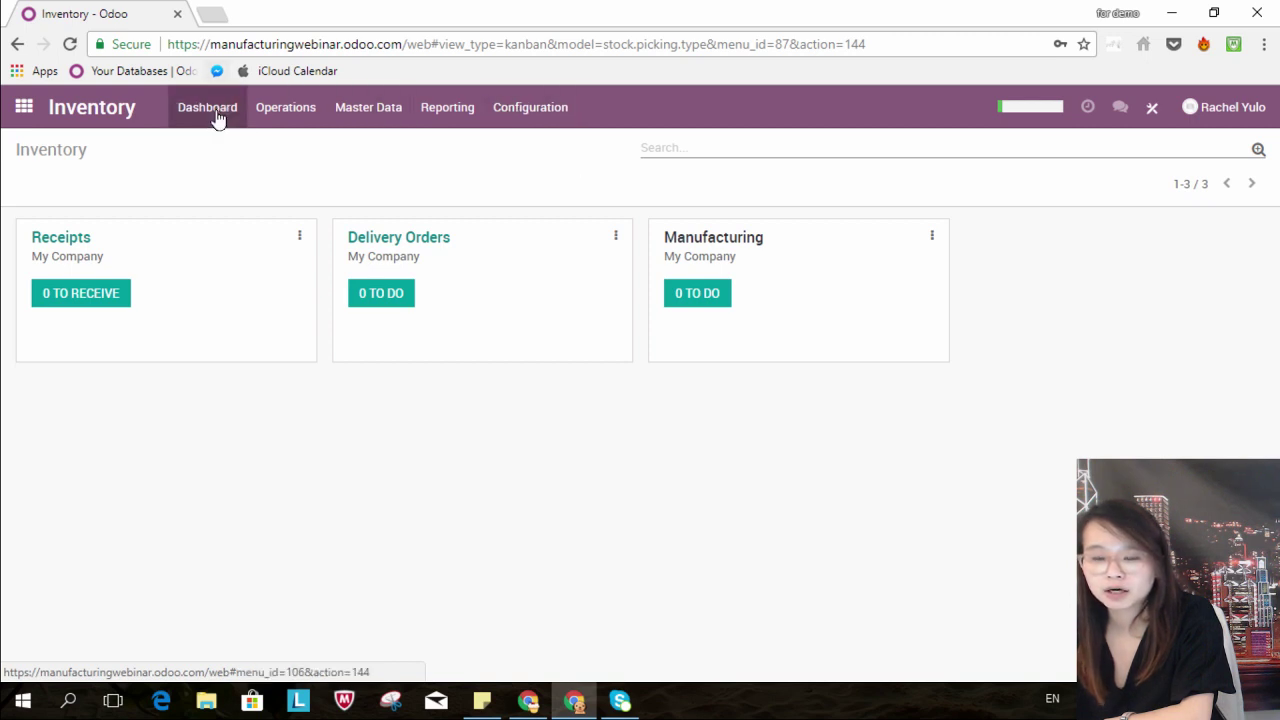
left_click(290, 118)
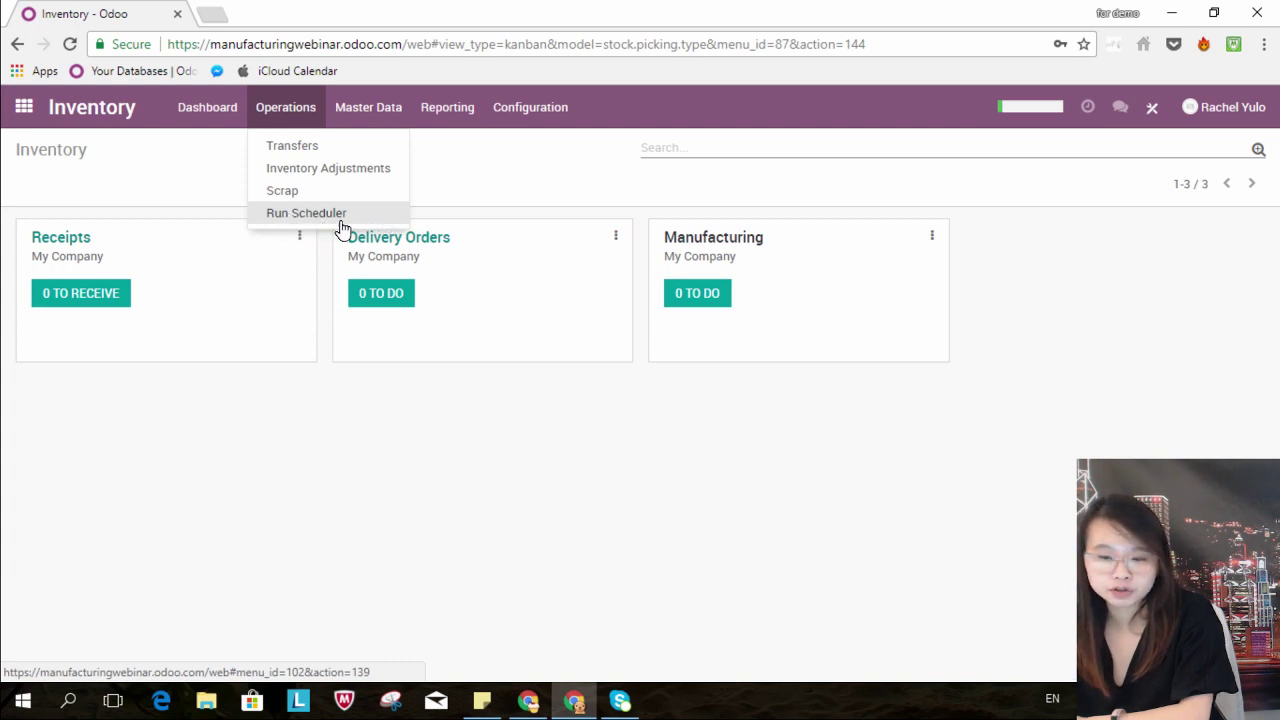
left_click(458, 161)
left_click(395, 127)
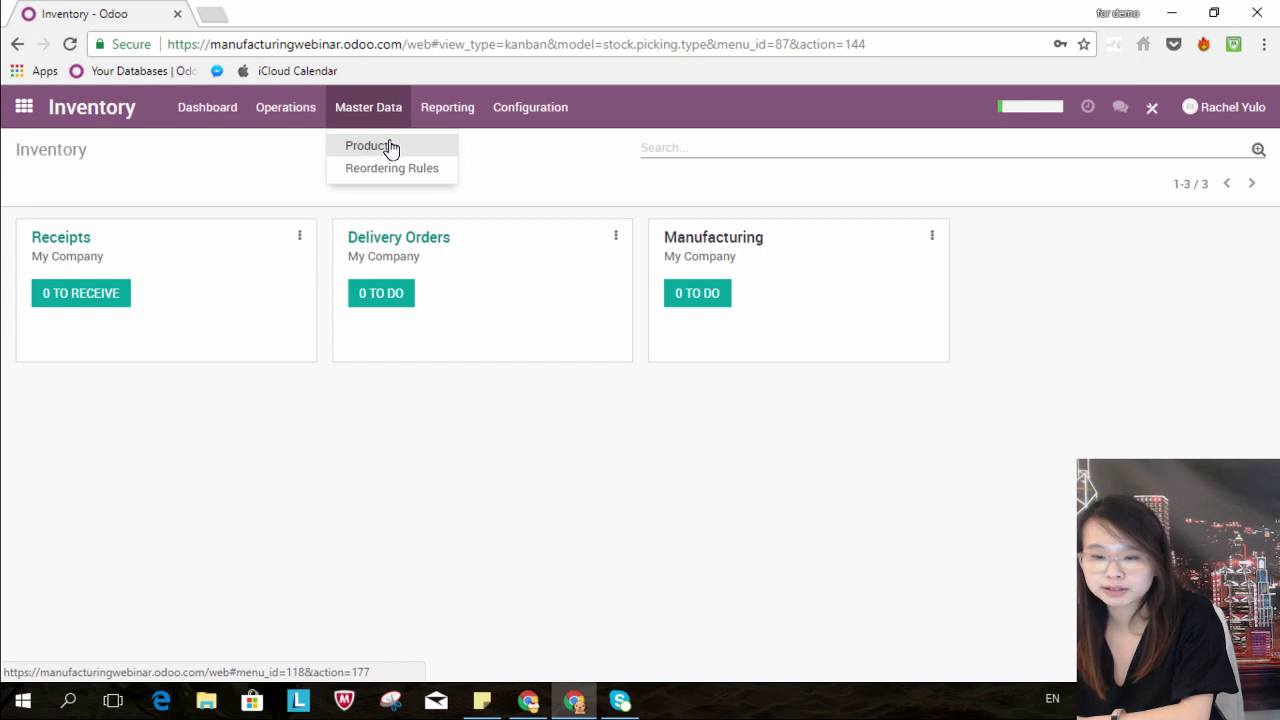
mouse_move(443, 118)
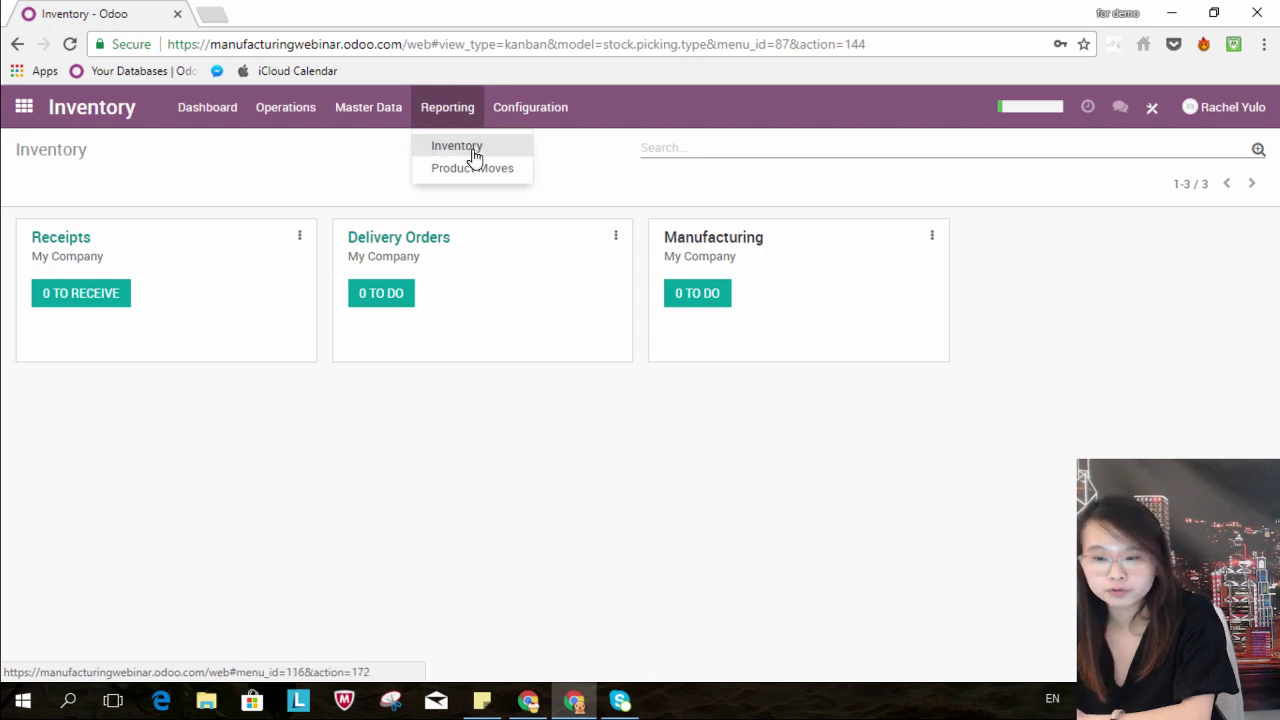
mouse_move(557, 120)
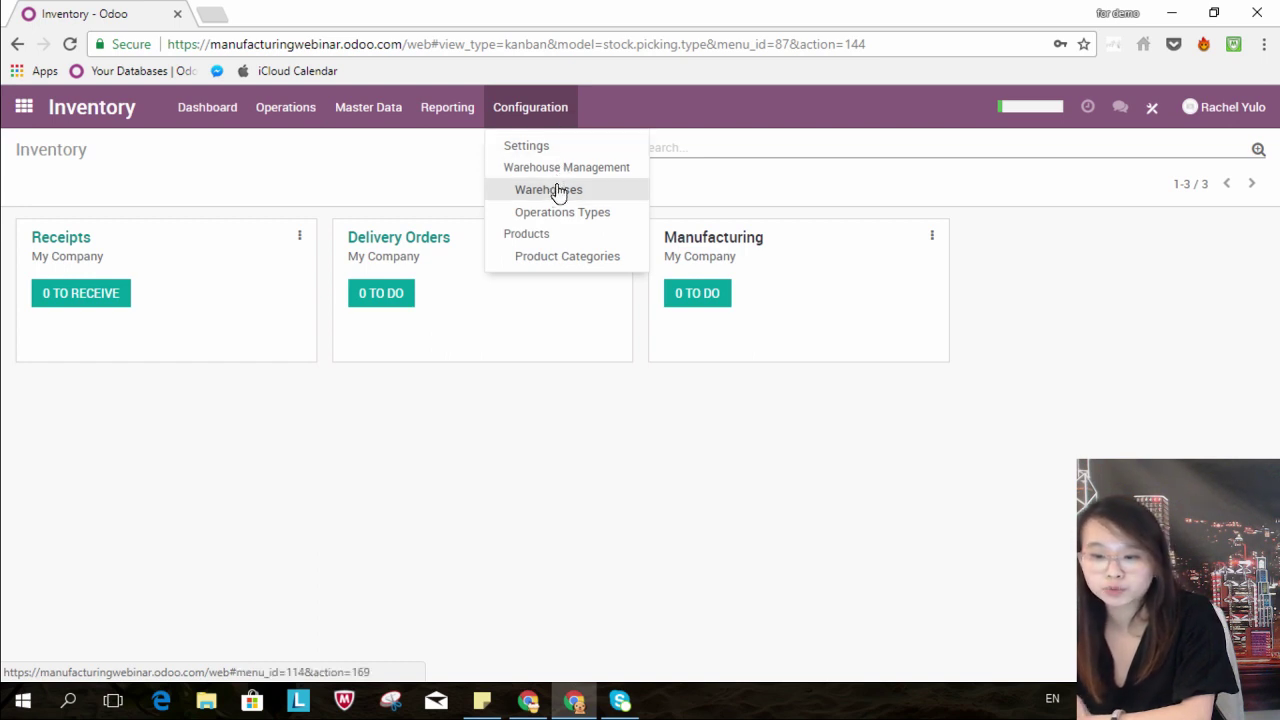
Open the Inventory settings and review the options from Operations and Shipping Connectors through Traceability and Warehouse
left_click(535, 148)
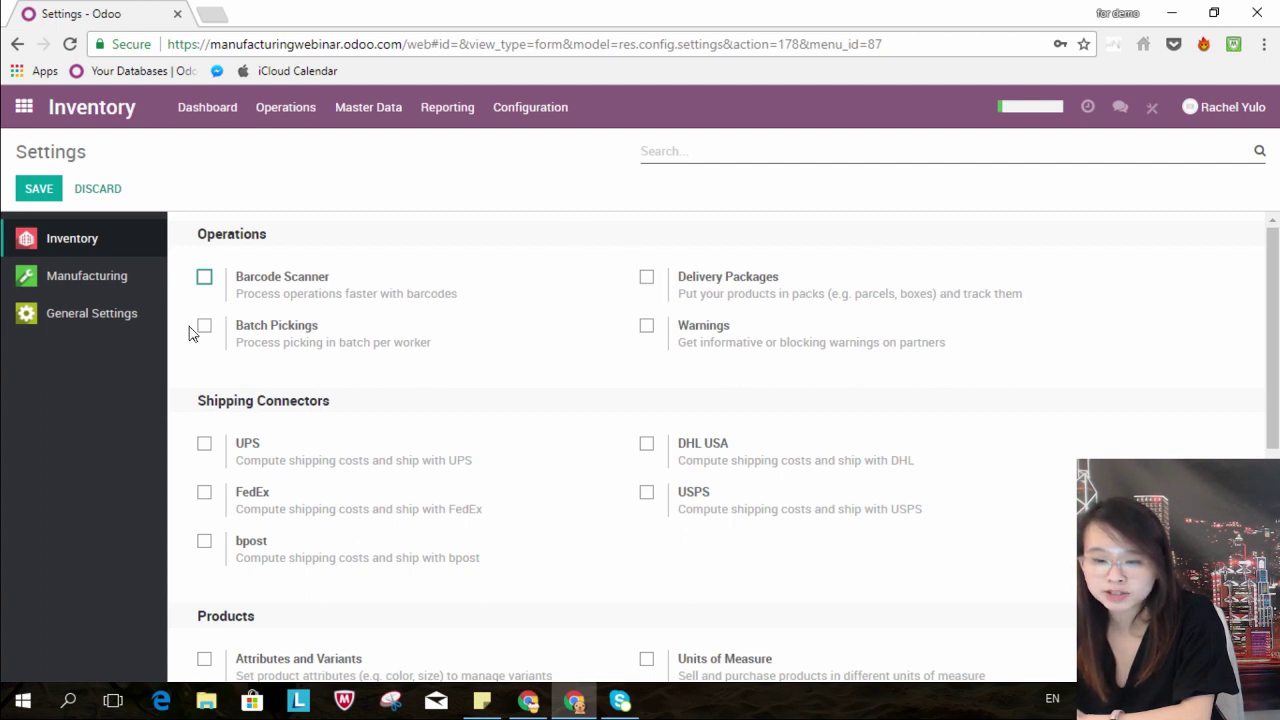
scroll(515, 305, "down", 1)
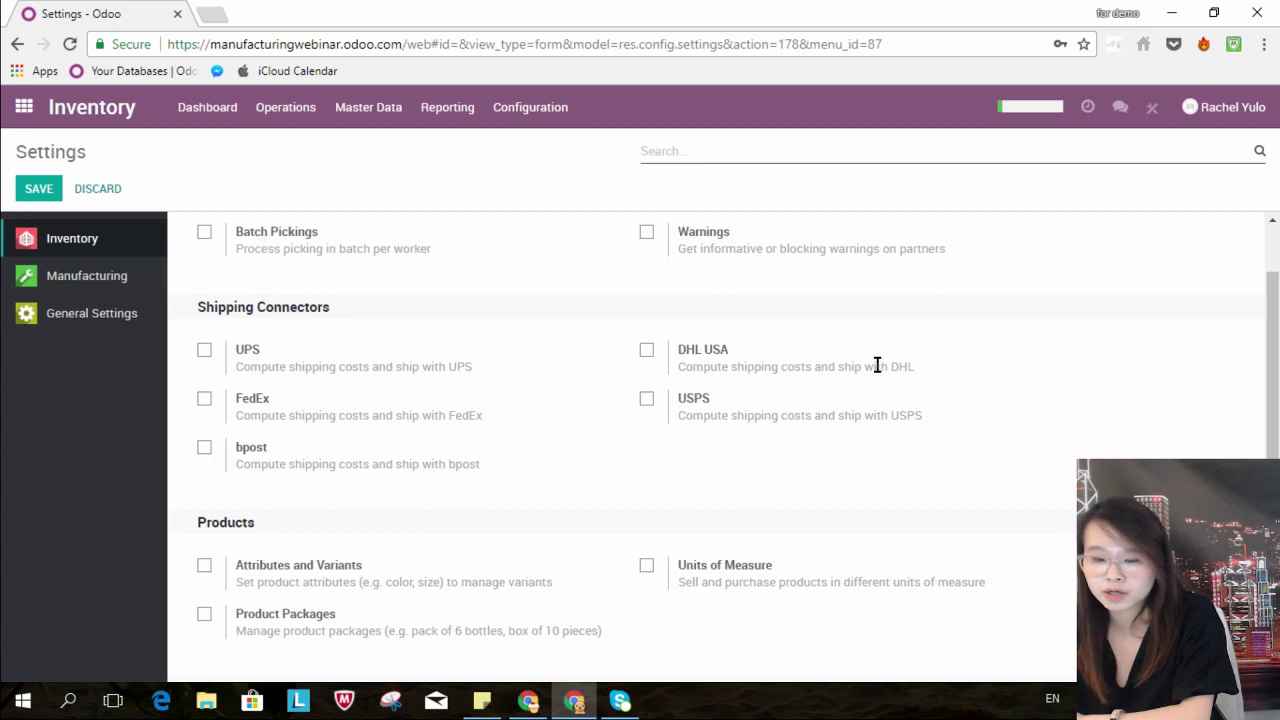
scroll(877, 367, "down", 2)
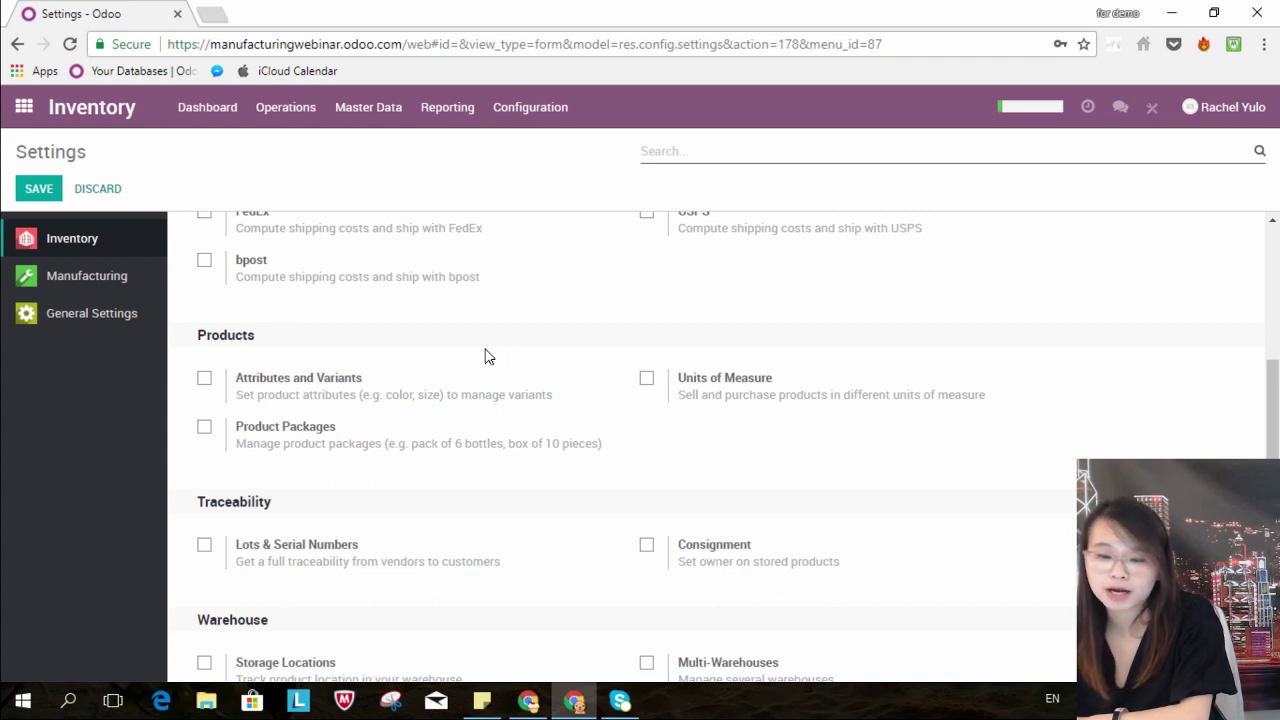
scroll(486, 357, "down", 1)
scroll(483, 355, "down", 1)
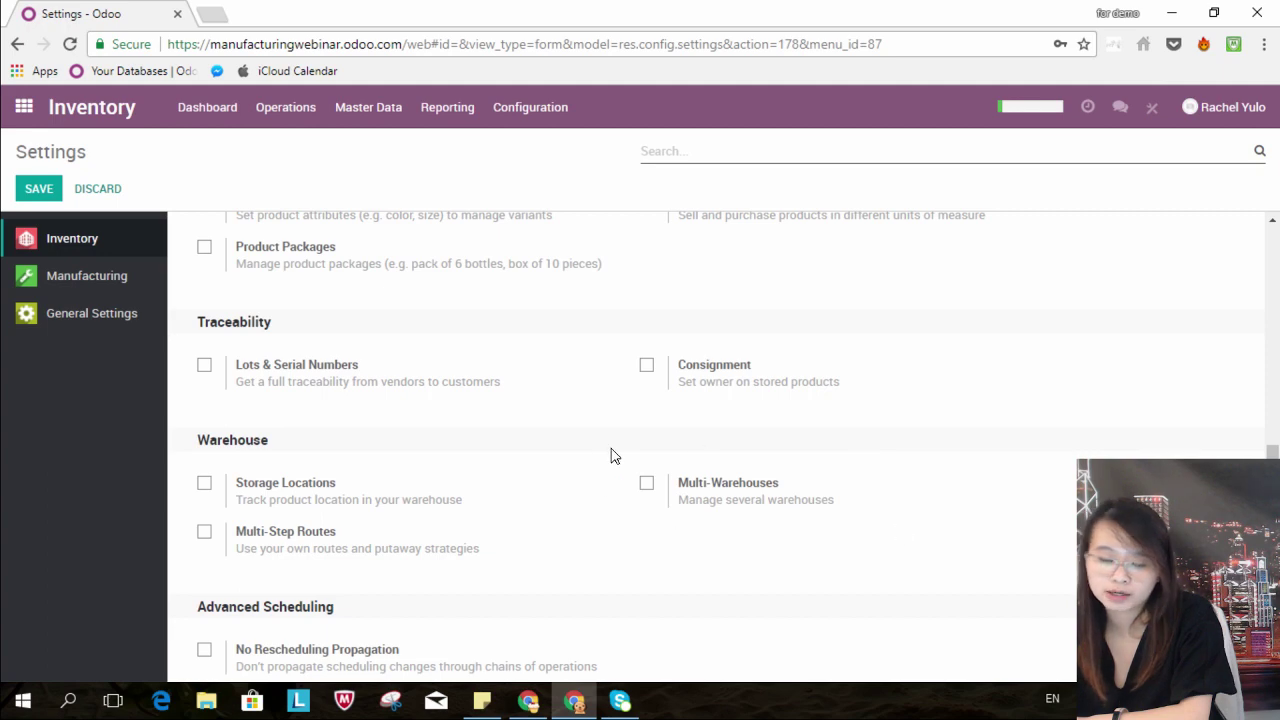
scroll(614, 464, "up", 5)
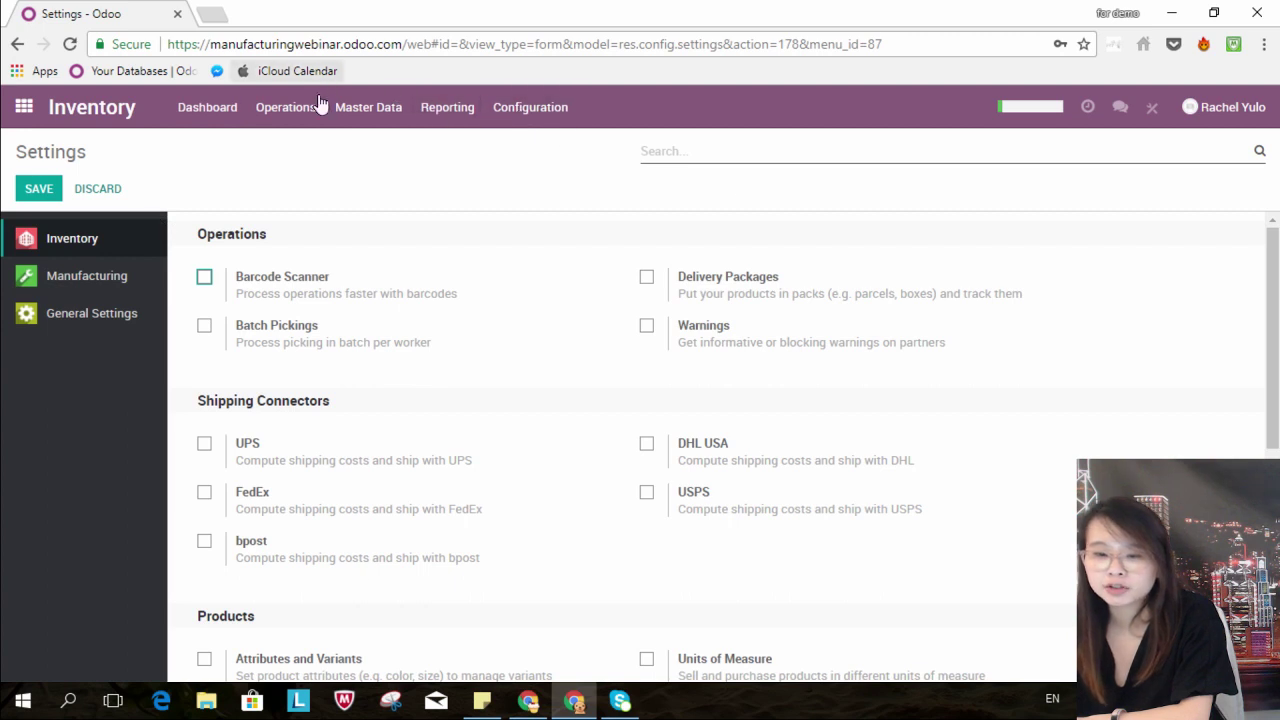
Return to the Inventory dashboard and look over the available Operations entries
left_click(290, 107)
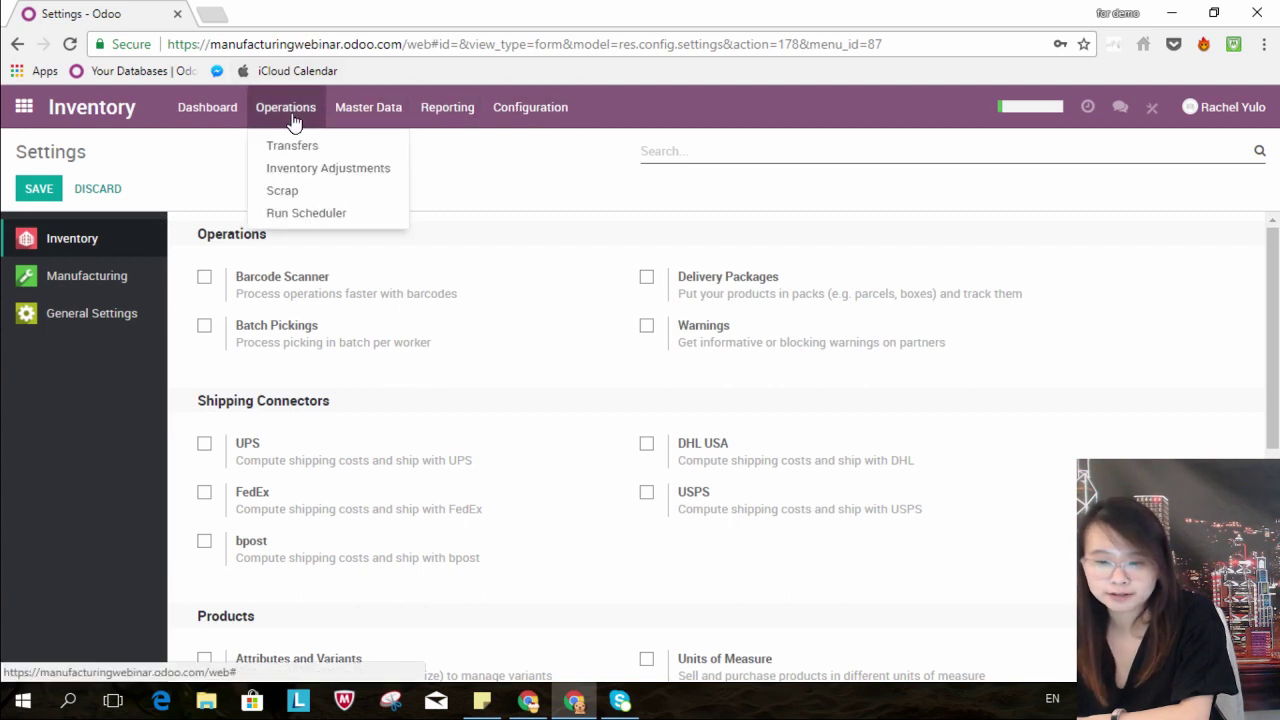
left_click(212, 111)
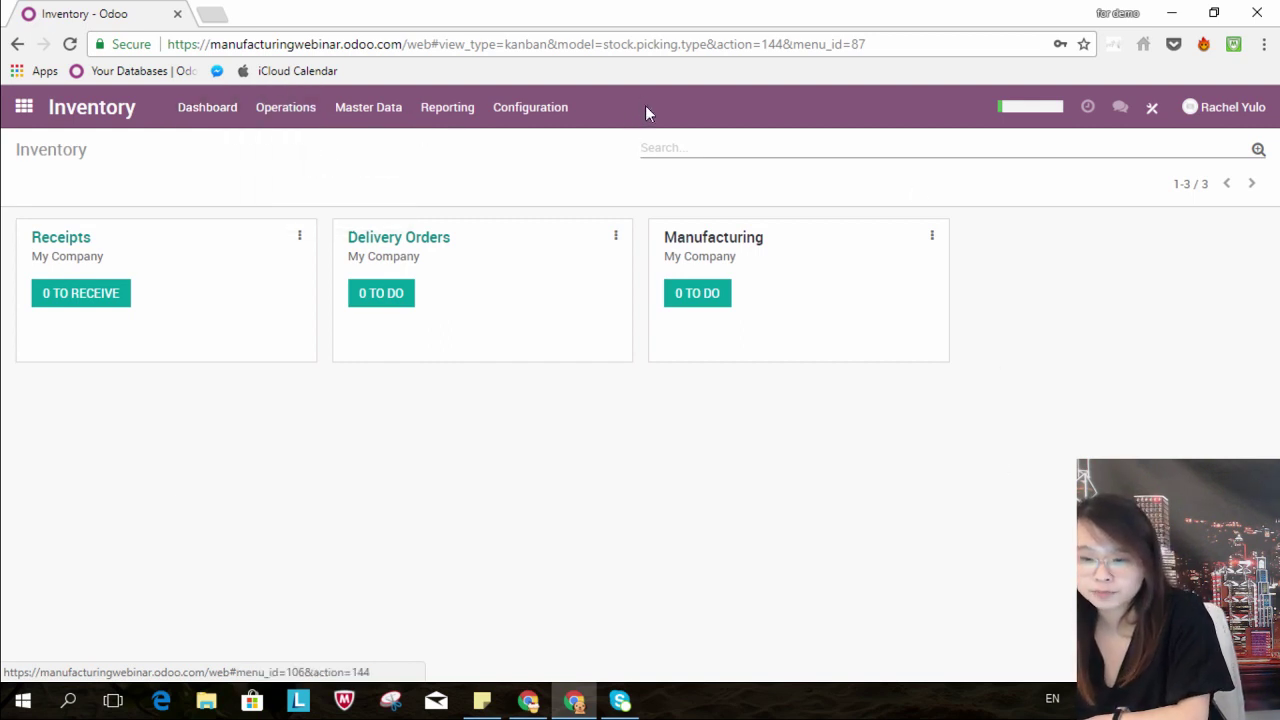
left_click(285, 107)
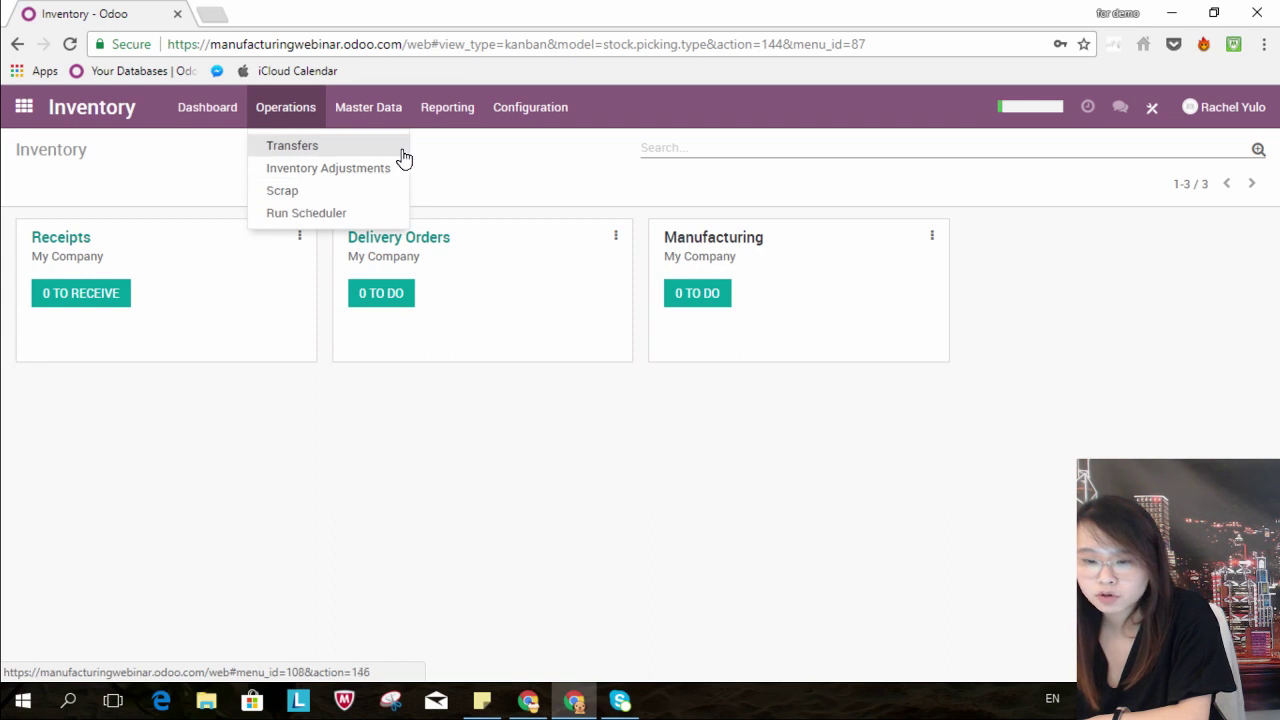
left_click(457, 190)
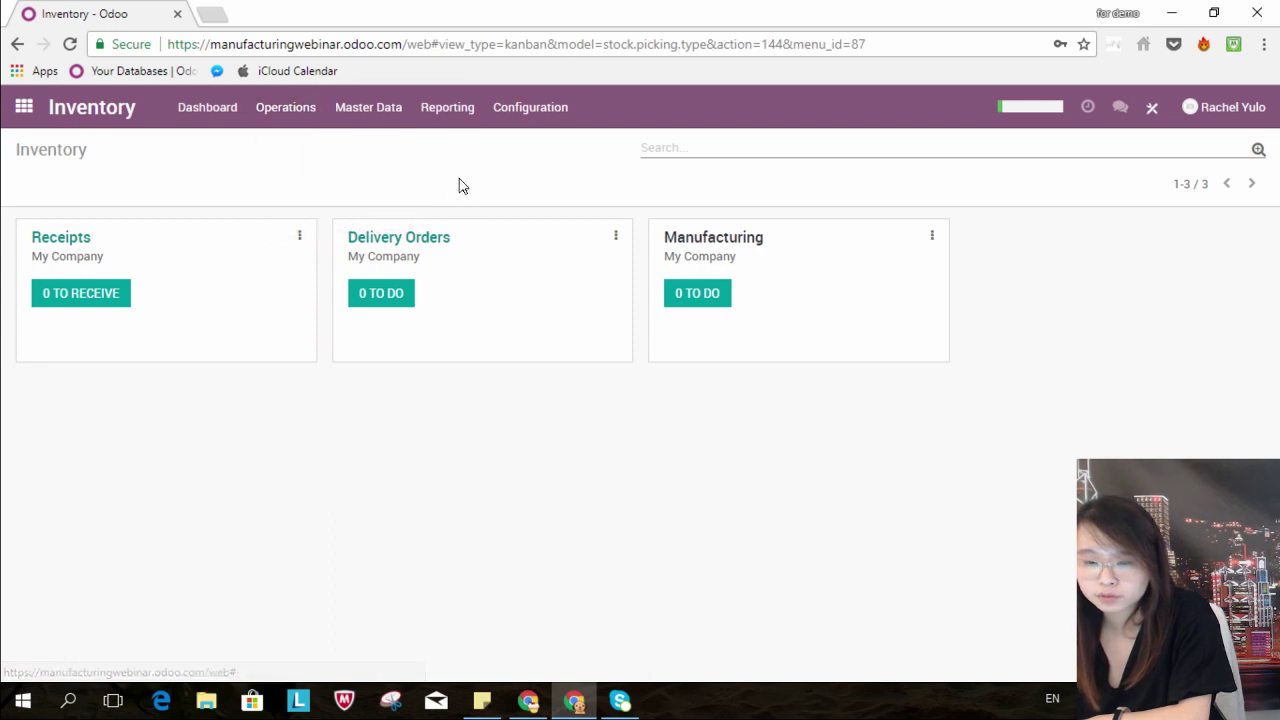
Show the product list under Inventory master data and open the Bike product's record
left_click(389, 108)
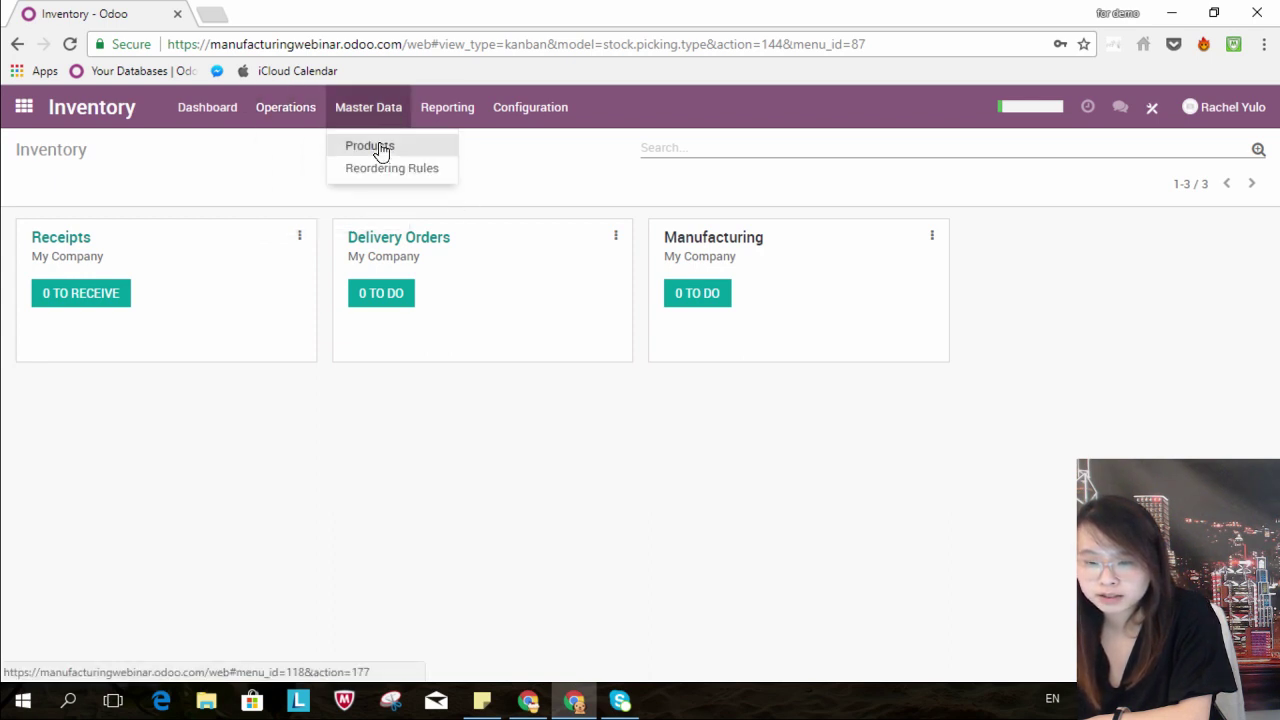
left_click(380, 150)
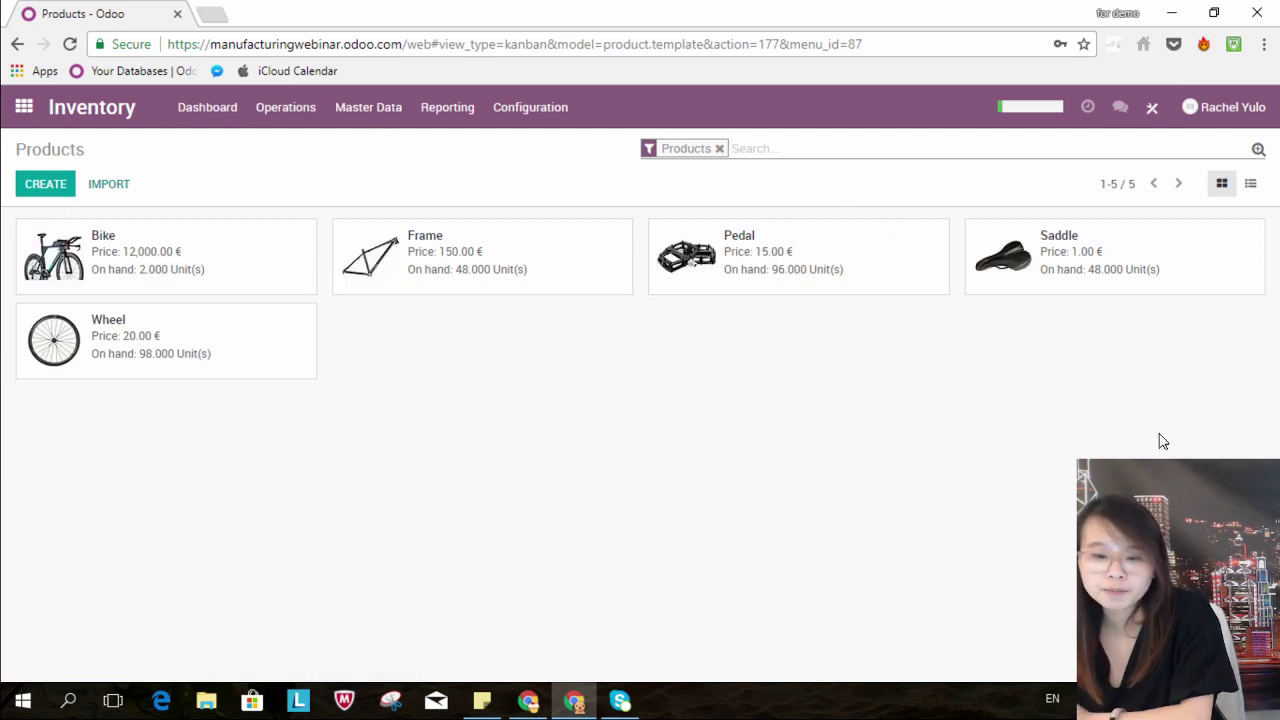
left_click(232, 237)
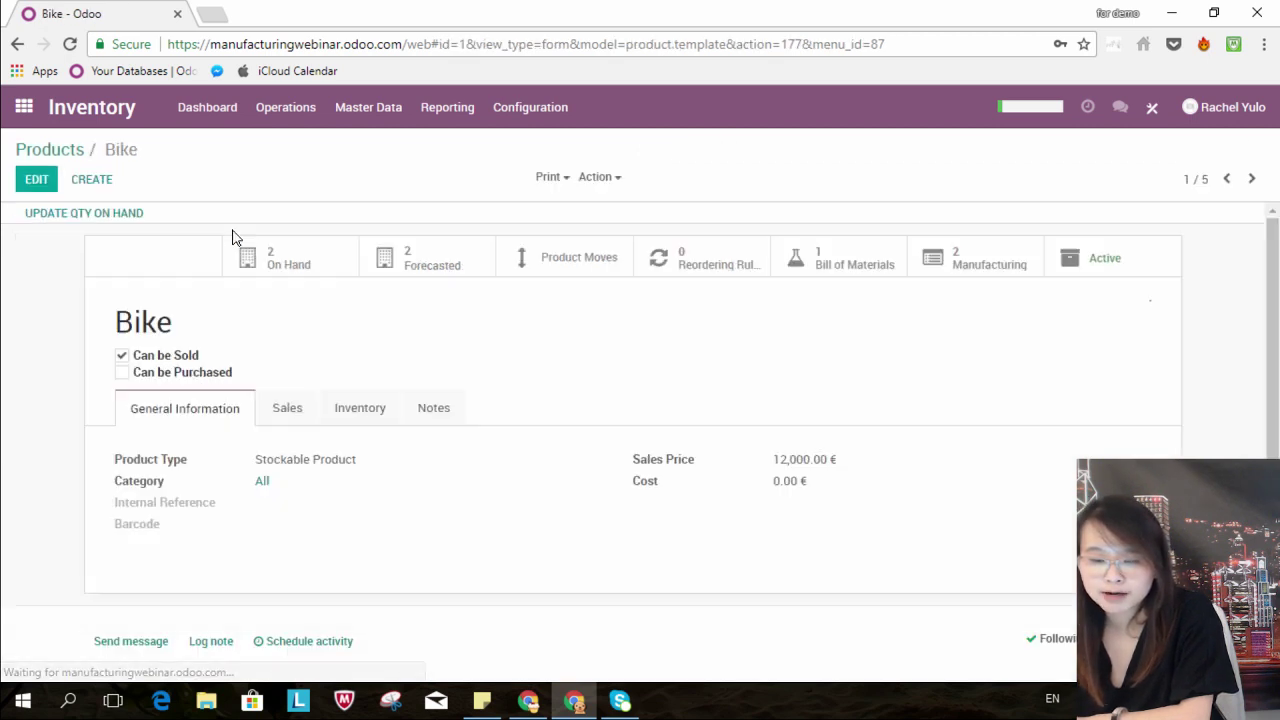
scroll(234, 230, "down", 1)
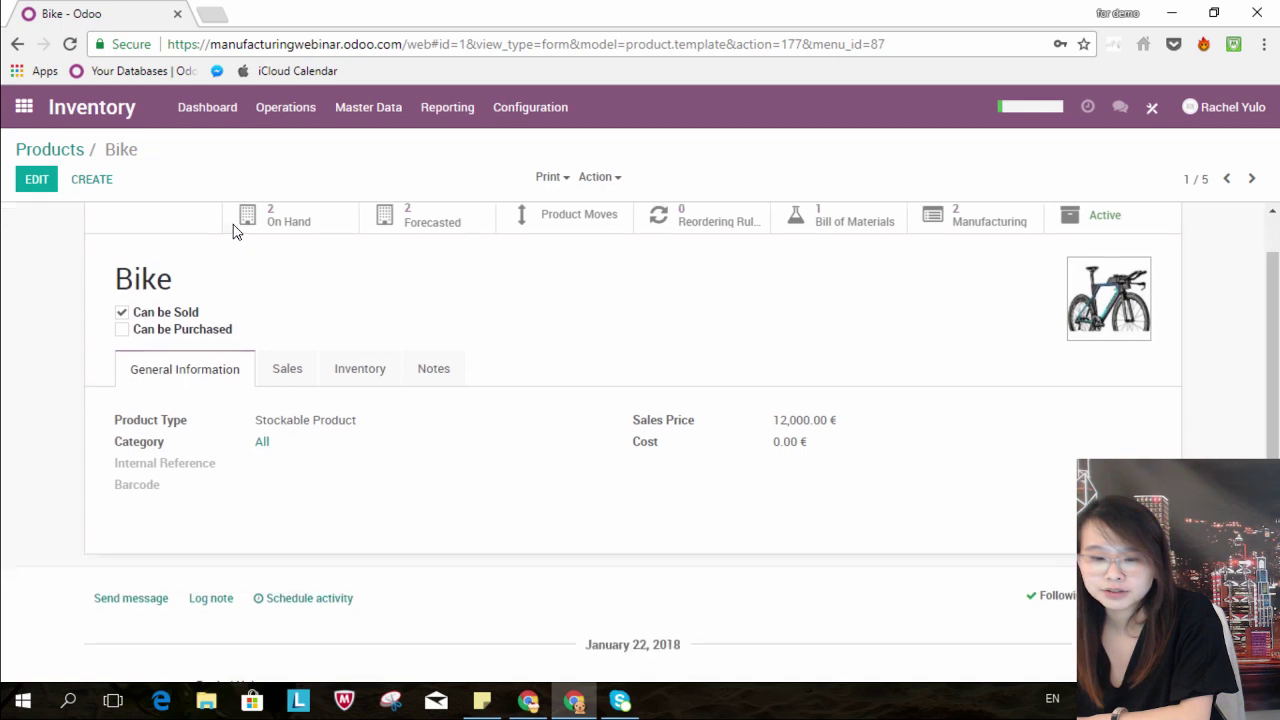
Put the Bike product in edit mode and examine its sales details and inventory routes, including Manufacture and Make To Order
left_click(37, 180)
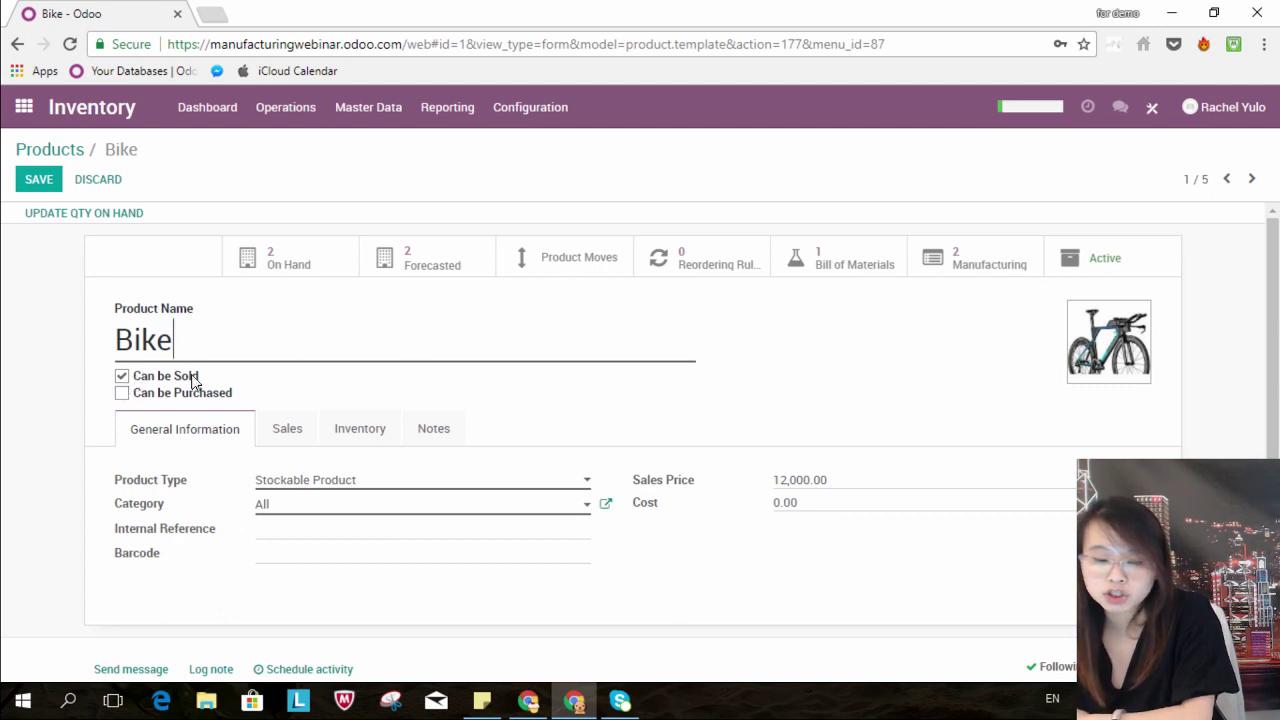
left_click(289, 428)
left_click(357, 425)
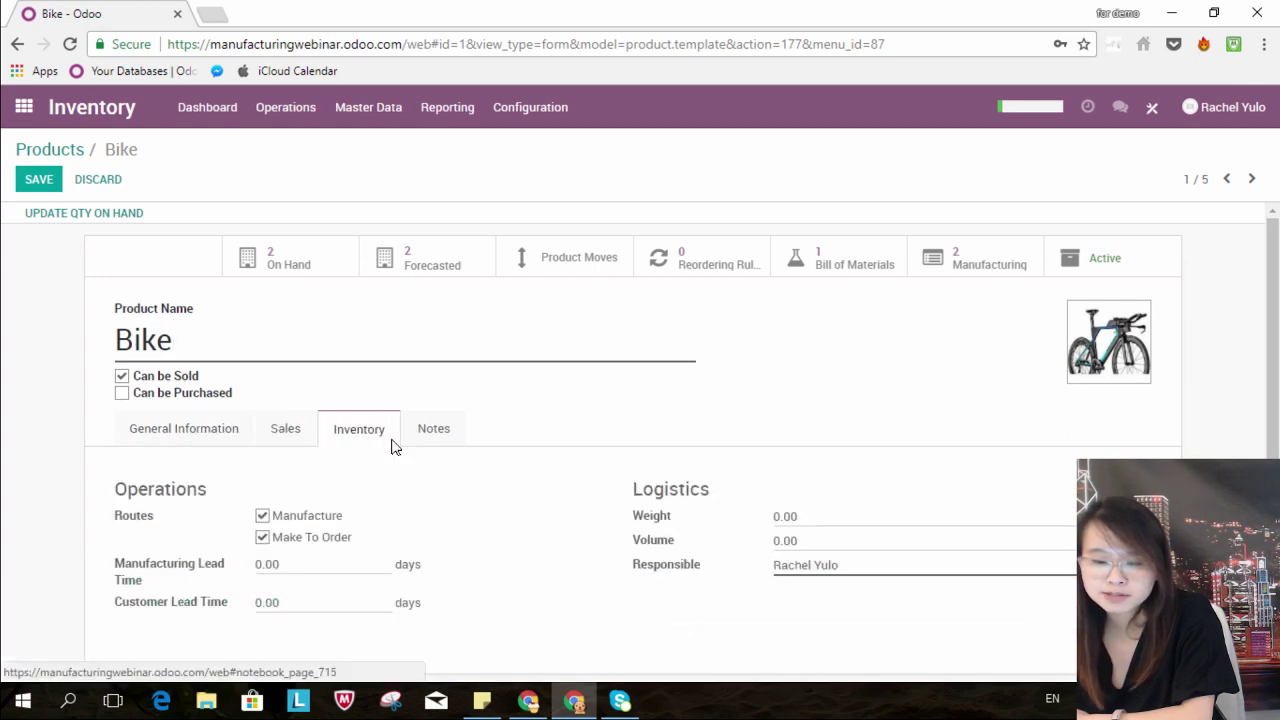
scroll(366, 406, "down", 2)
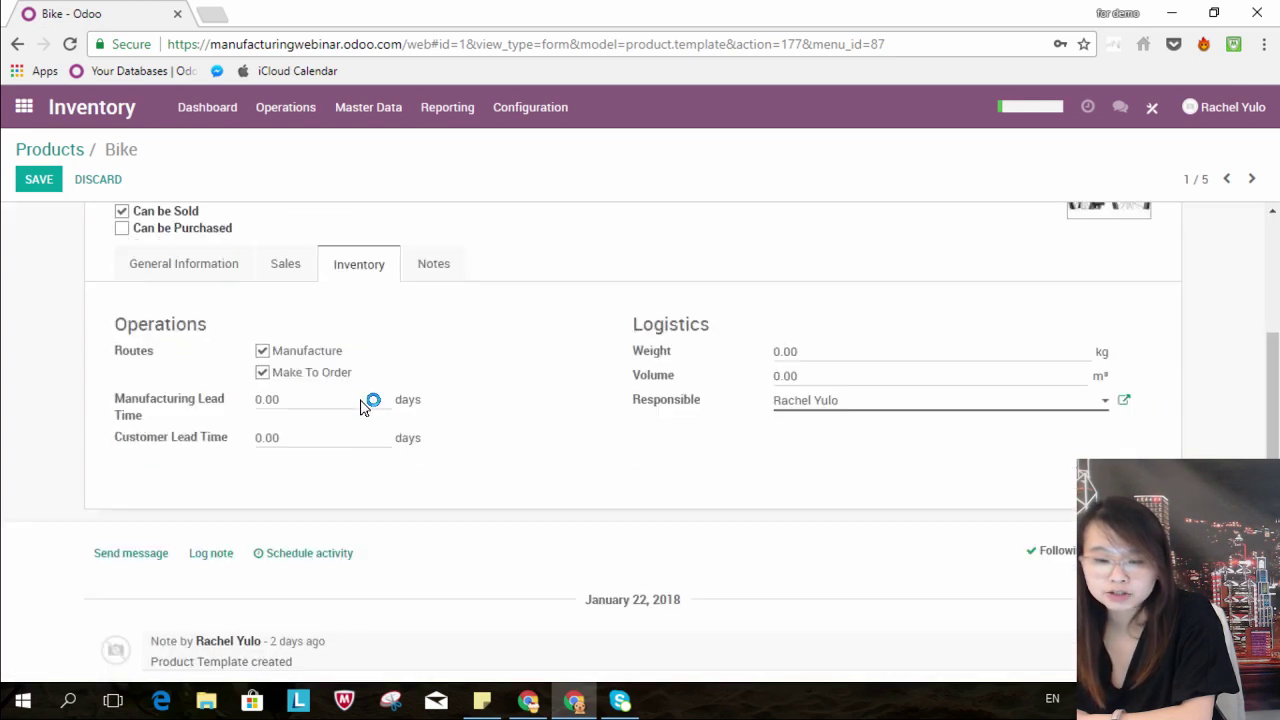
scroll(173, 398, "up", 1)
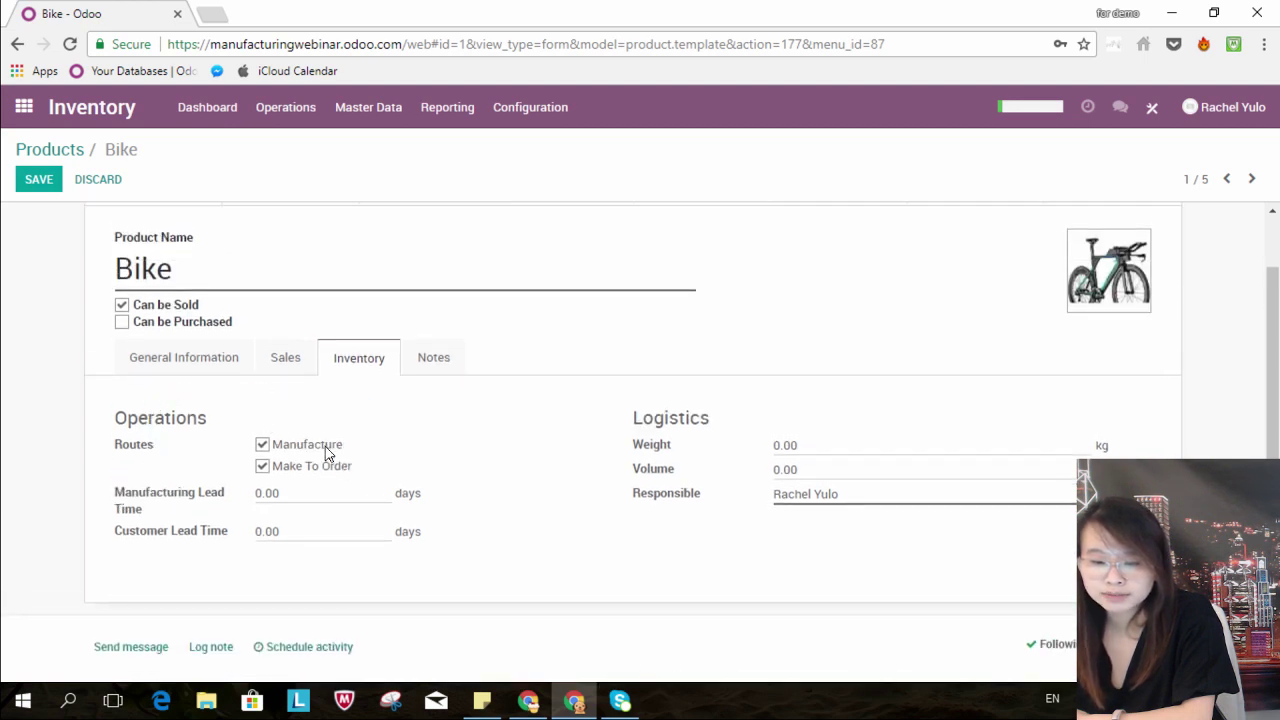
left_click(262, 465)
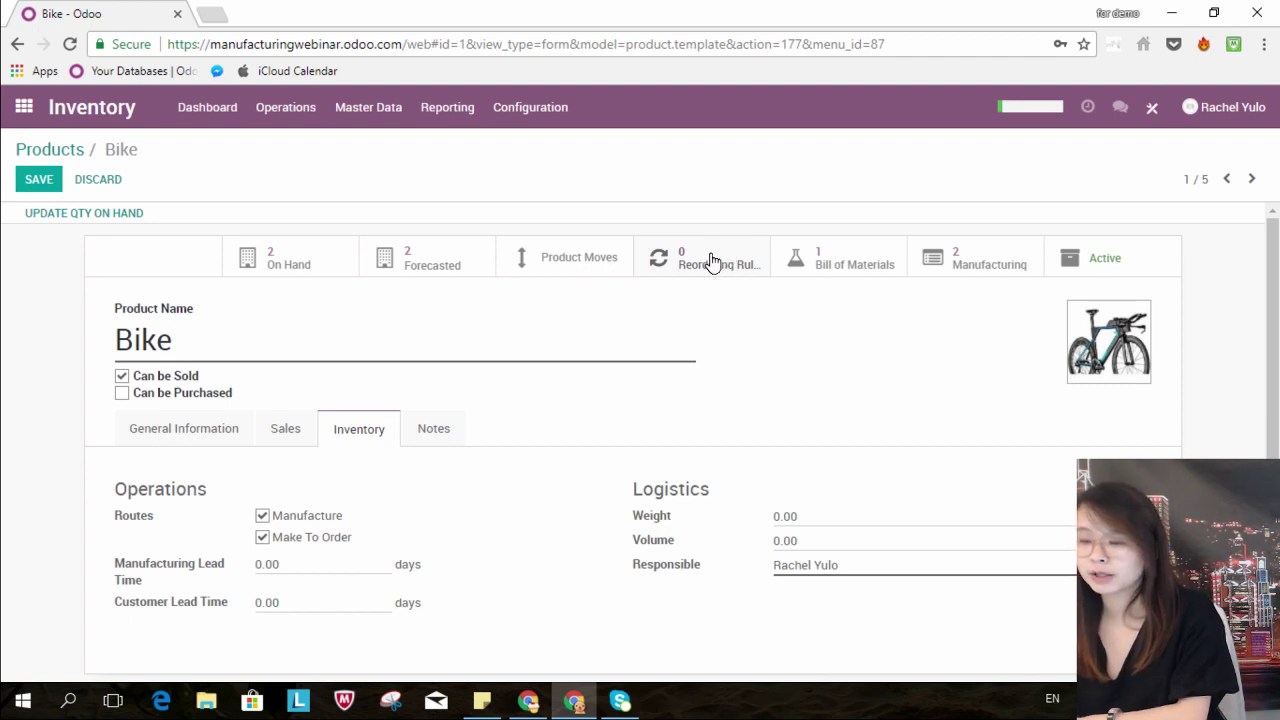
Open the Bike product's bill of materials and put it in edit mode
left_click(880, 265)
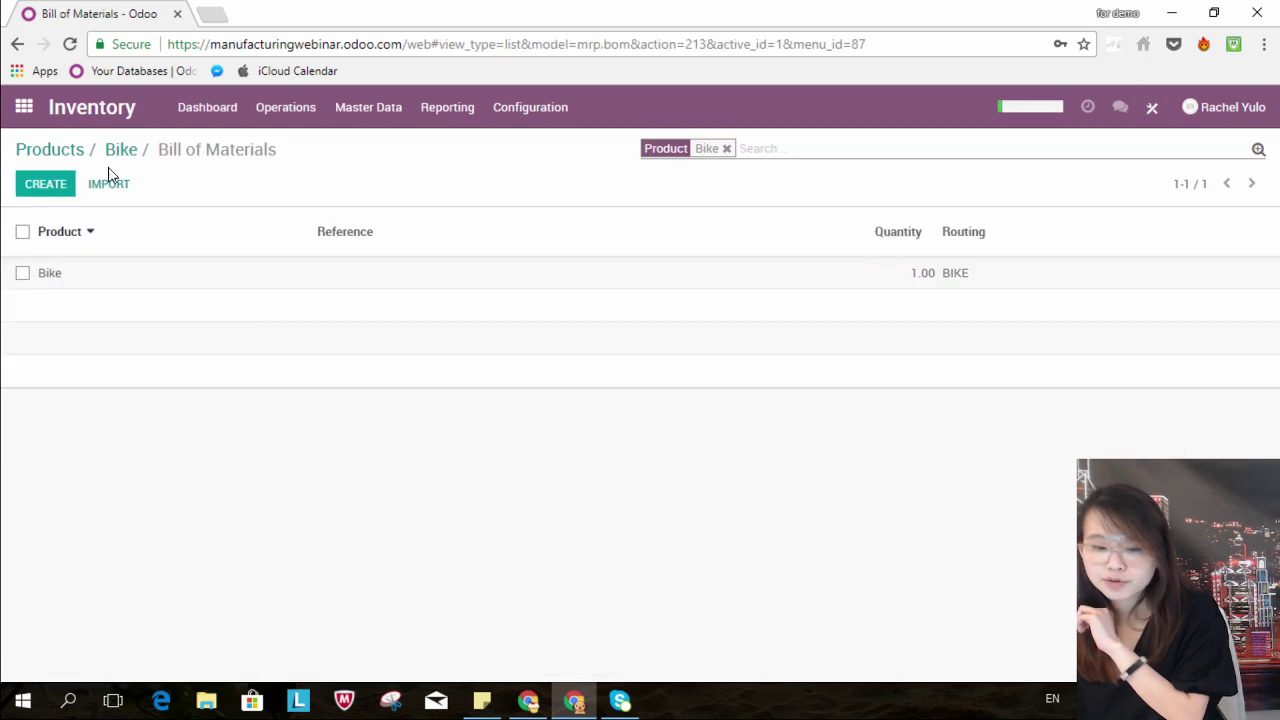
left_click(60, 284)
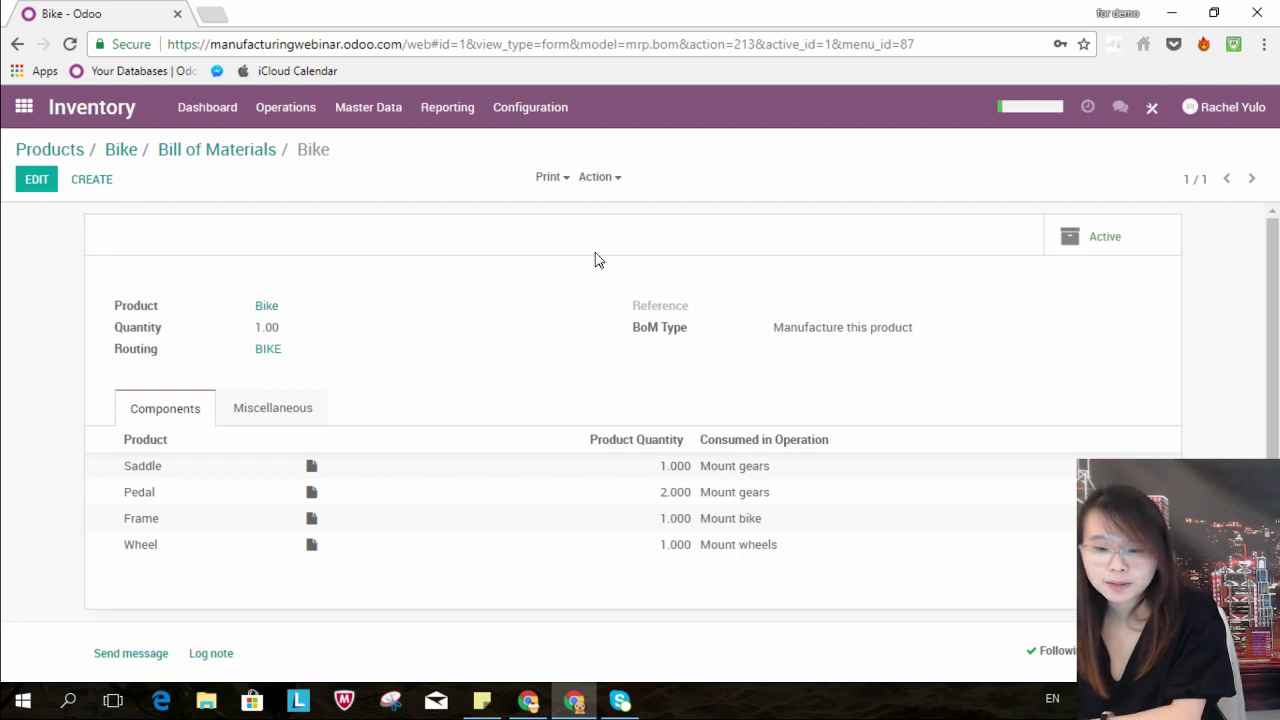
left_click(44, 180)
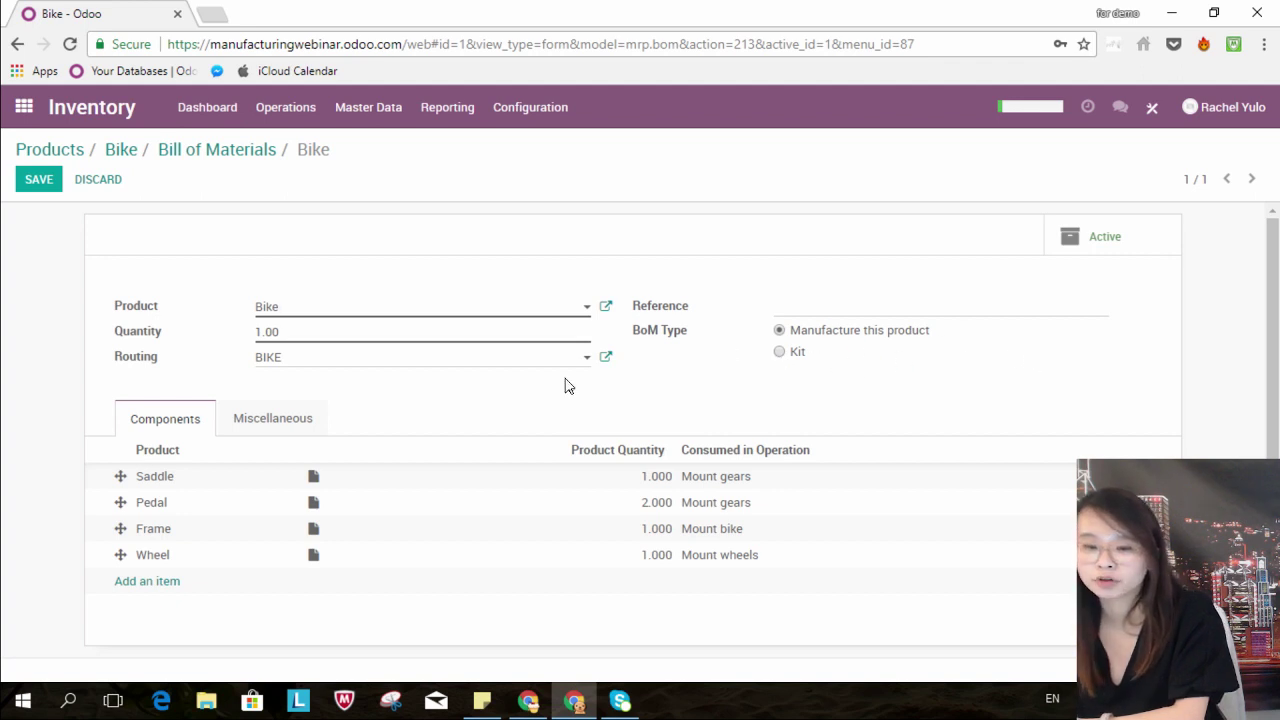
Save the Bike's bill of materials and switch to the Manufacturing app
left_click(30, 188)
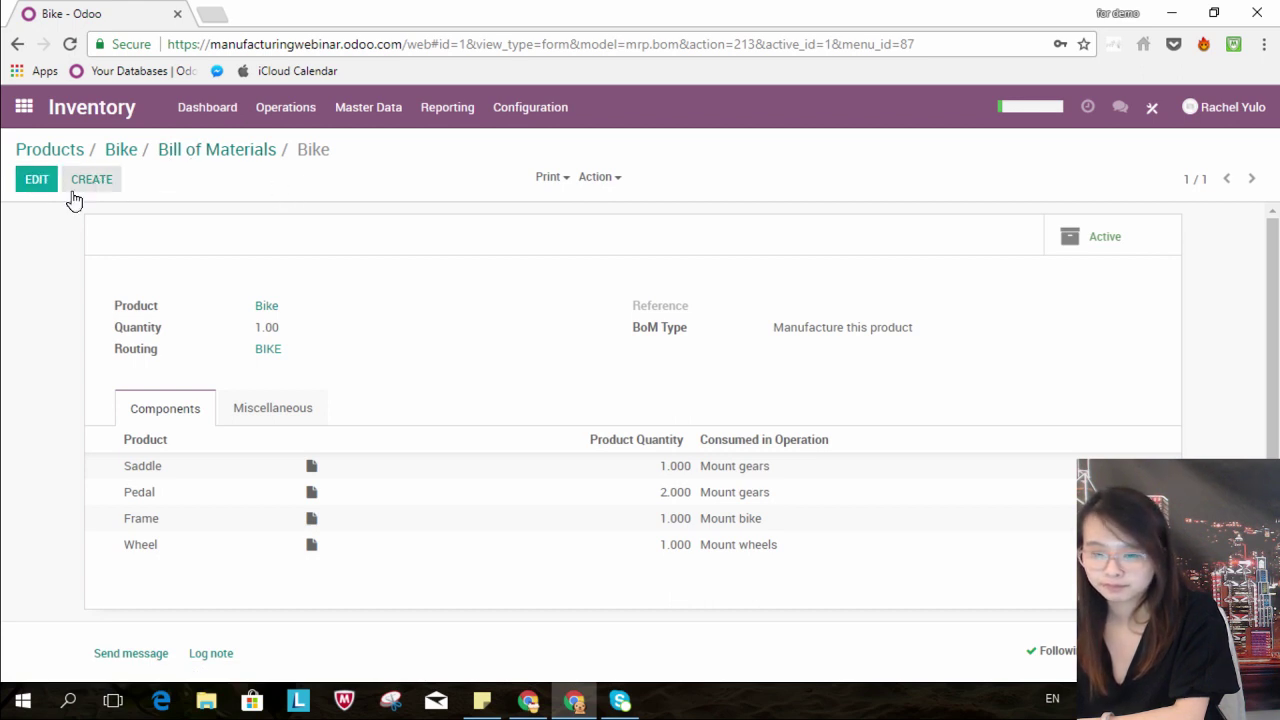
left_click(22, 108)
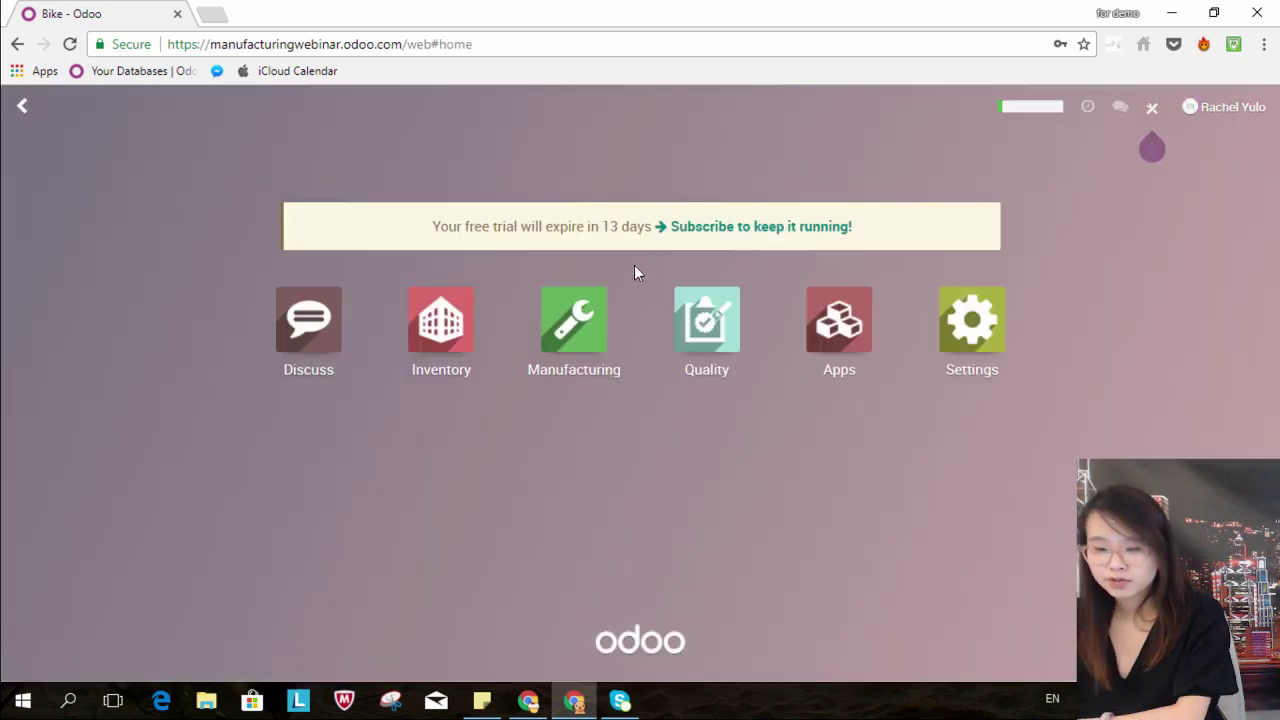
left_click(583, 316)
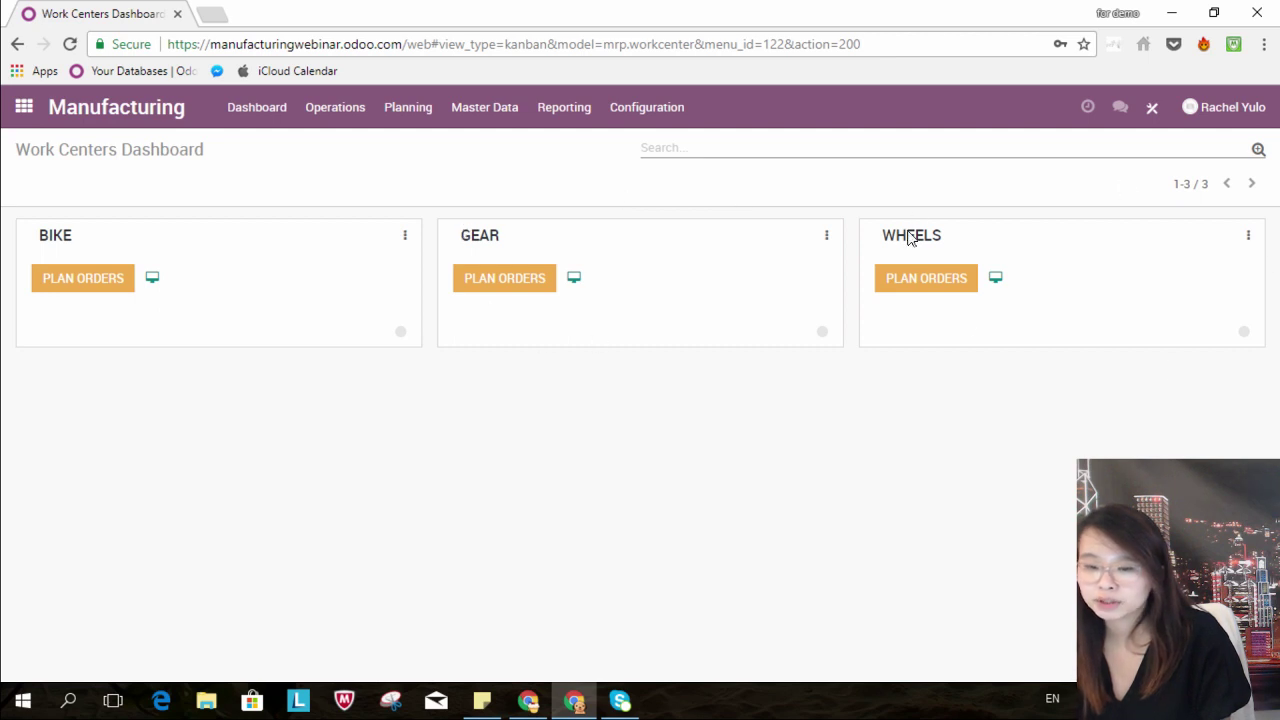
Open the BIKE work center's settings, examine its general information, and save the record before returning to the Work Centers Dashboard
left_click(405, 237)
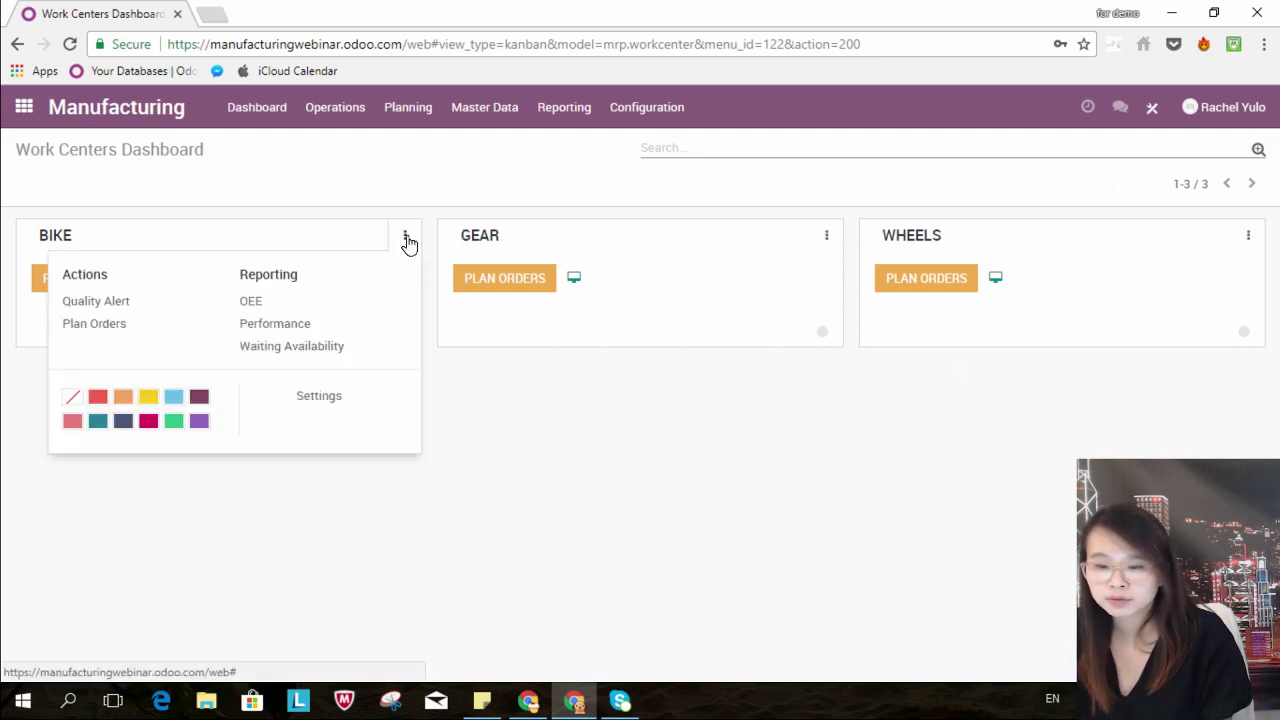
left_click(303, 401)
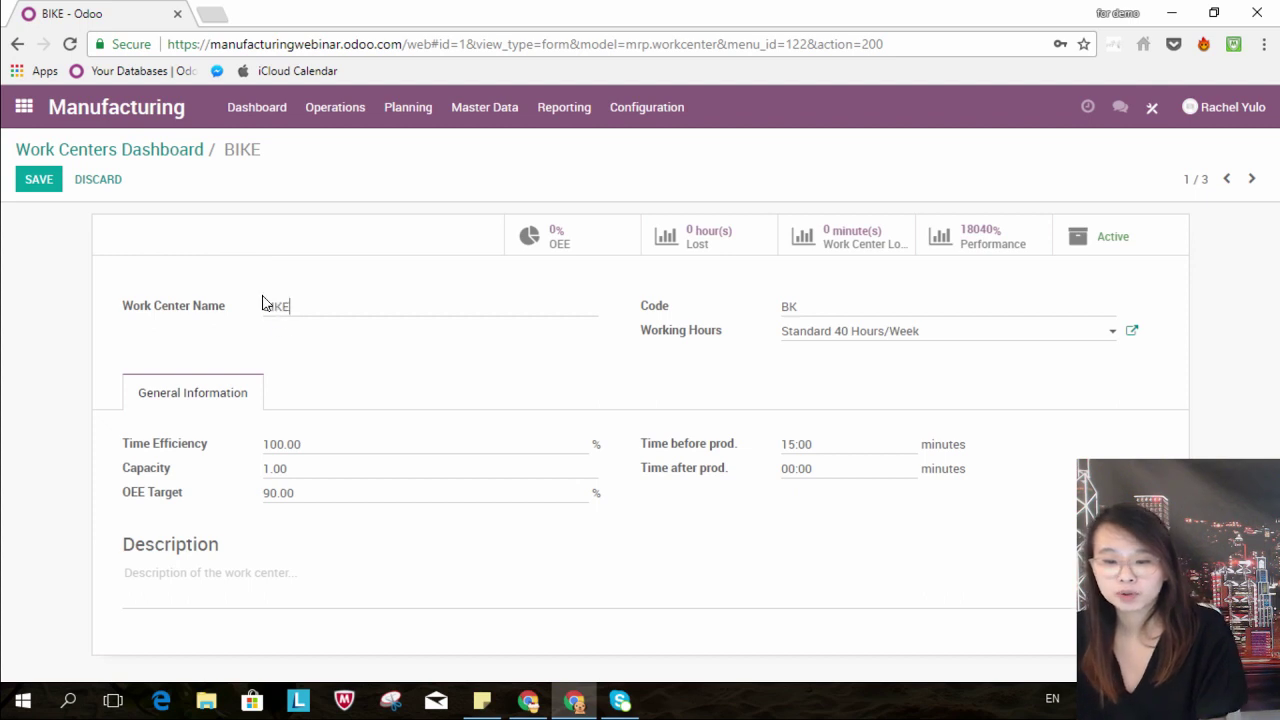
left_click_drag(263, 303, 298, 299)
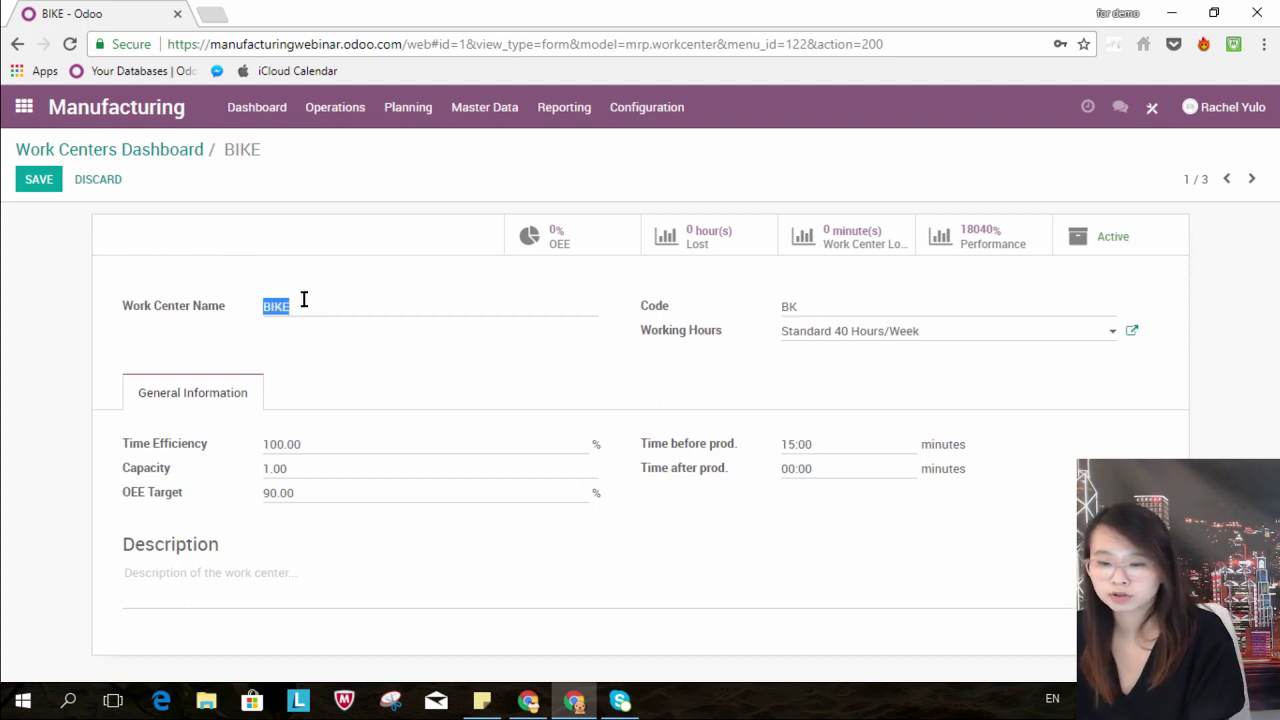
left_click(304, 300)
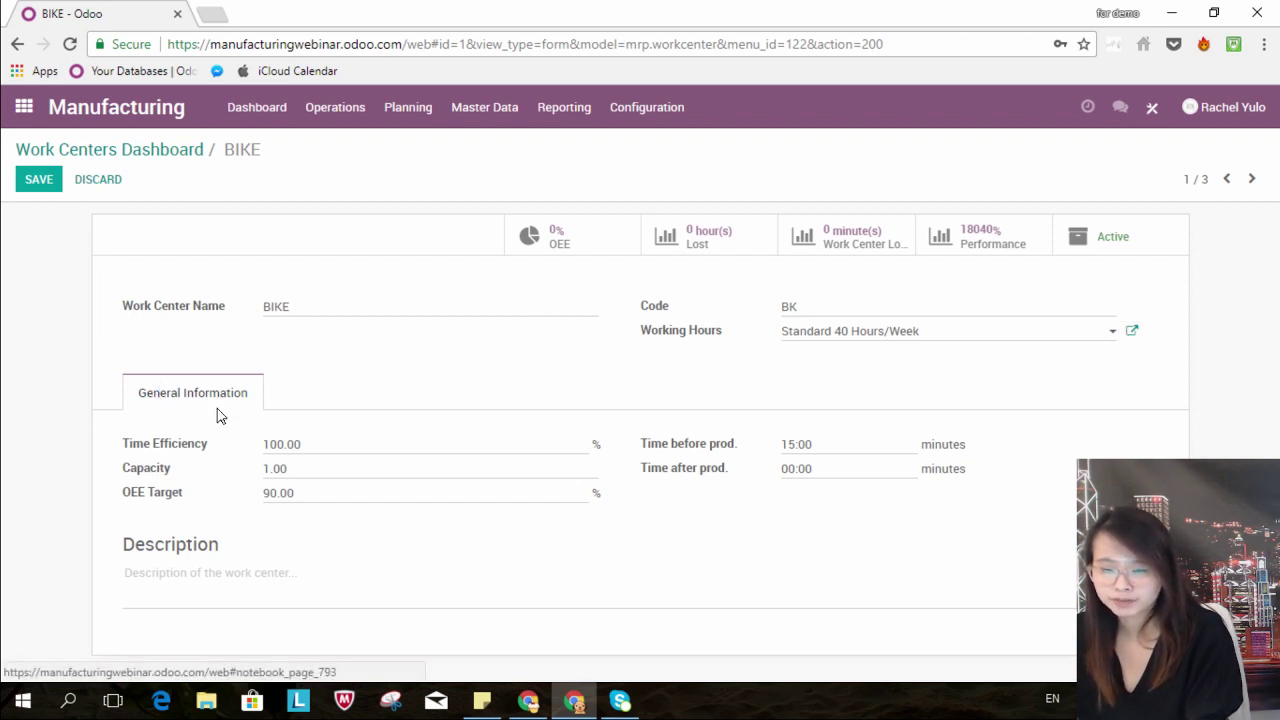
mouse_move(201, 447)
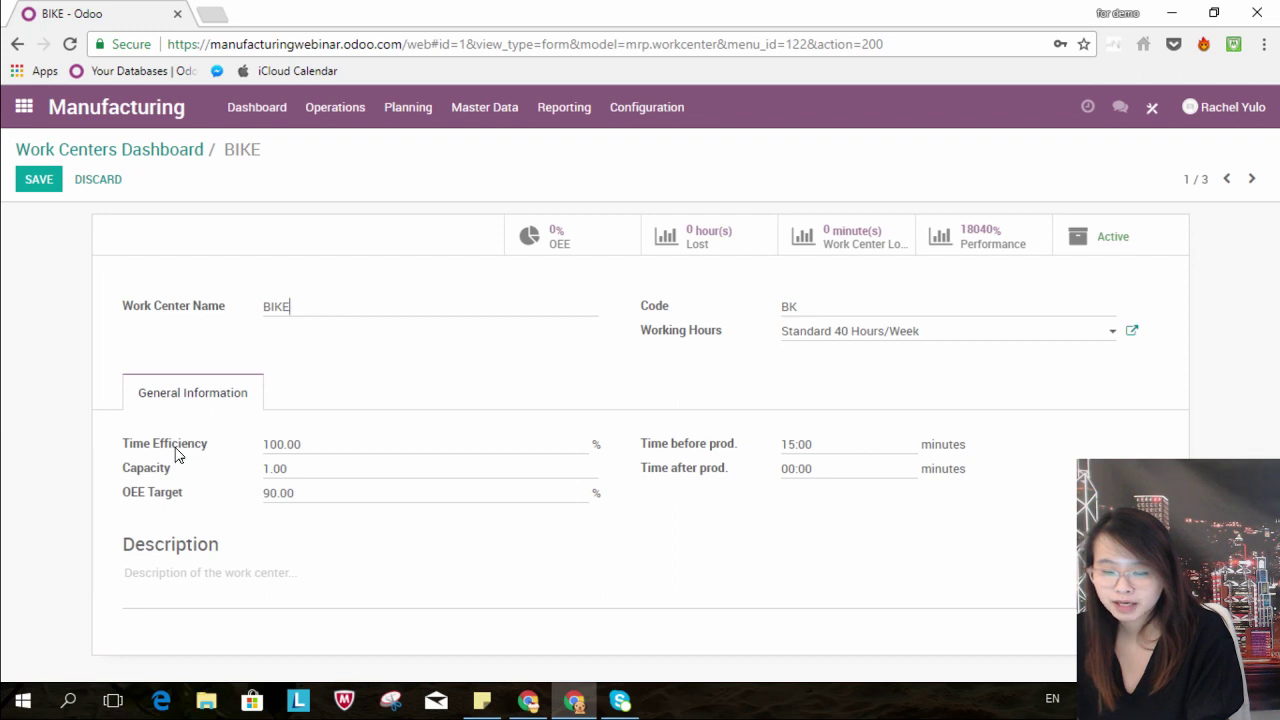
mouse_move(155, 455)
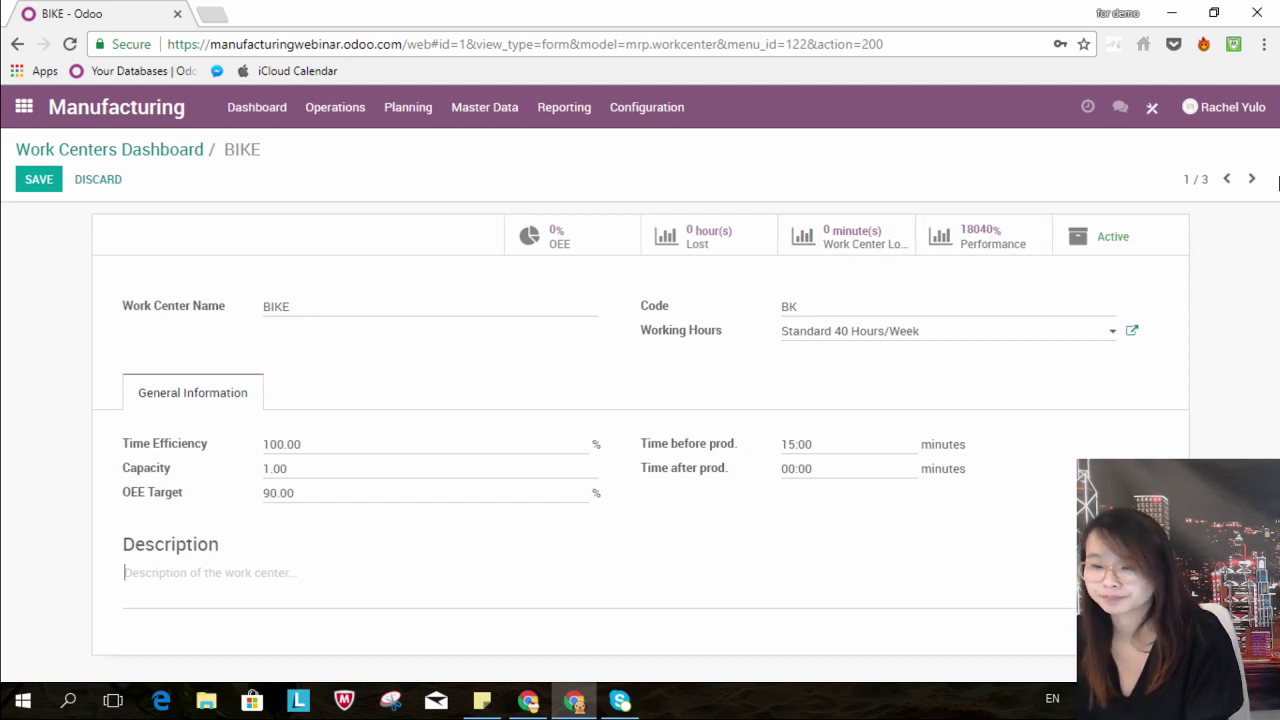
left_click(38, 181)
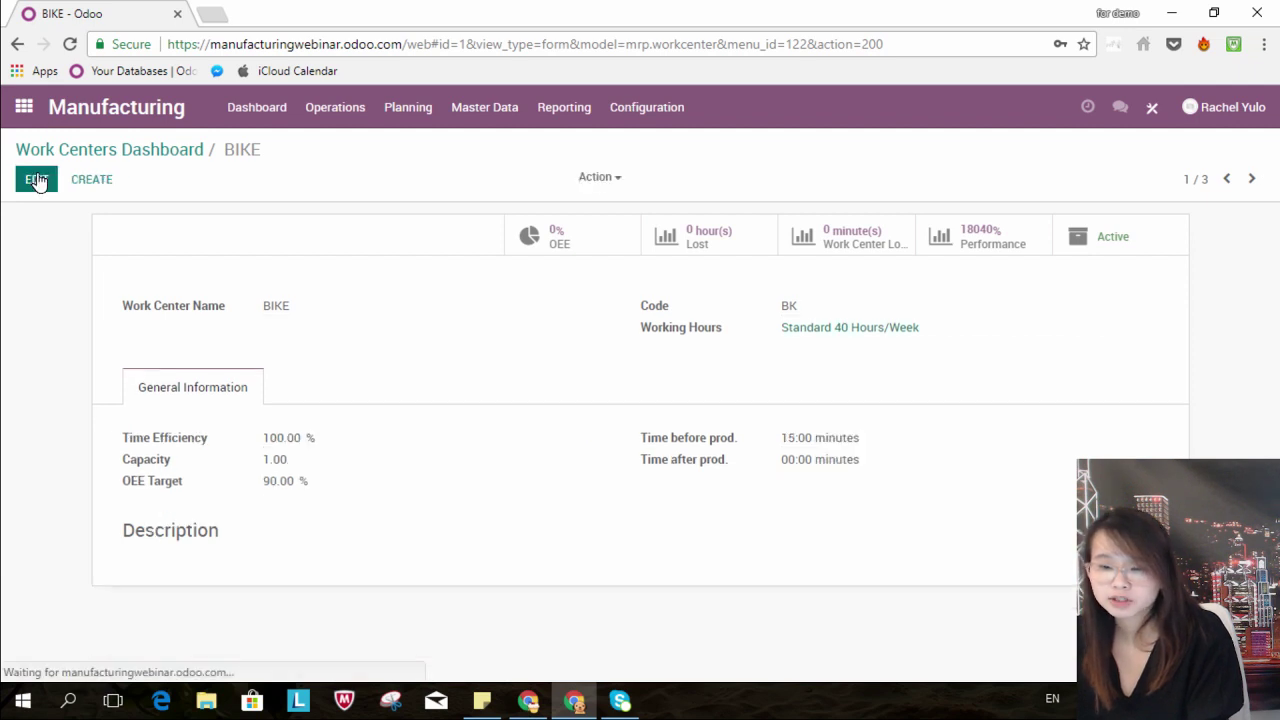
left_click(163, 152)
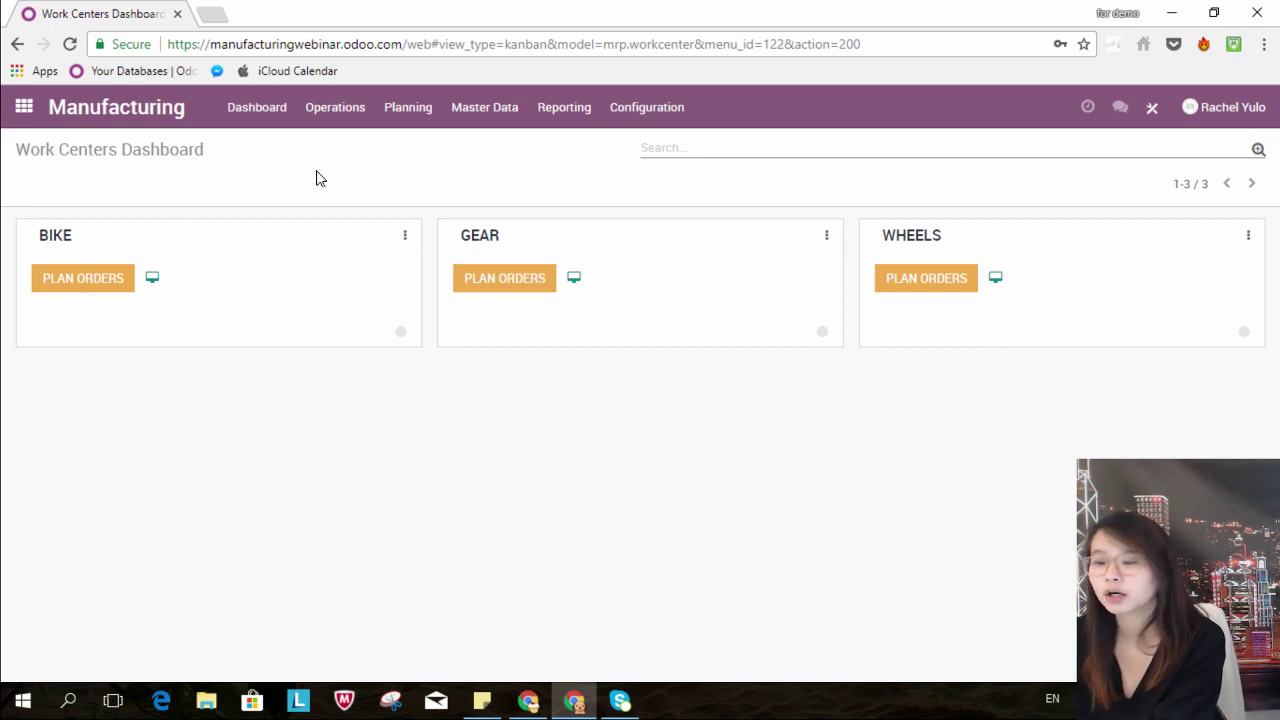
Open the BIKE routing from the Manufacturing master data, examine its work center operations in edit mode, and save it before returning to the dashboard
left_click(355, 117)
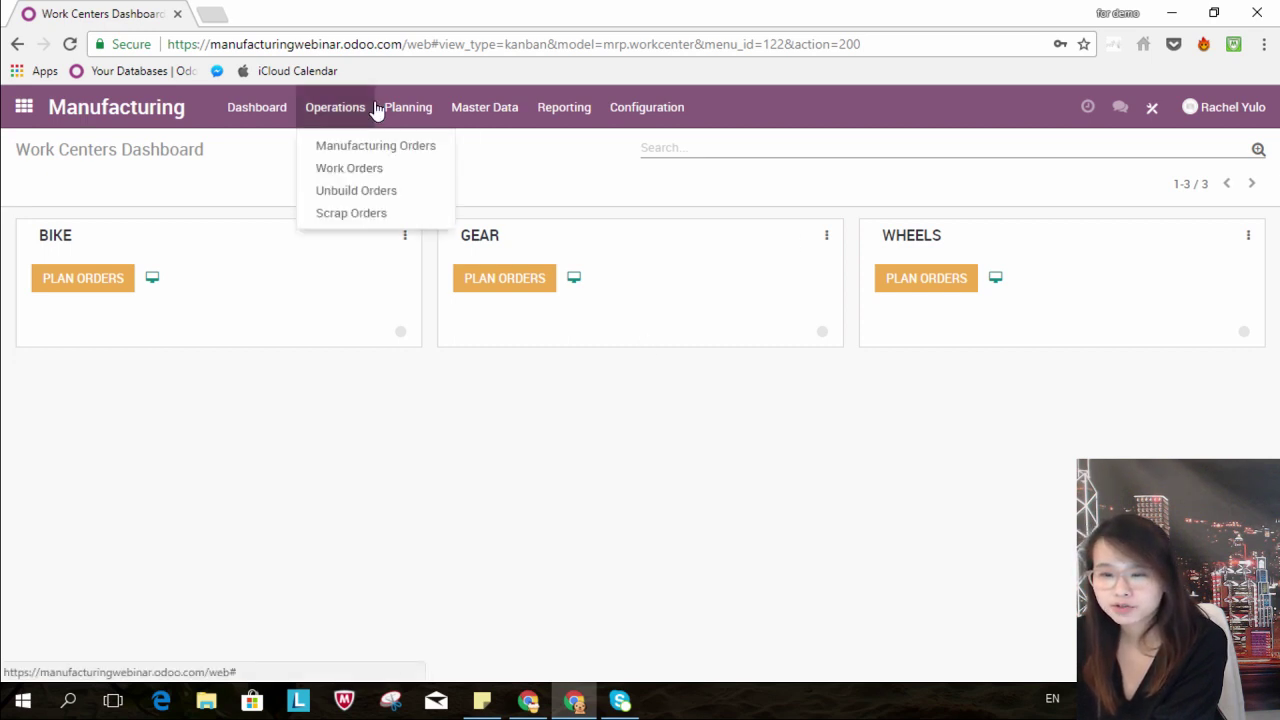
mouse_move(469, 112)
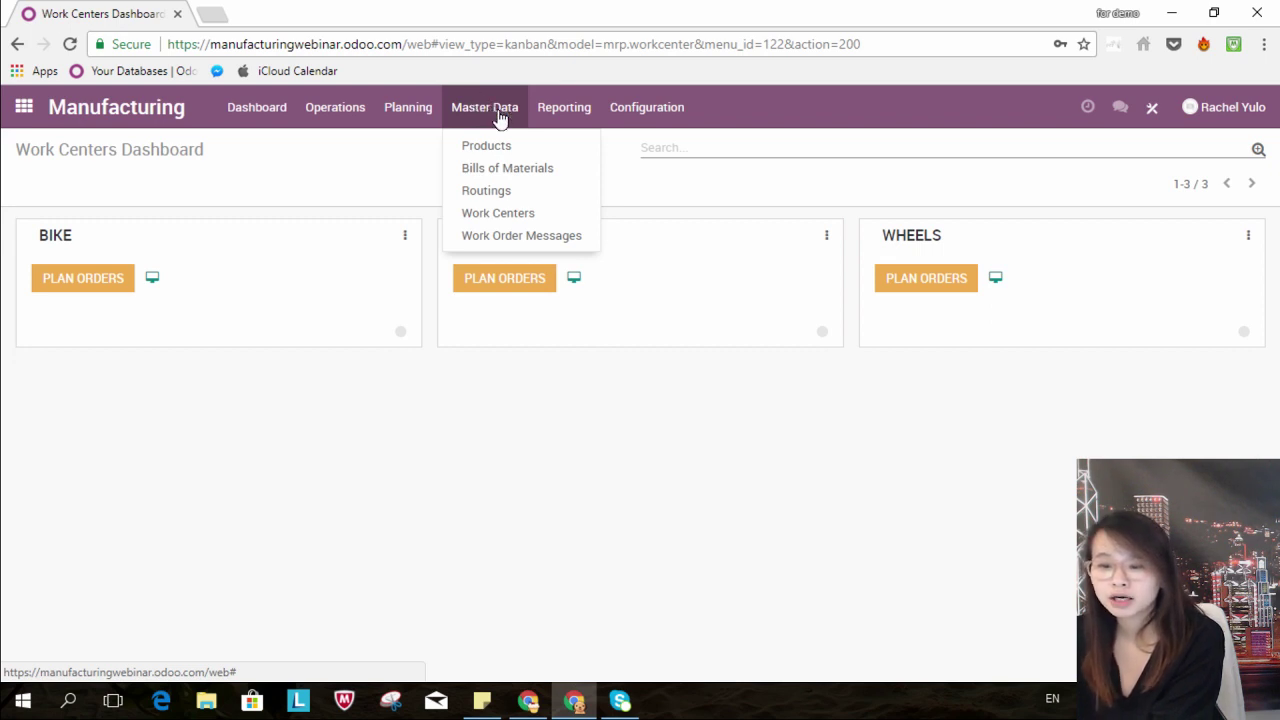
left_click(520, 194)
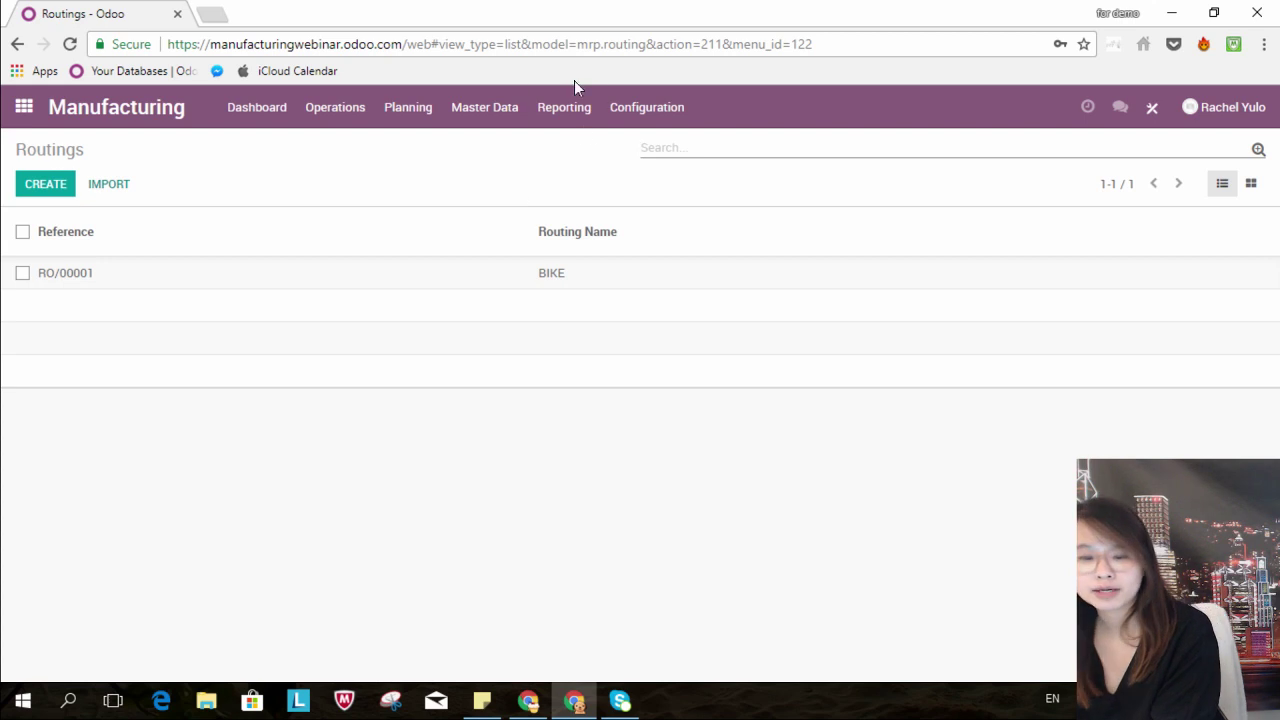
left_click(236, 281)
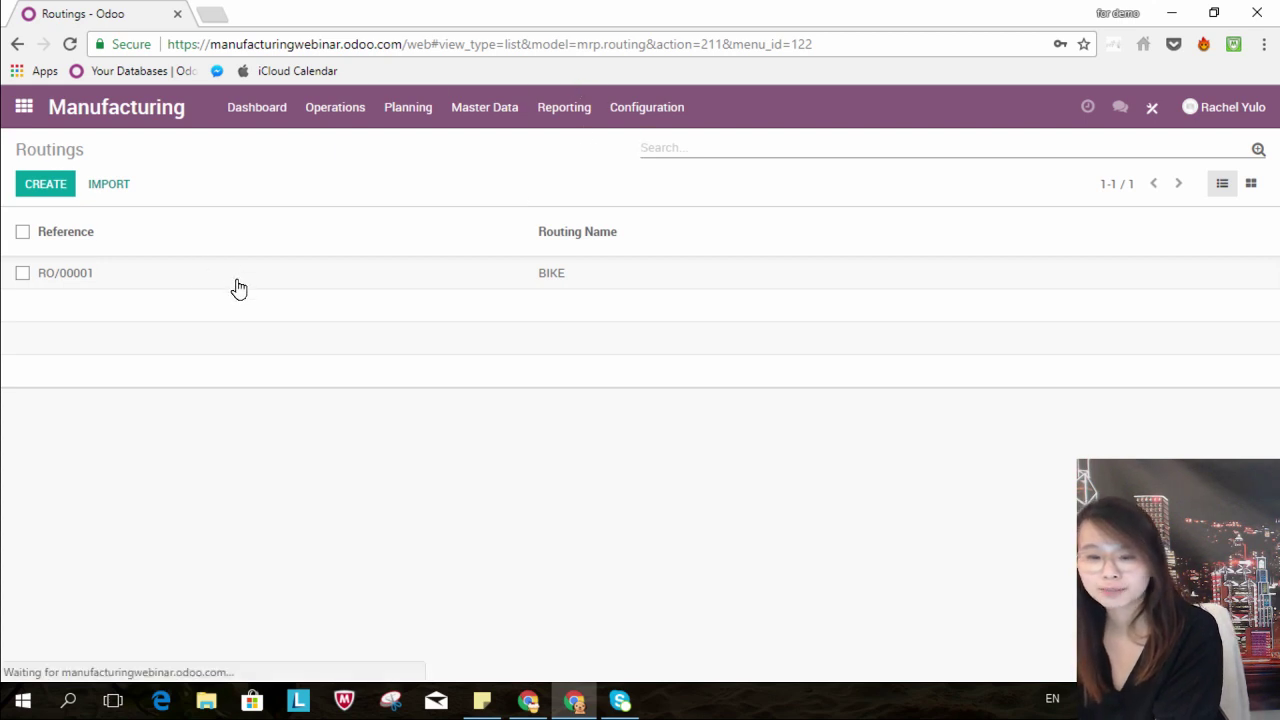
left_click(40, 180)
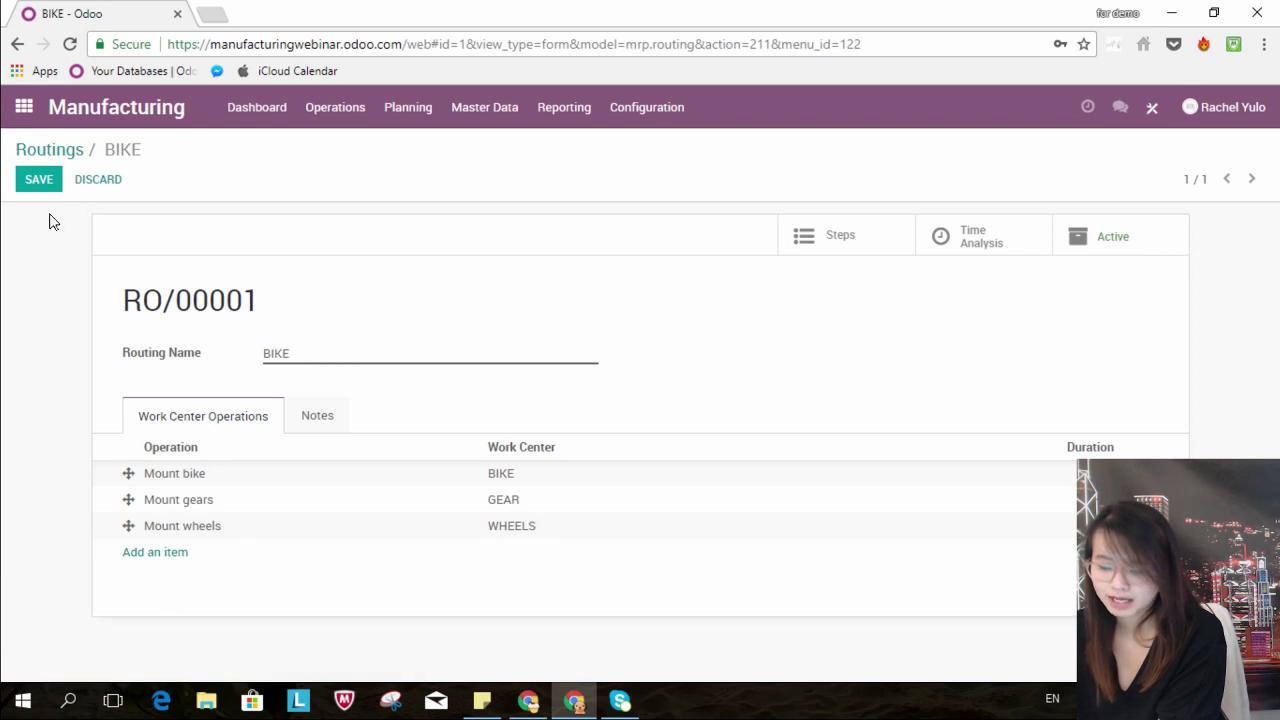
left_click(36, 180)
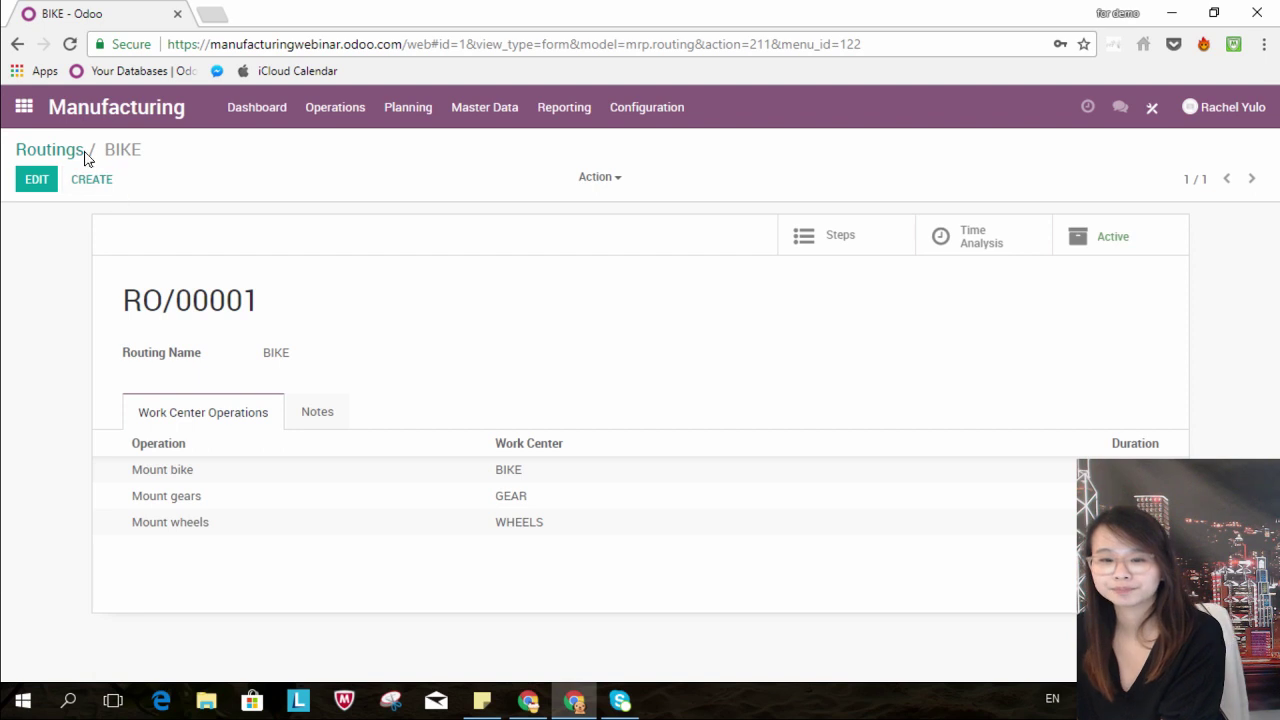
left_click(66, 151)
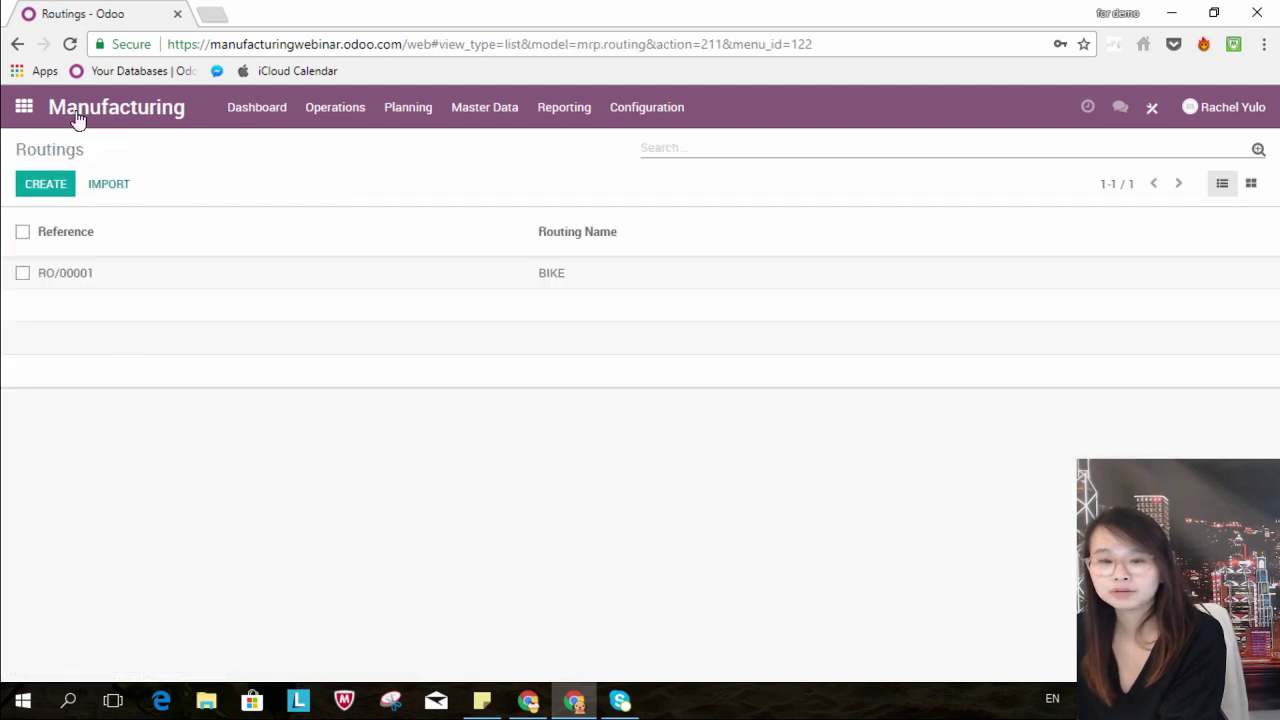
left_click(227, 113)
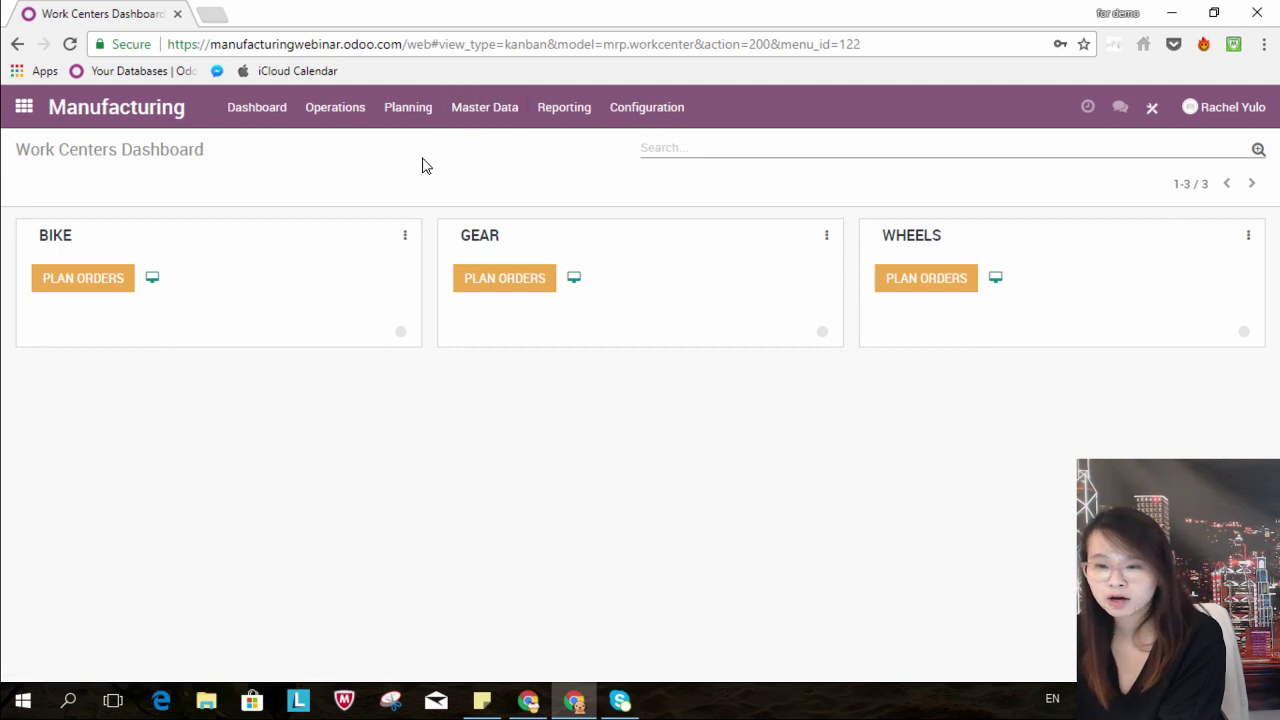
Create a new manufacturing order for the Bike product
left_click(357, 127)
left_click(535, 194)
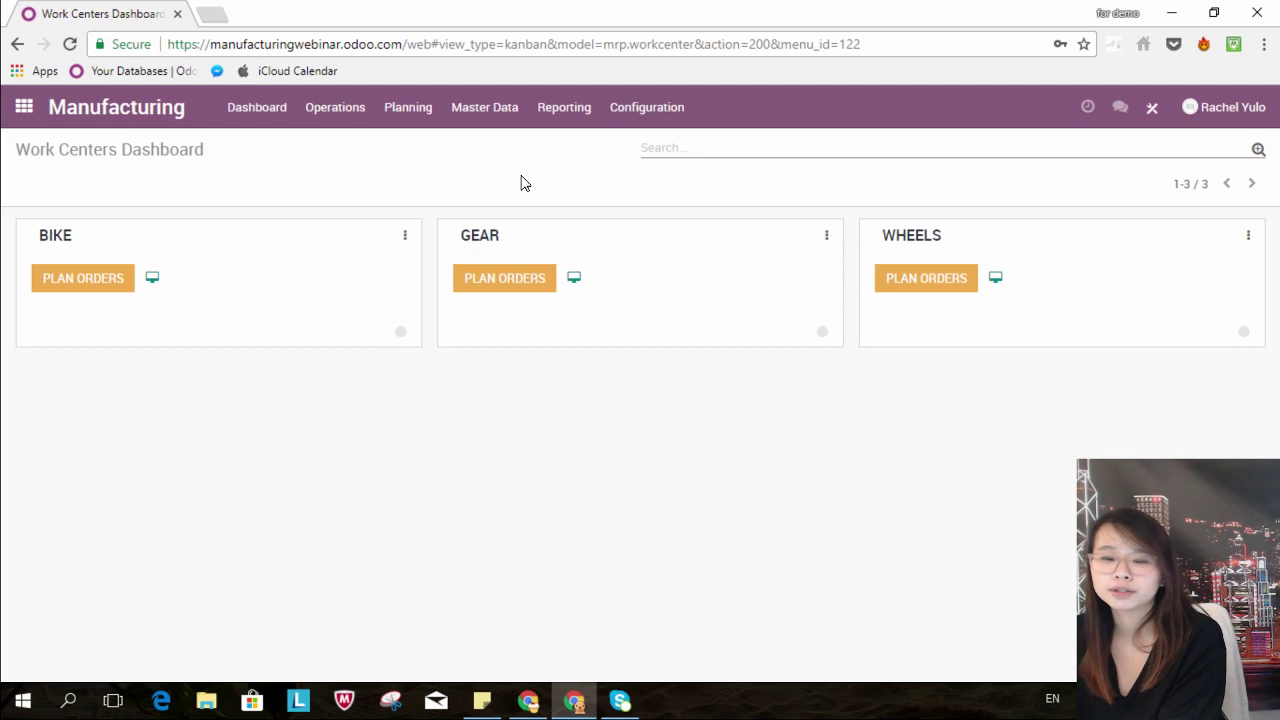
left_click(365, 121)
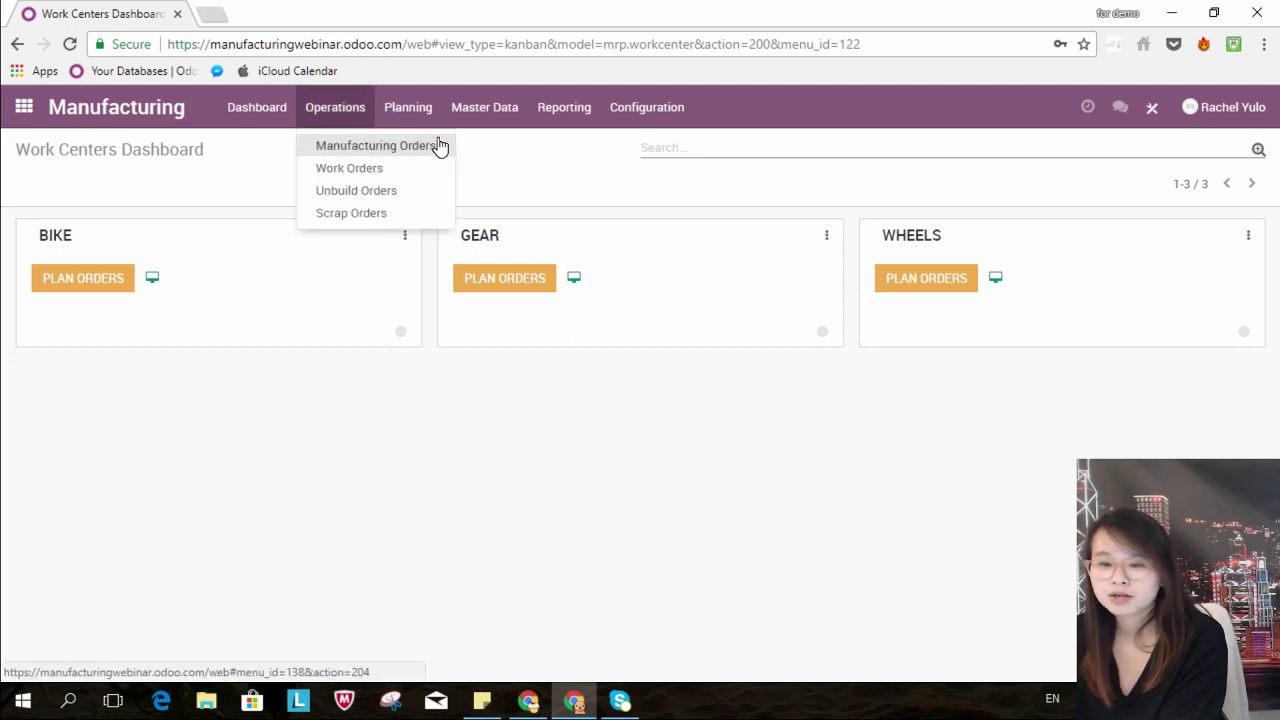
left_click(408, 150)
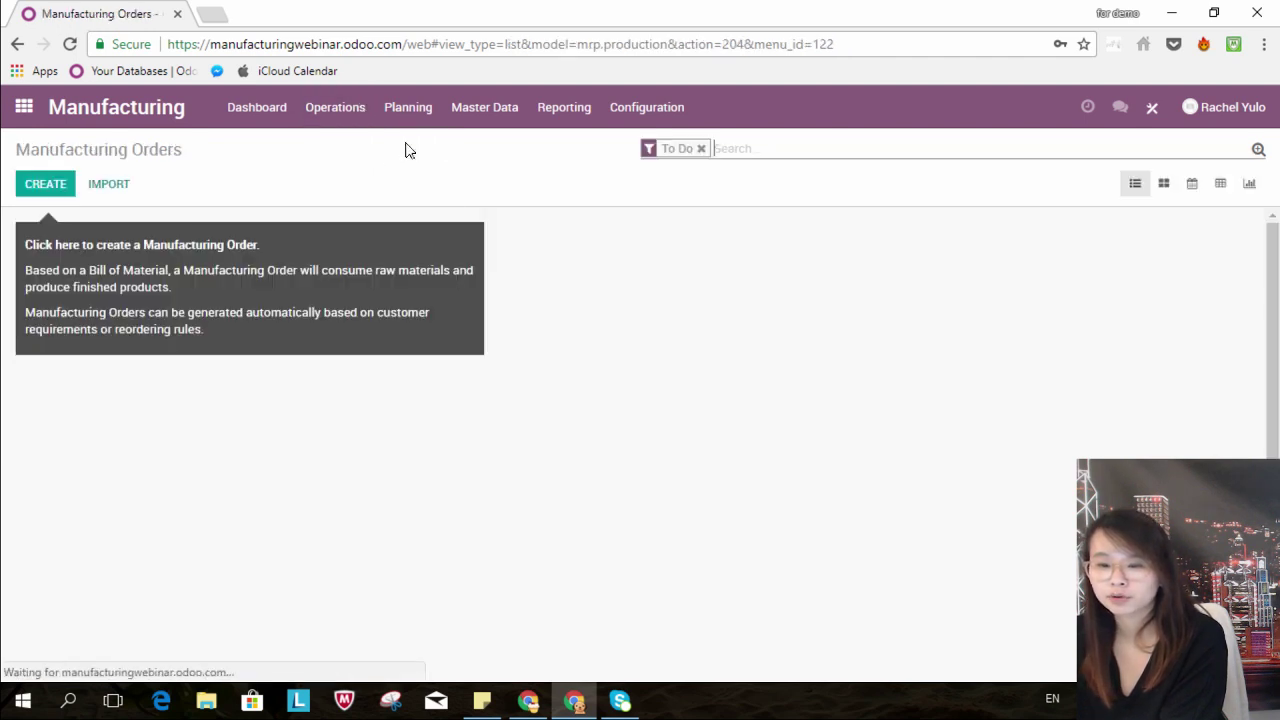
left_click(61, 184)
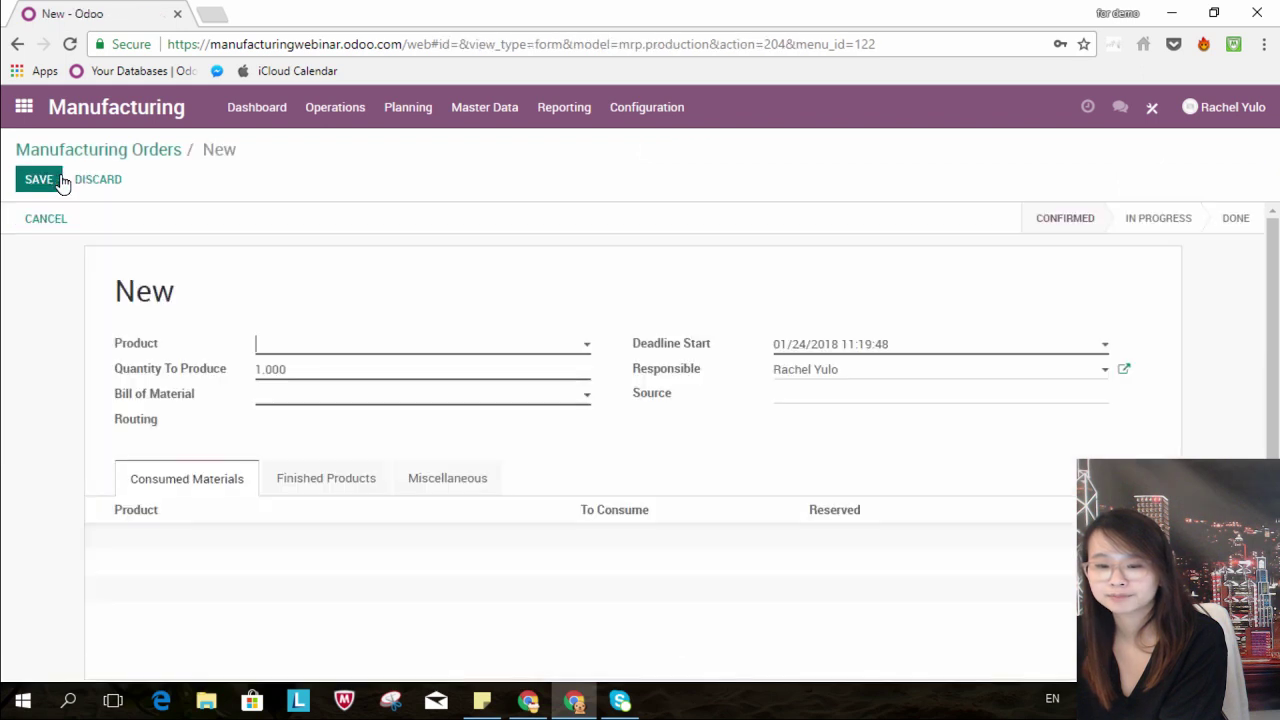
left_click(296, 349)
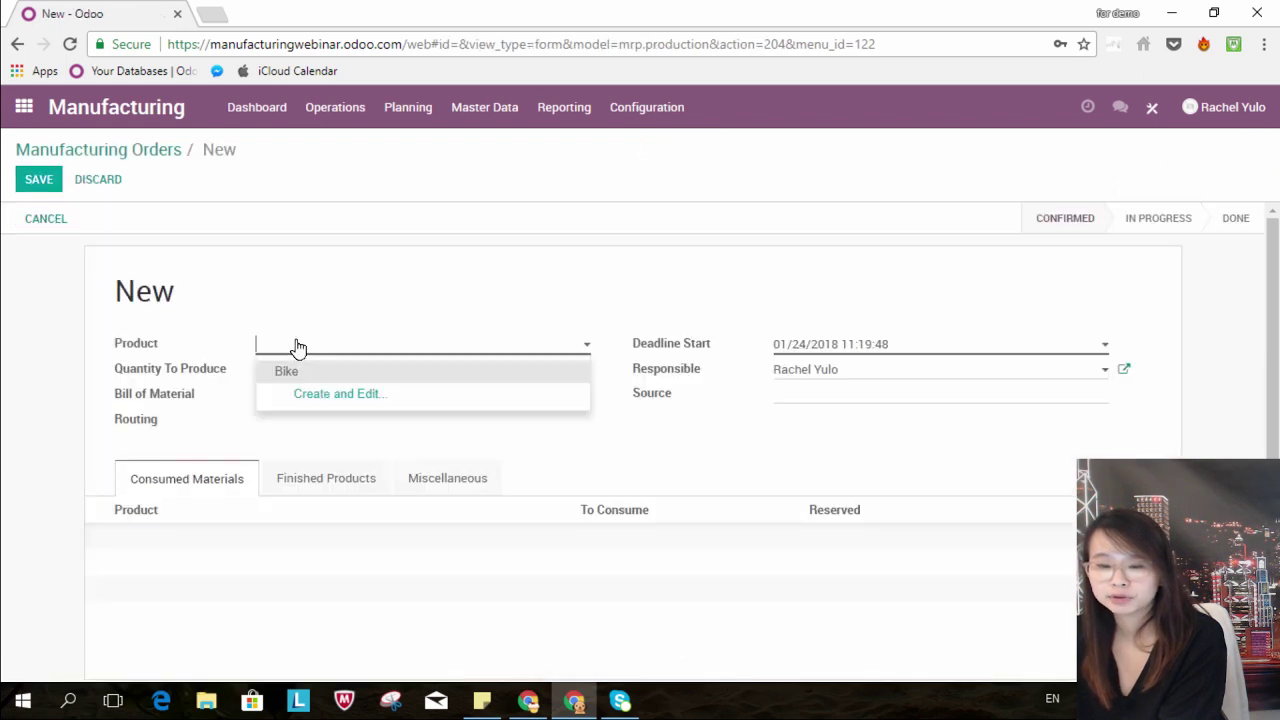
left_click(276, 372)
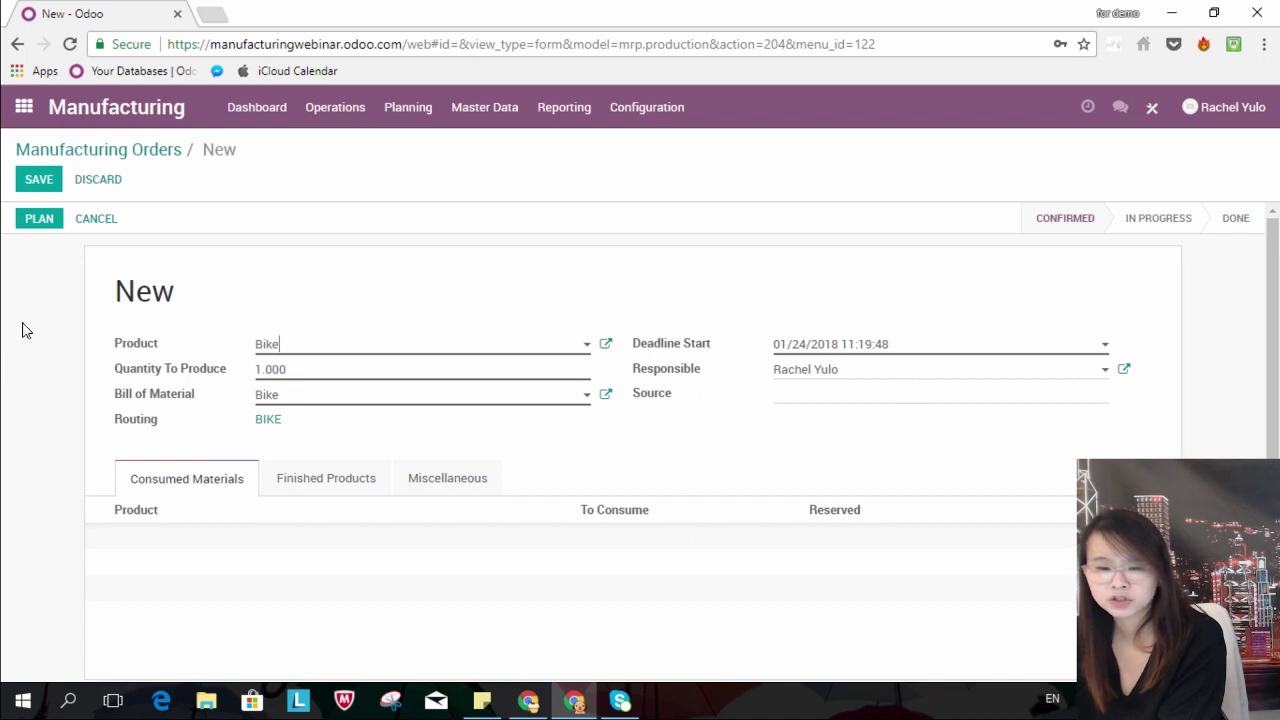
Plan the new Bike manufacturing order and review its consumed materials
left_click(40, 219)
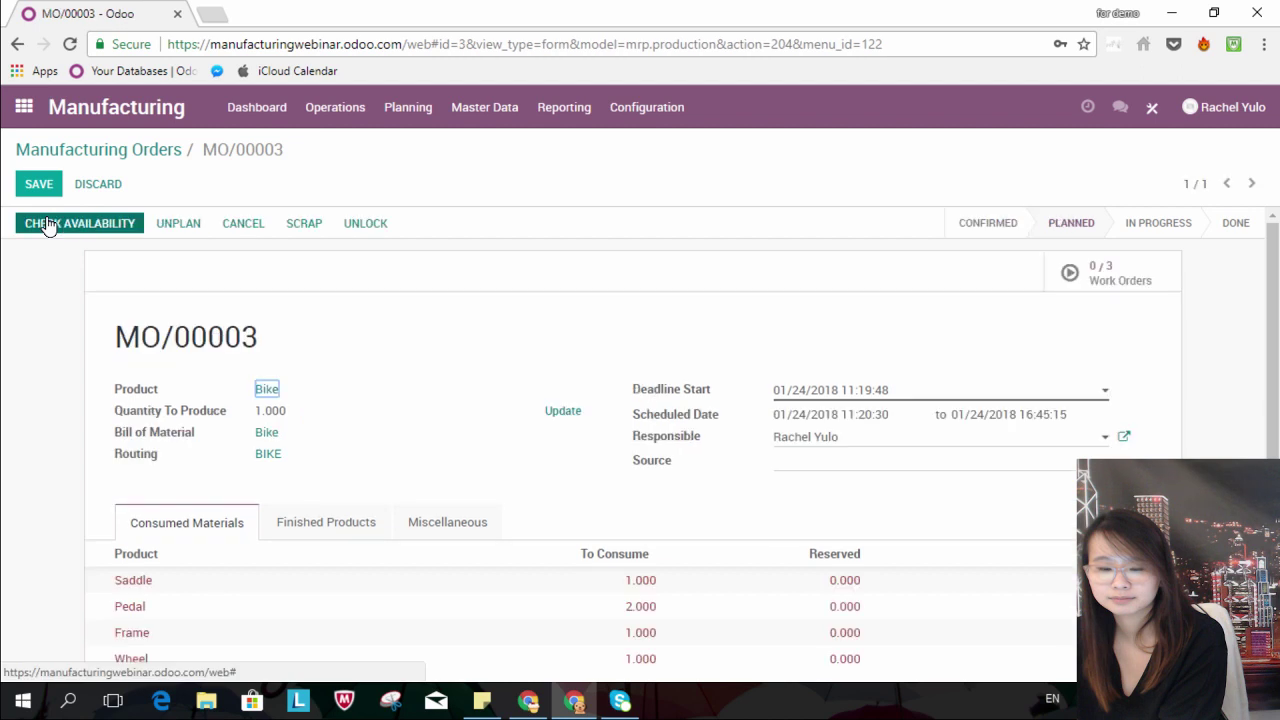
scroll(260, 295, "down", 3)
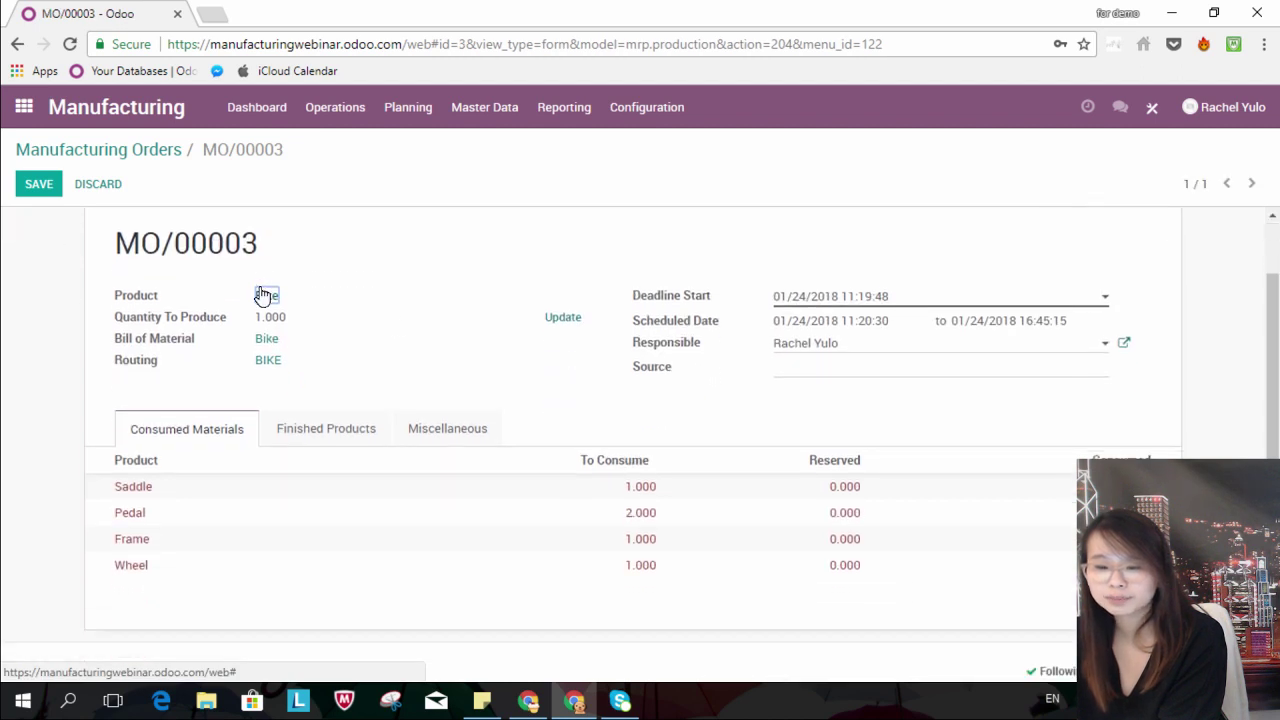
scroll(393, 314, "down", 1)
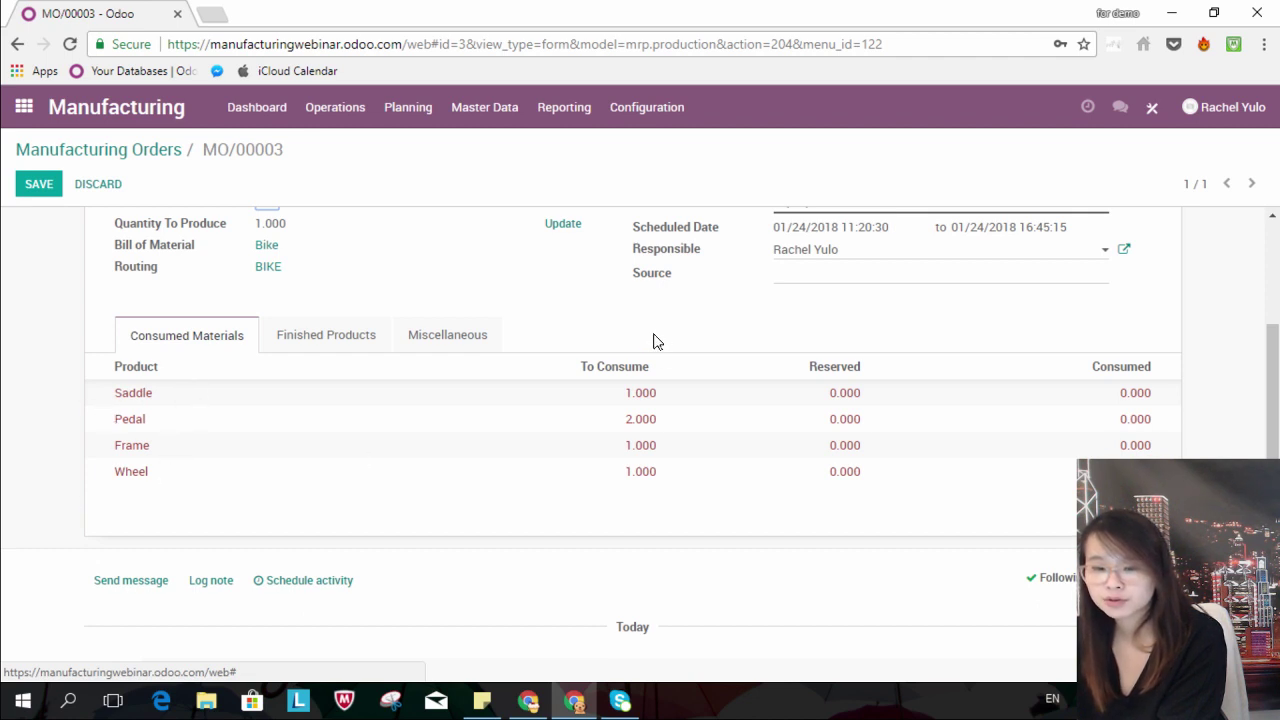
scroll(530, 320, "up", 2)
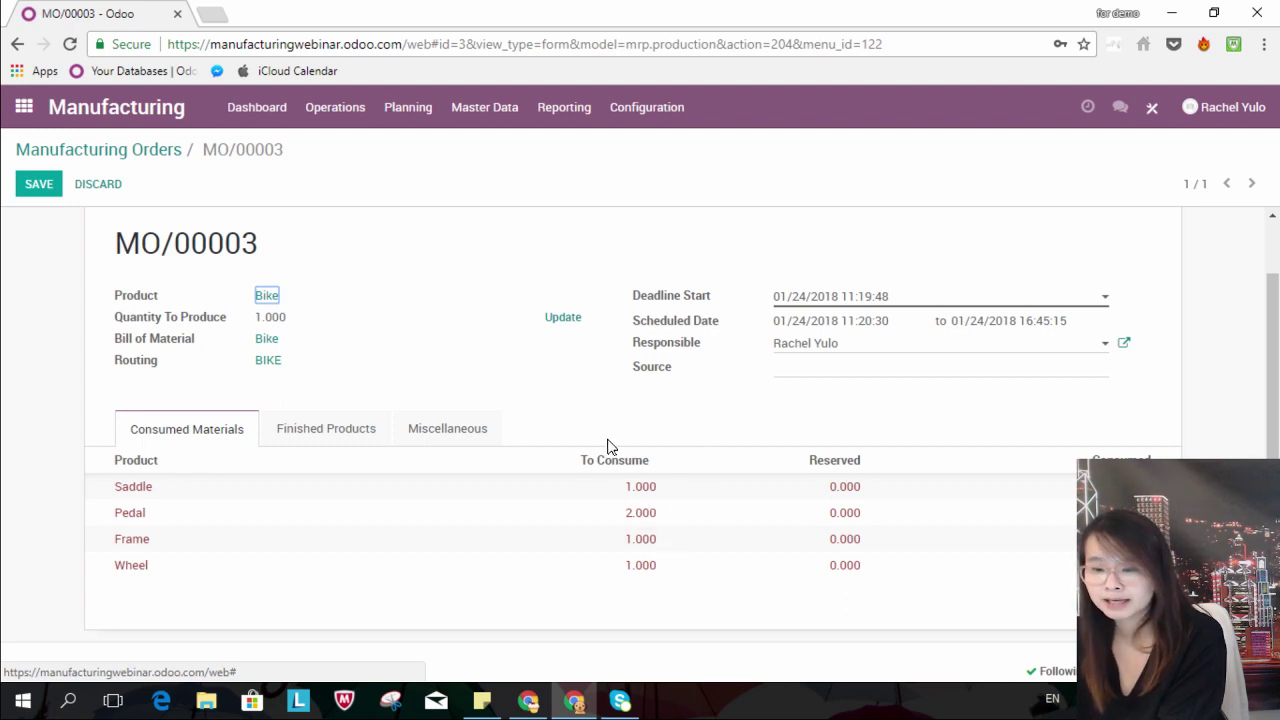
scroll(673, 455, "down", 1)
scroll(674, 457, "up", 2)
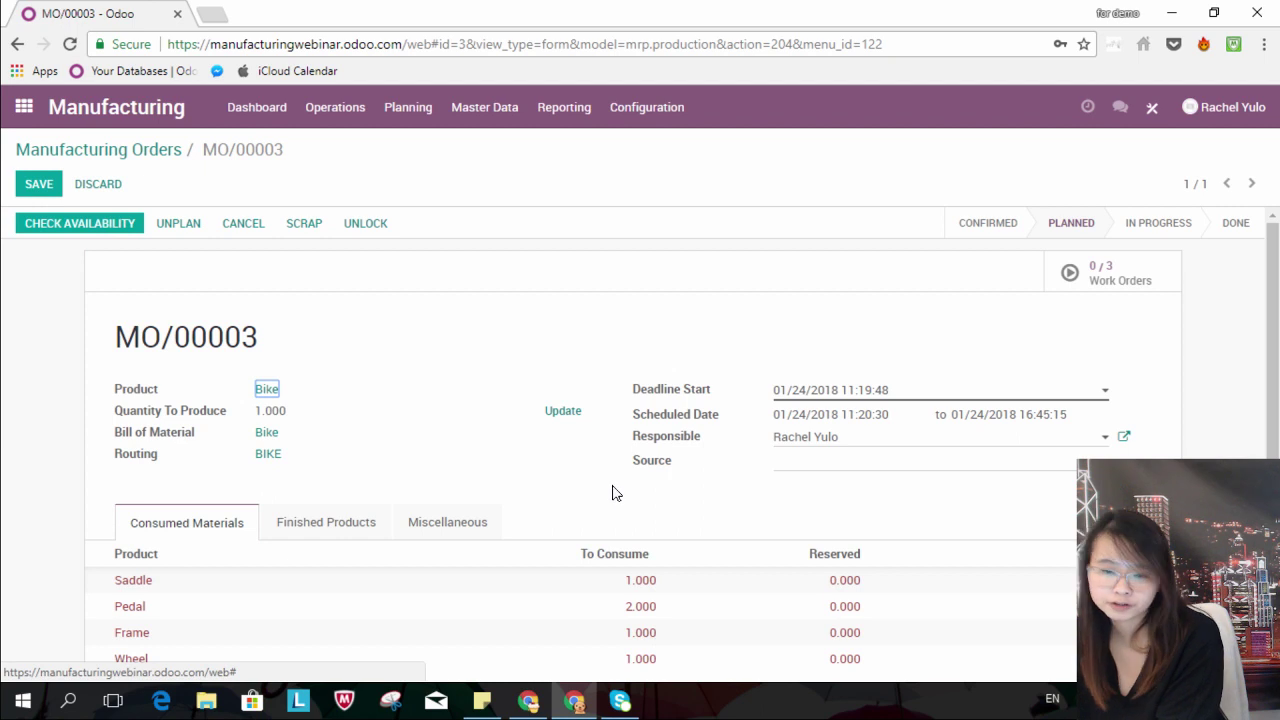
Check component availability for the Bike manufacturing order and review the reserved quantities
left_click(107, 240)
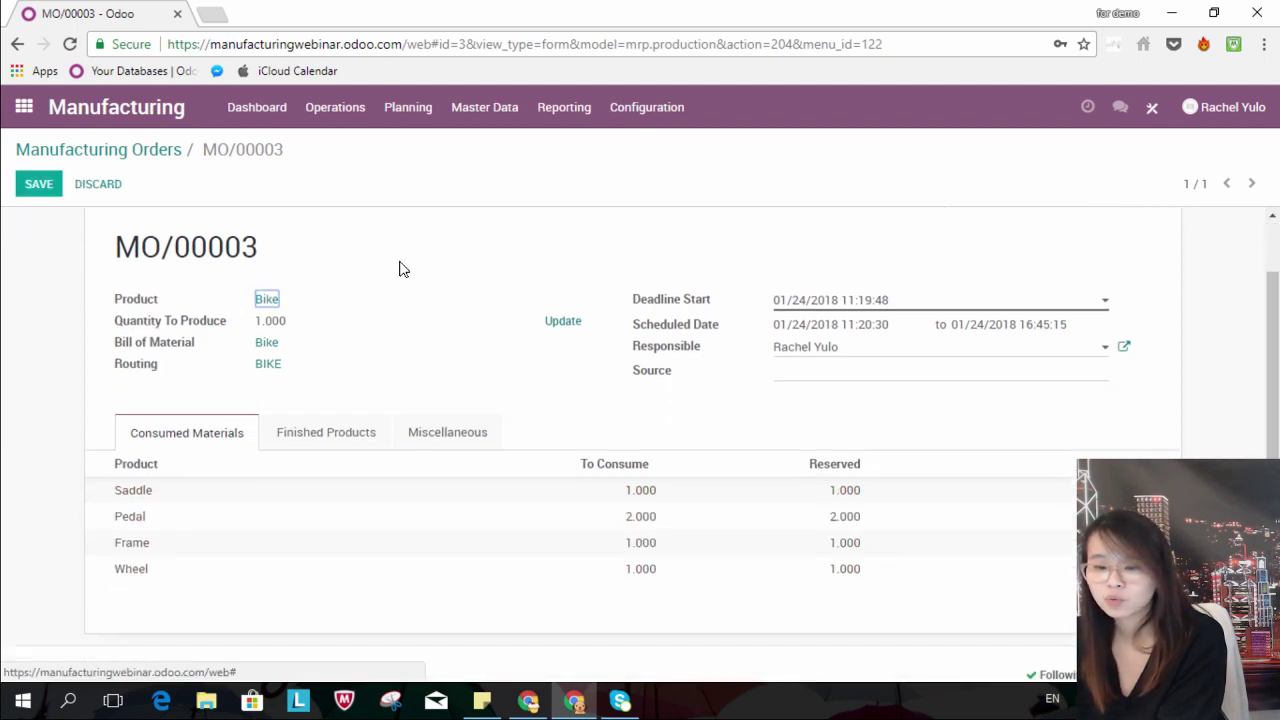
scroll(390, 349, "down", 1)
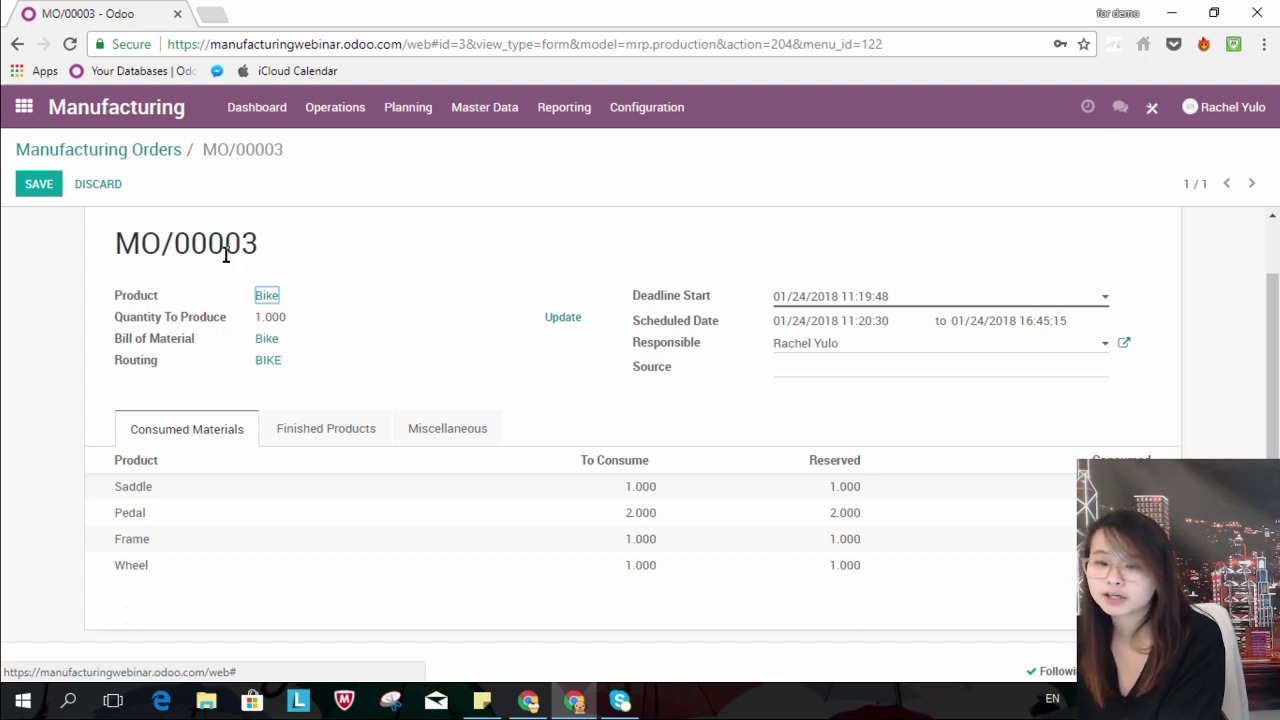
left_click_drag(227, 240, 366, 233)
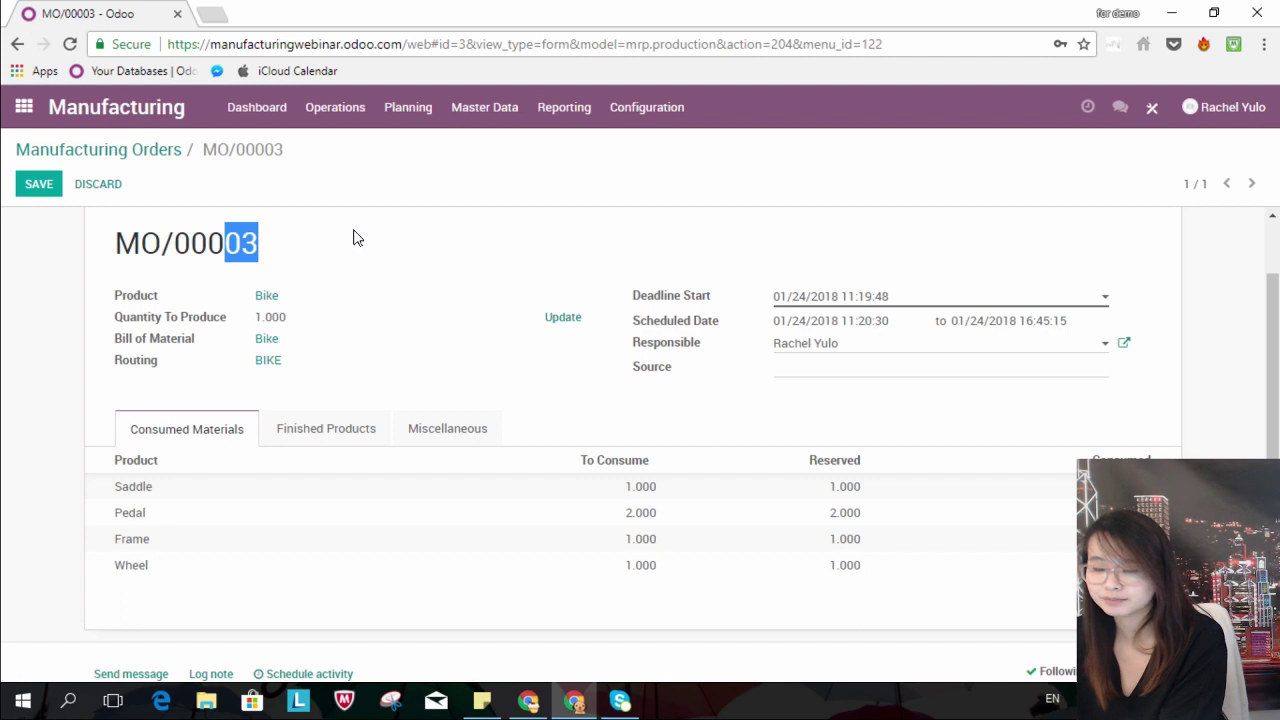
scroll(614, 428, "up", 1)
scroll(607, 425, "down", 1)
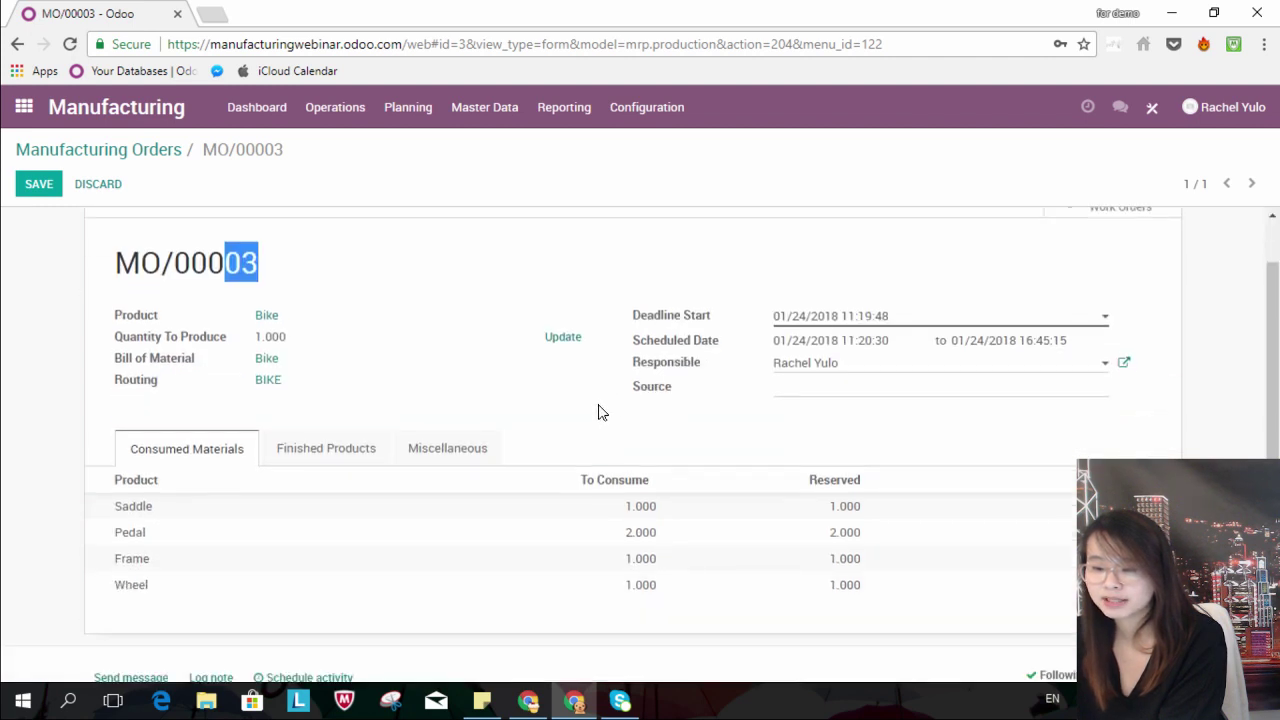
scroll(831, 571, "up", 1)
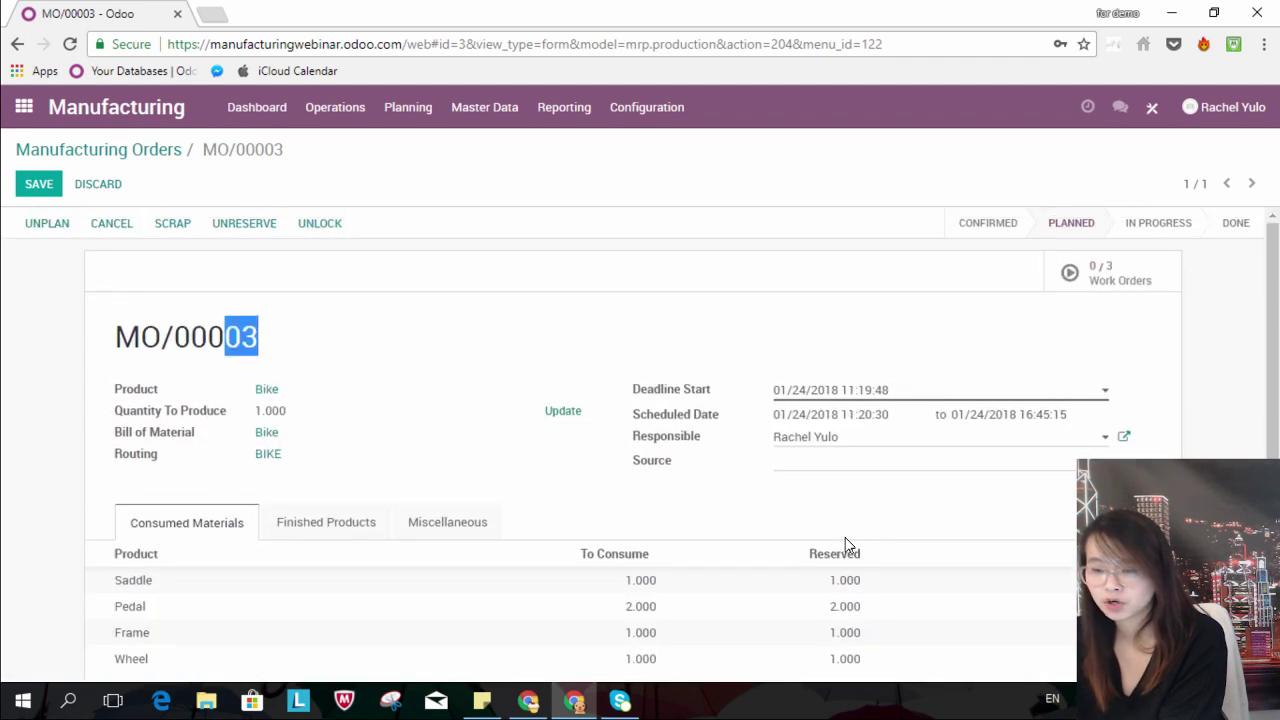
Open the Mount bike work order of the Bike manufacturing order and review its instructions, current production, time tracking, miscellaneous details and finished steps
left_click(1128, 270)
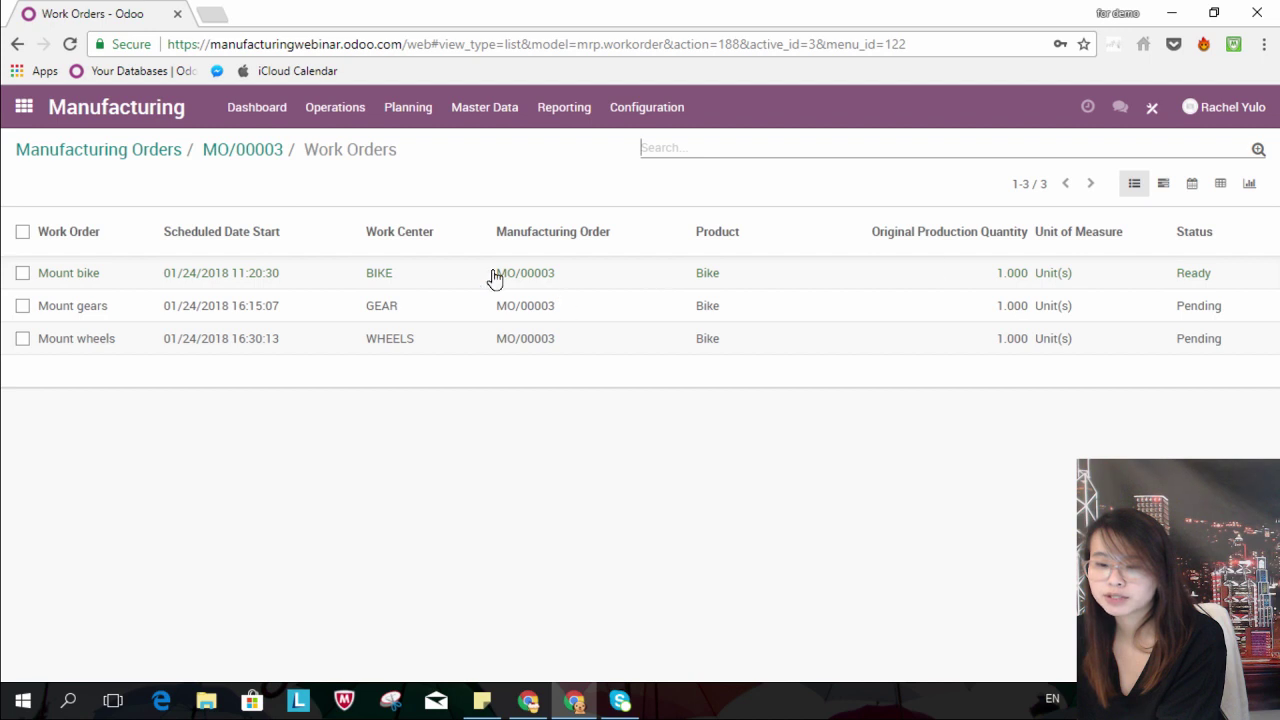
left_click(417, 280)
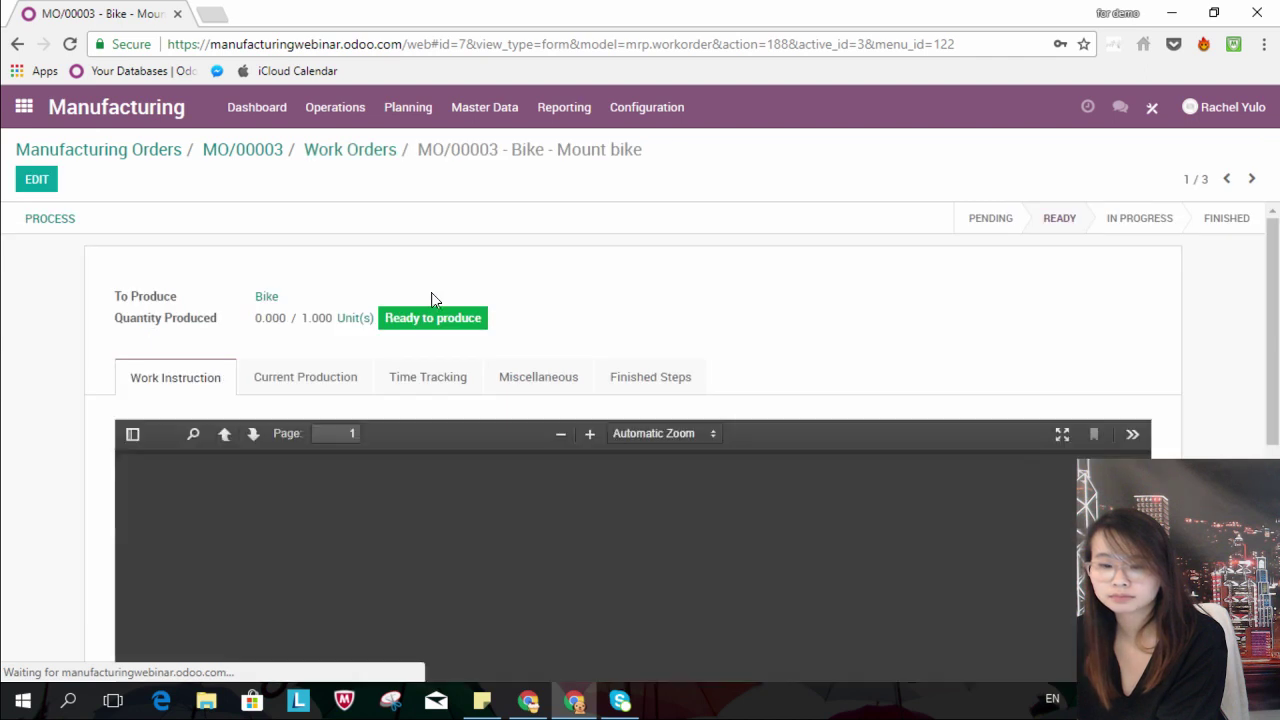
scroll(596, 241, "down", 1)
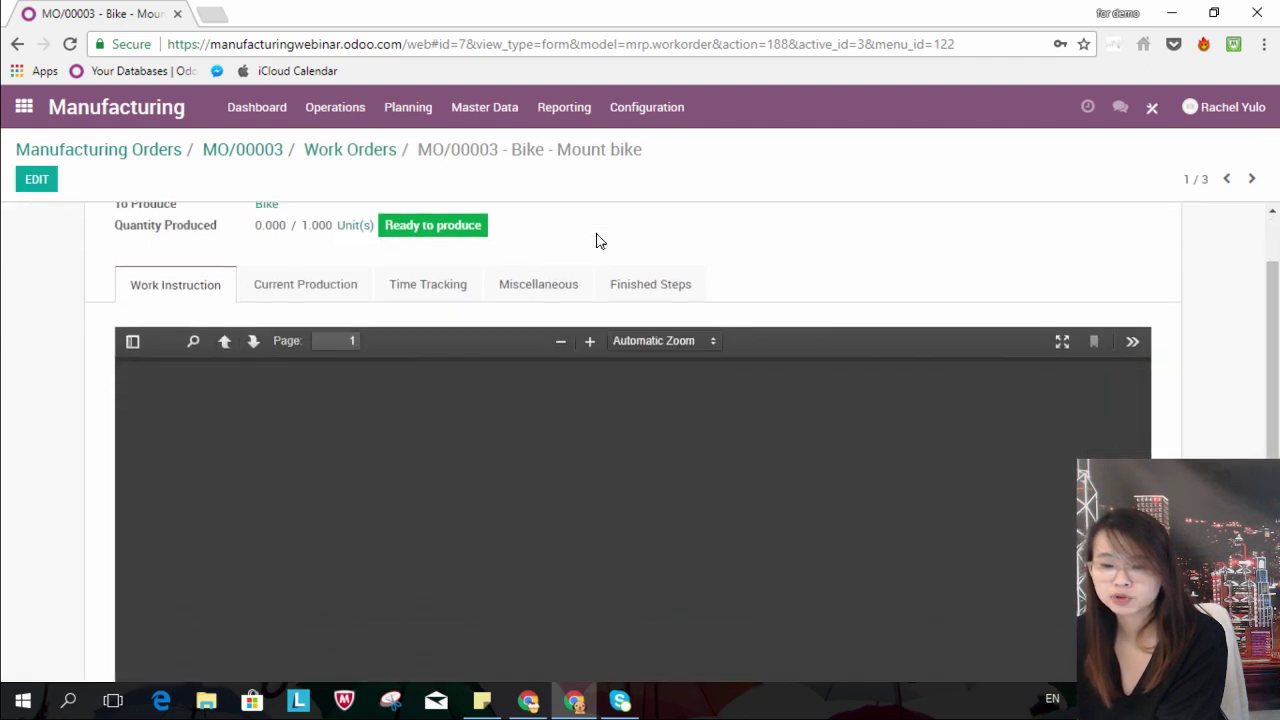
scroll(620, 260, "down", 1)
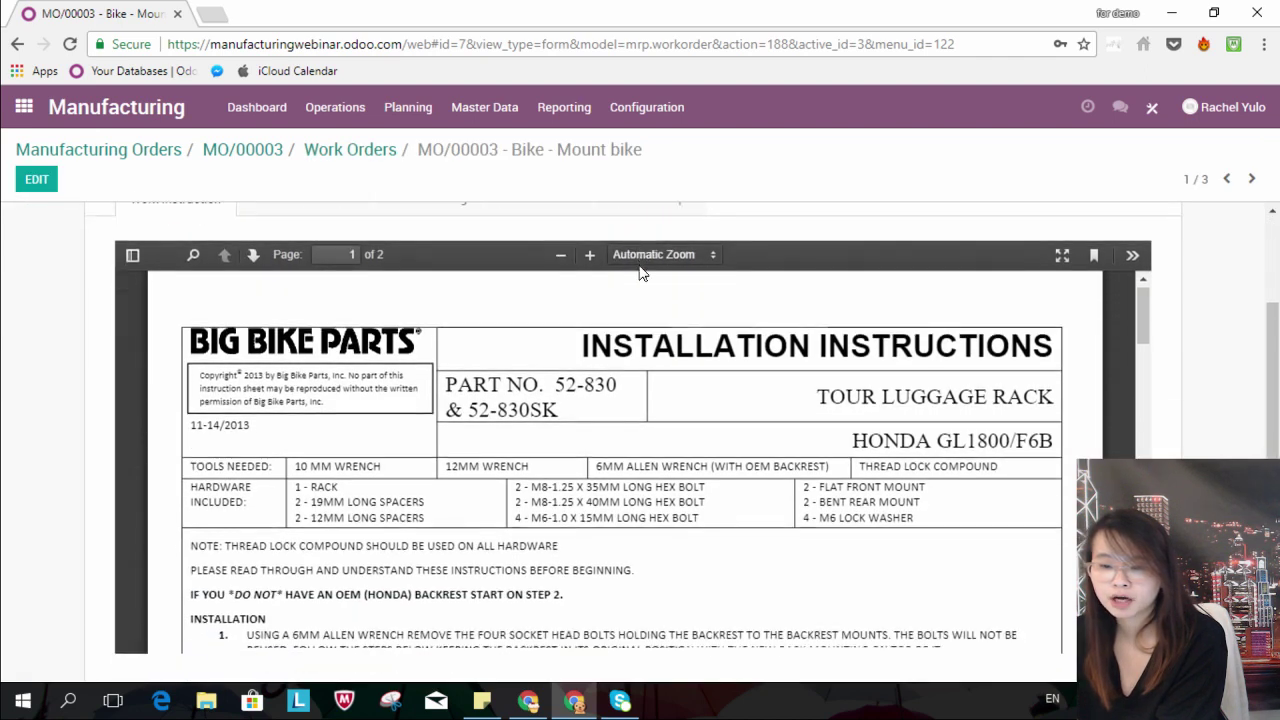
scroll(1174, 303, "up", 1)
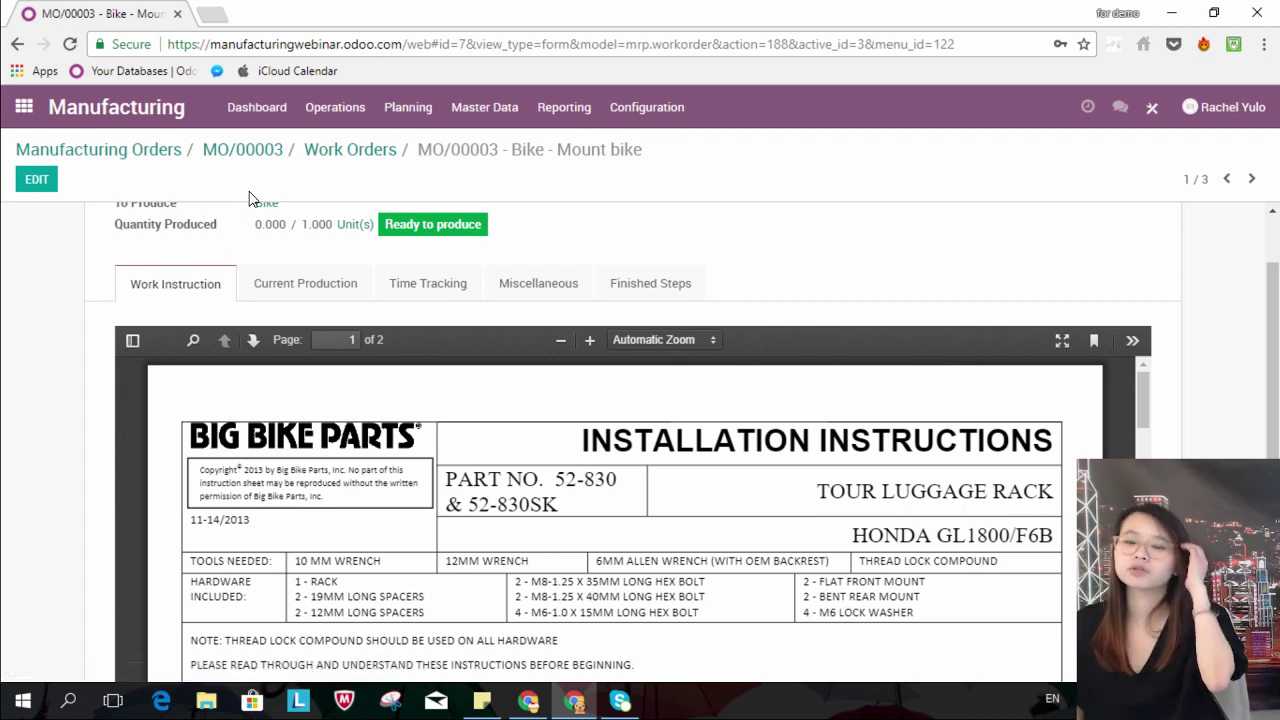
left_click(296, 283)
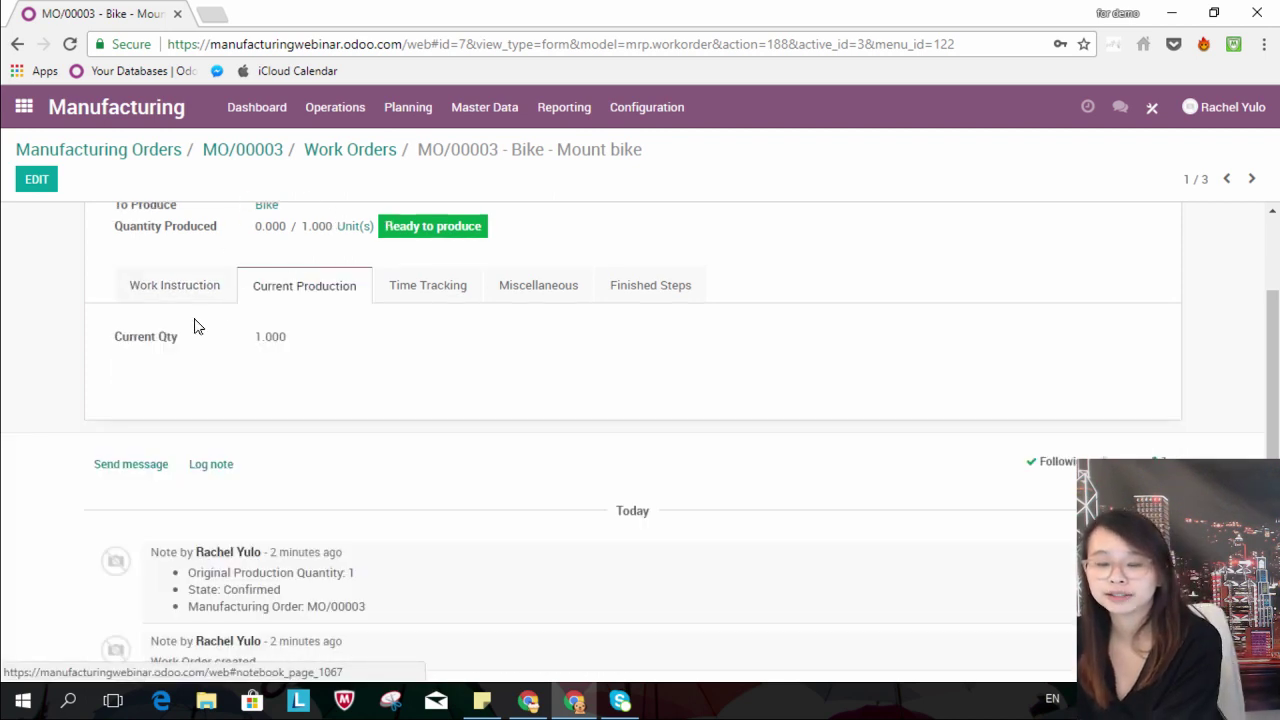
left_click(436, 290)
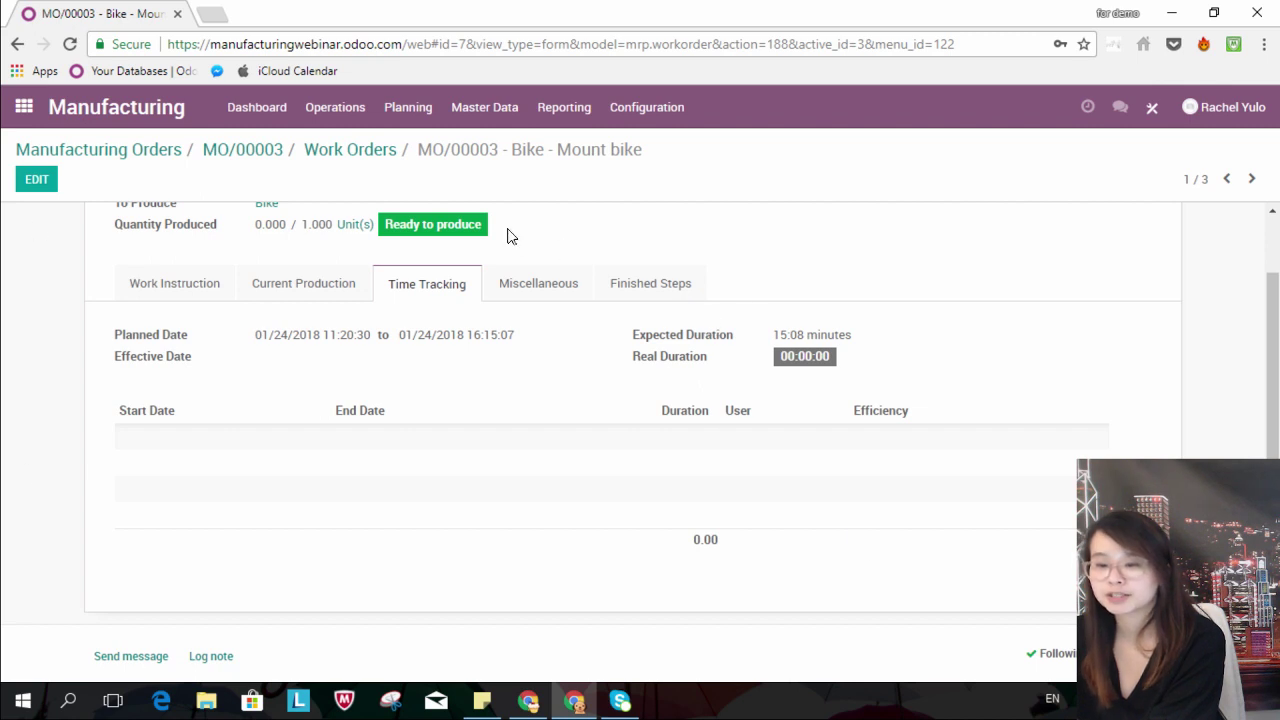
left_click(558, 293)
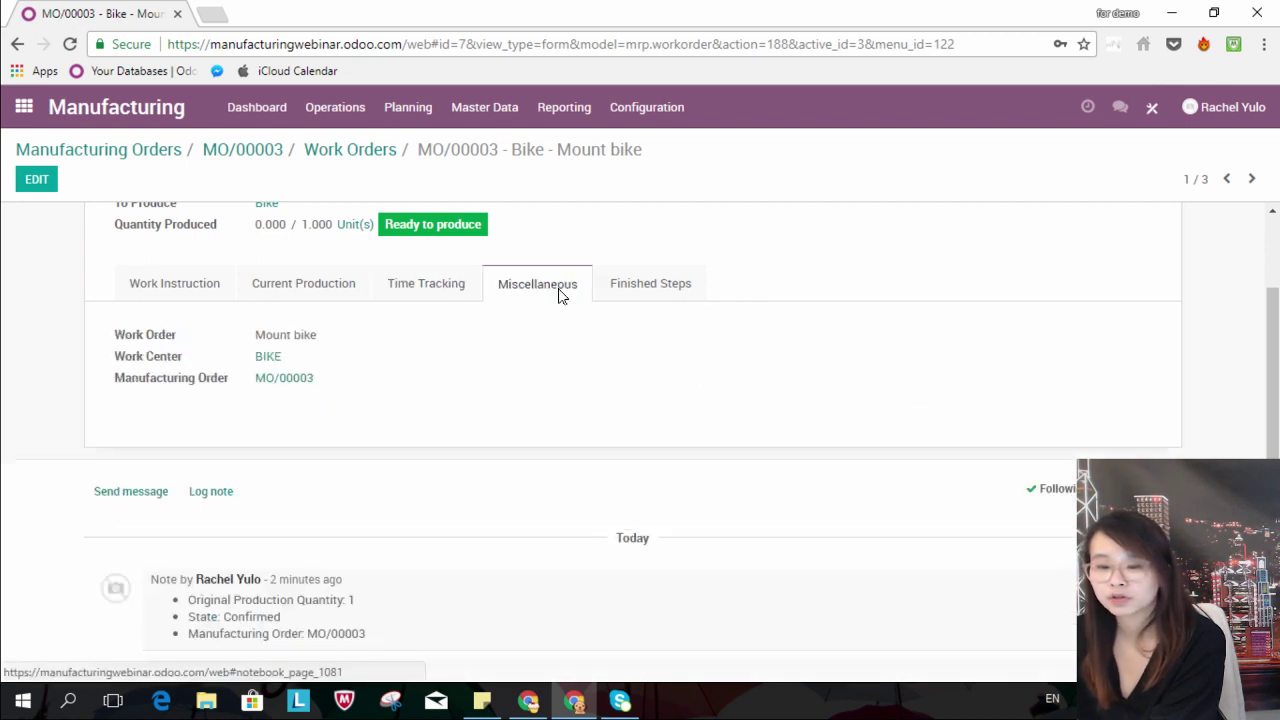
left_click(643, 289)
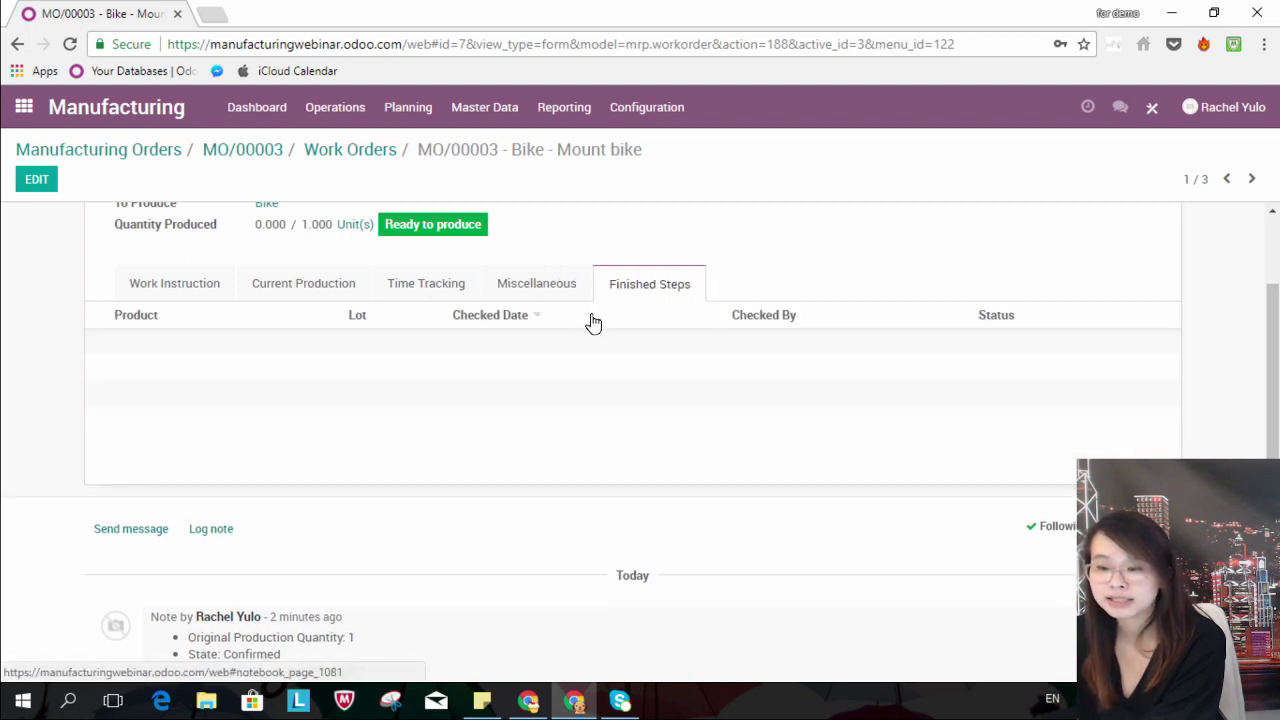
left_click(180, 283)
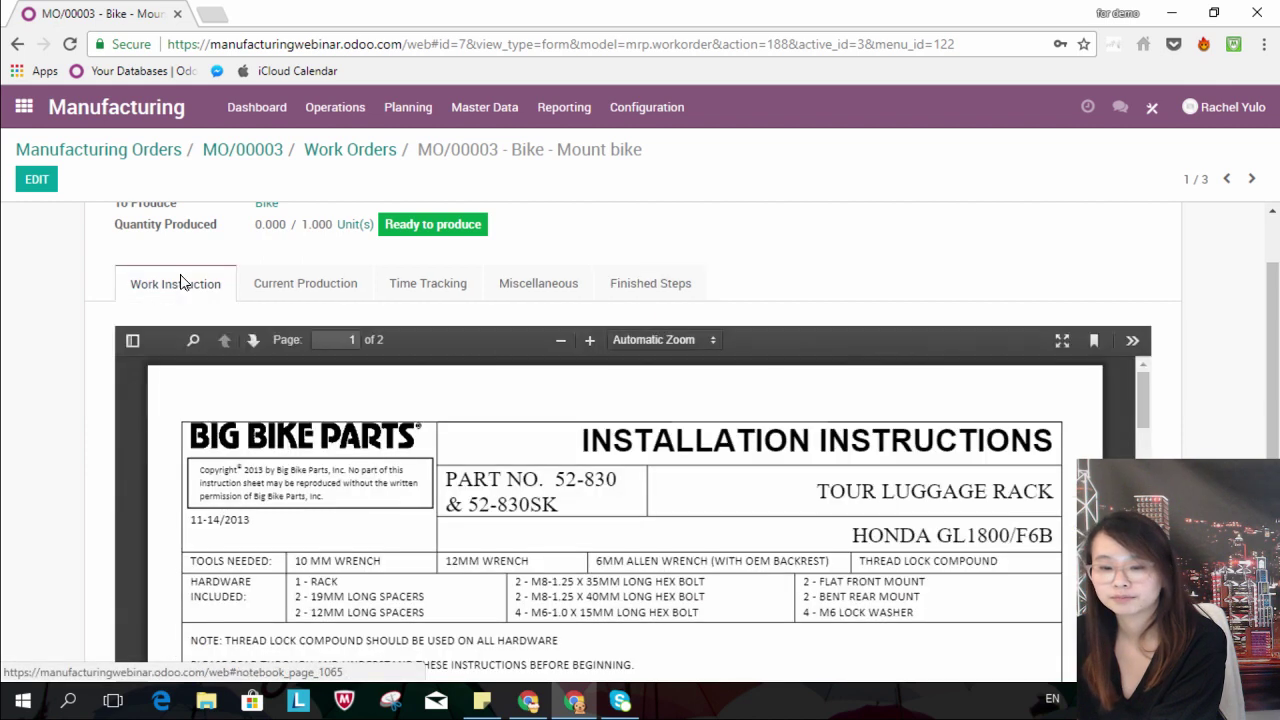
scroll(963, 334, "up", 1)
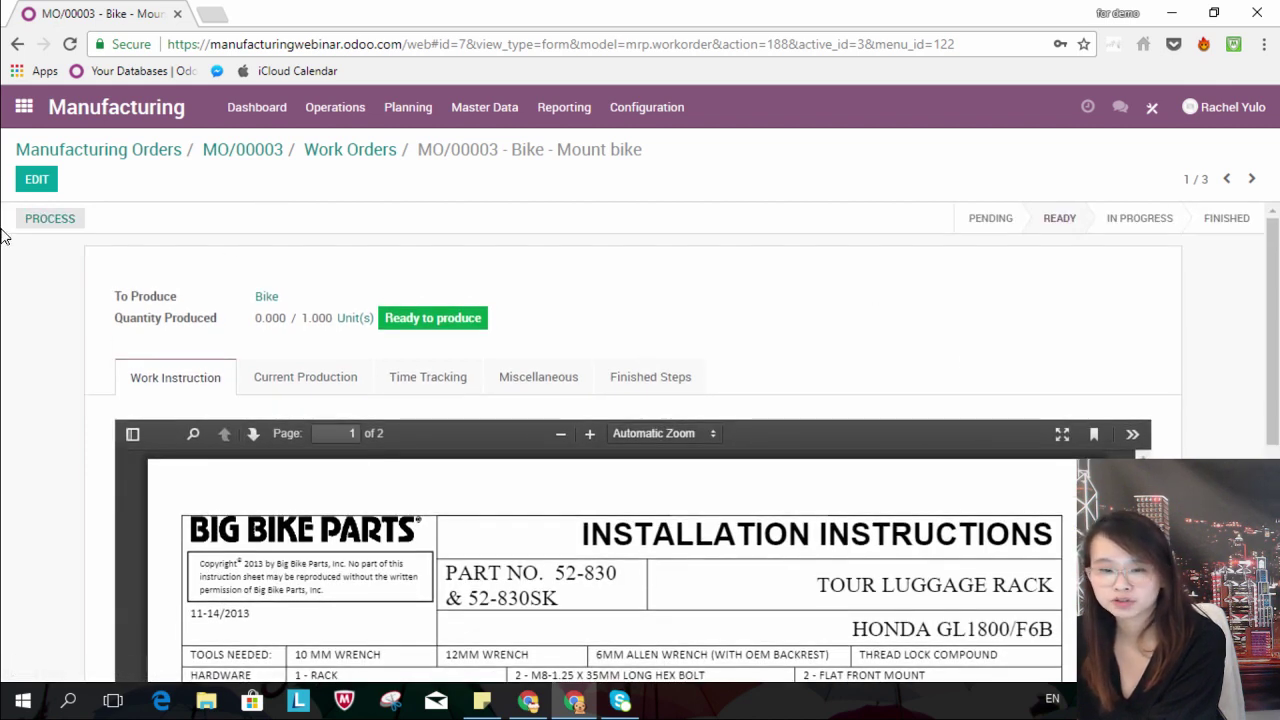
Process the Mount bike work order, mark it as done, and return to the work centers dashboard
left_click(45, 216)
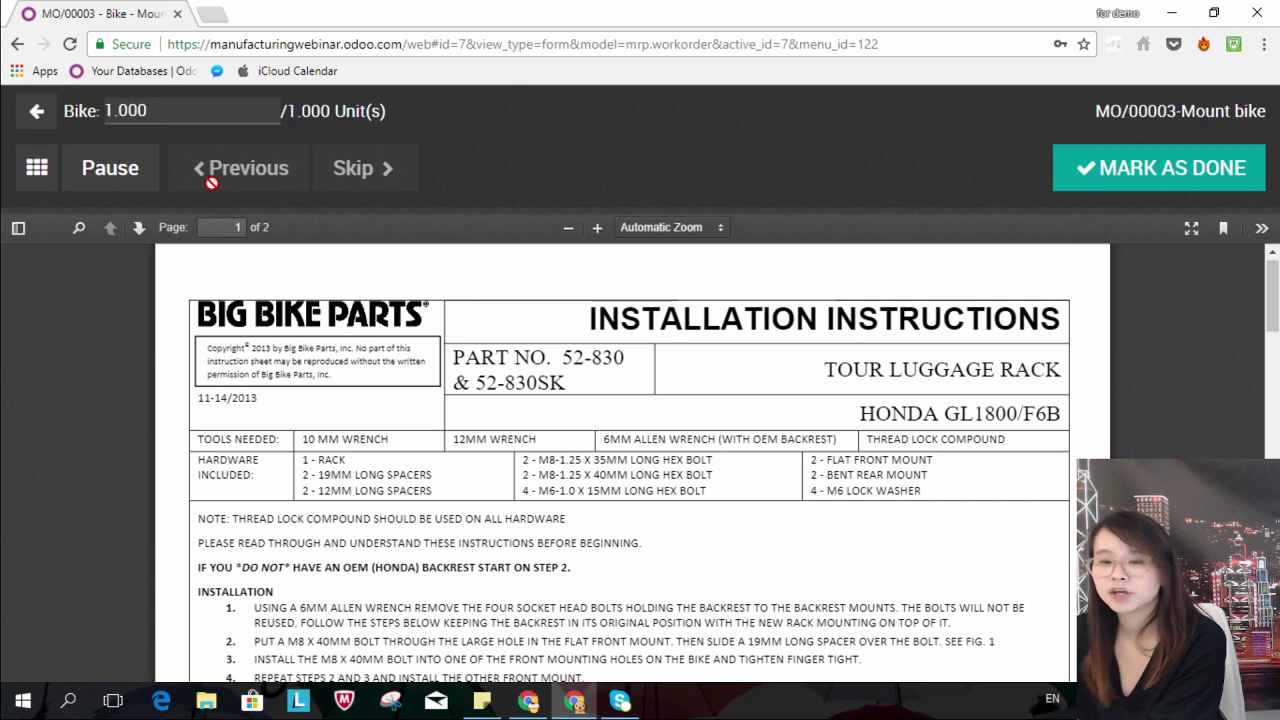
left_click(1180, 175)
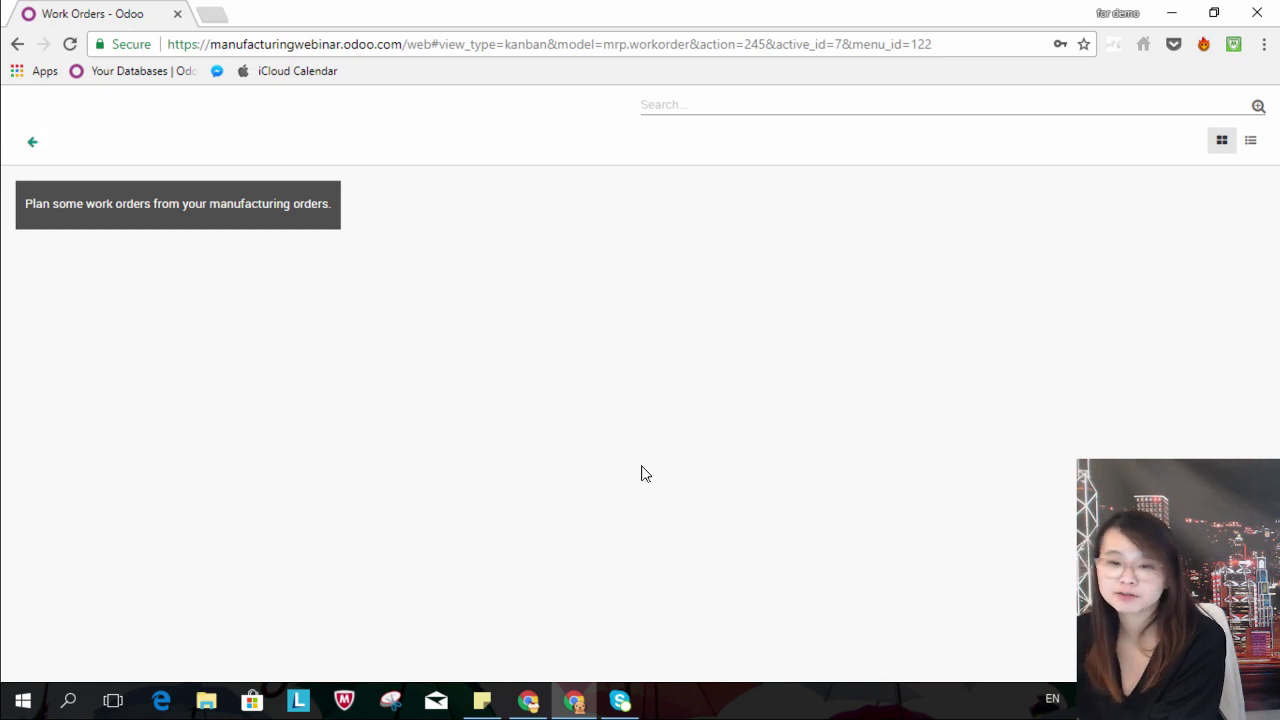
left_click(35, 143)
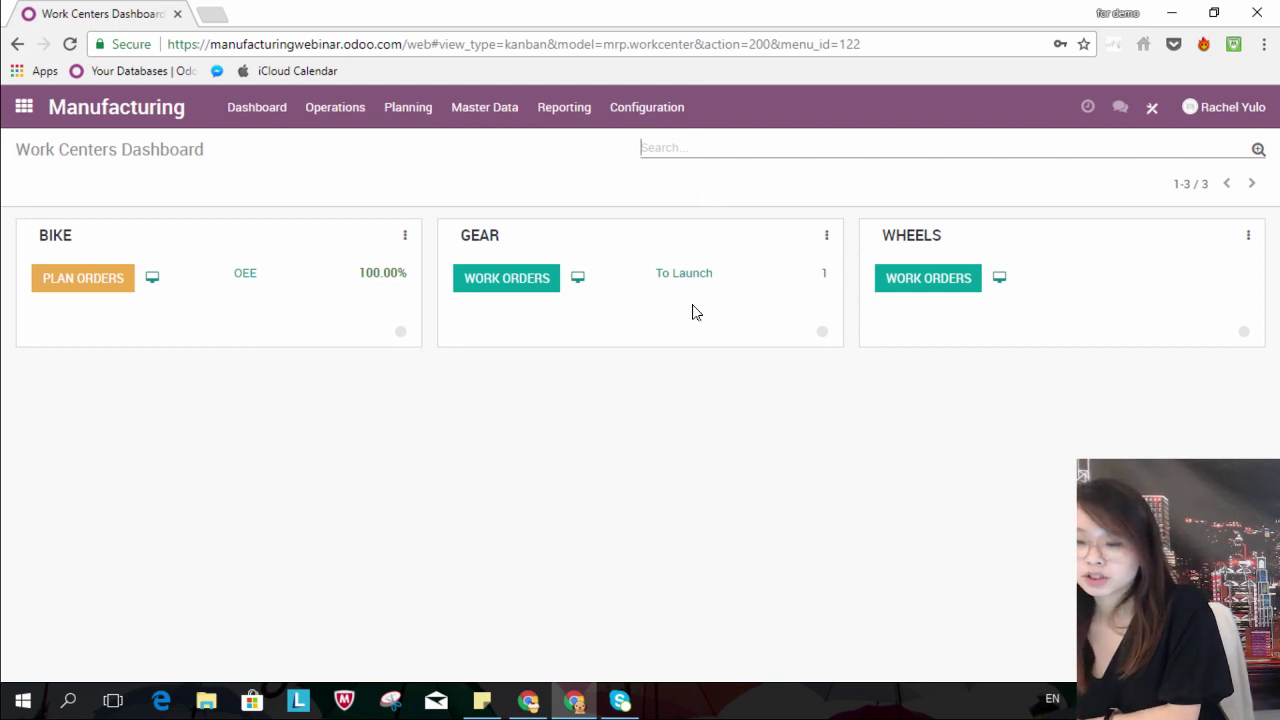
Process the ready Mount gears work order of the GEAR work center, mark it as done, and return to the work centers dashboard
left_click(686, 275)
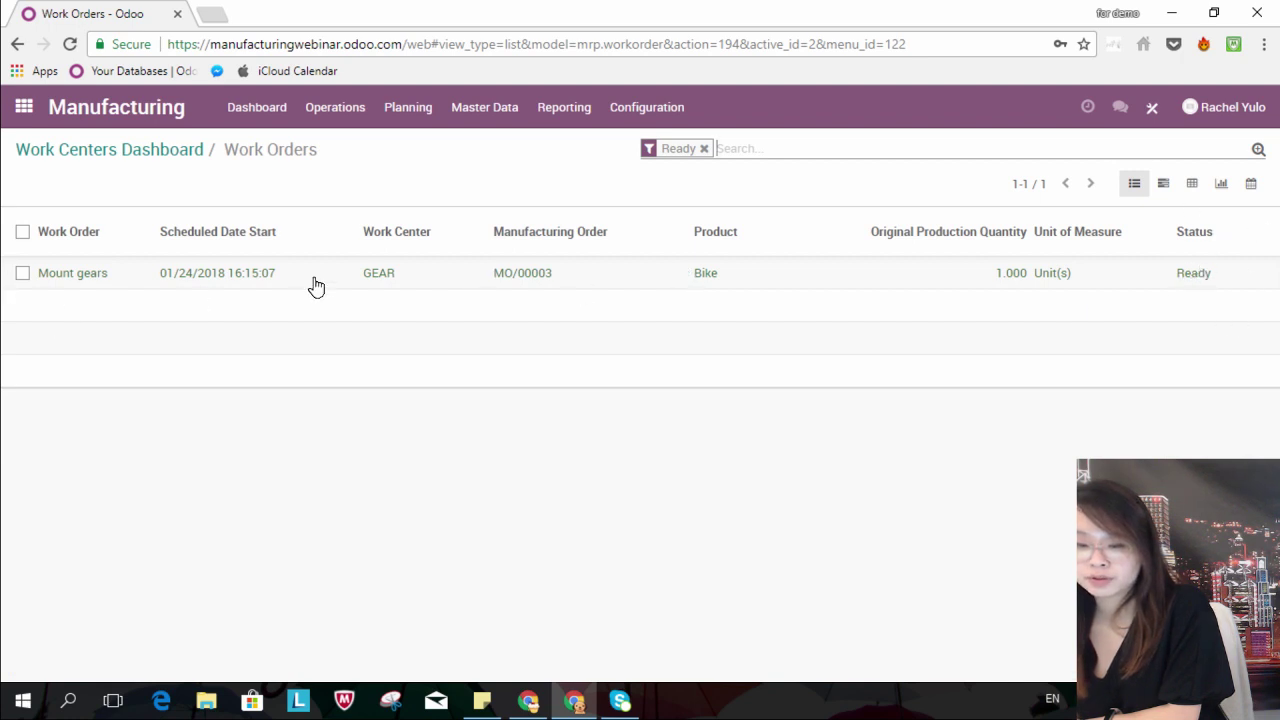
left_click(380, 283)
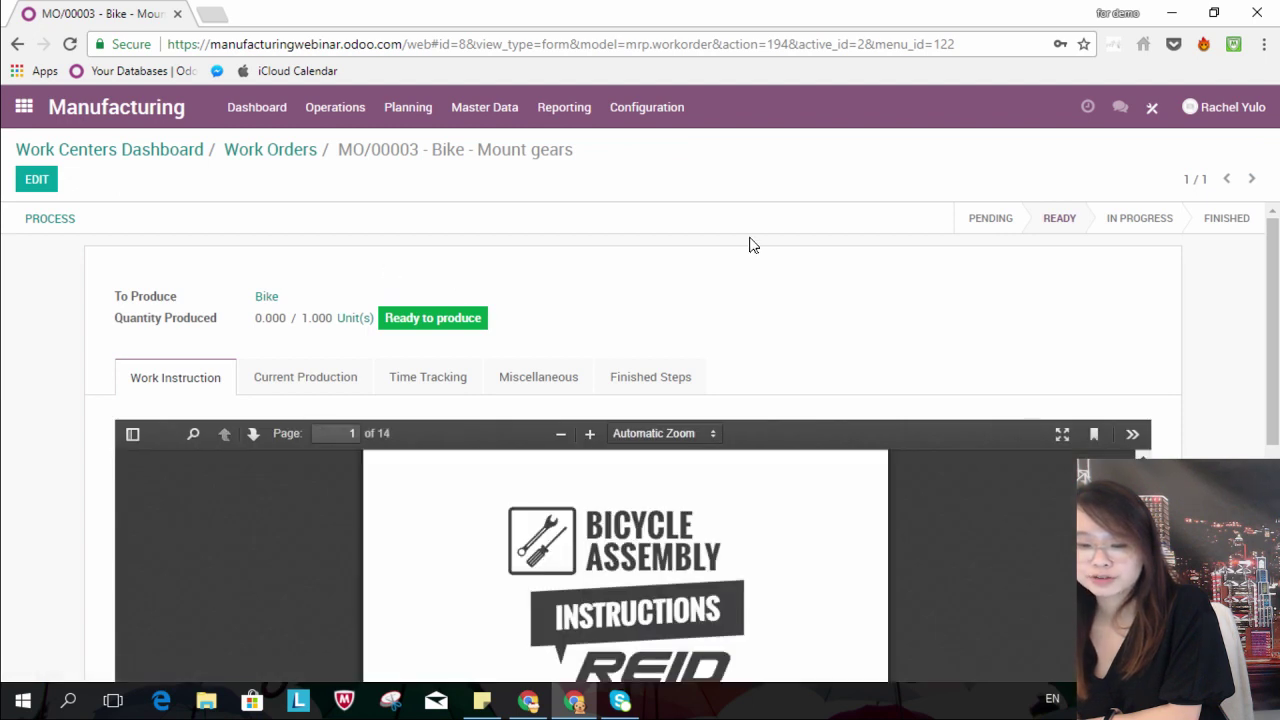
scroll(622, 278, "down", 1)
scroll(709, 358, "up", 1)
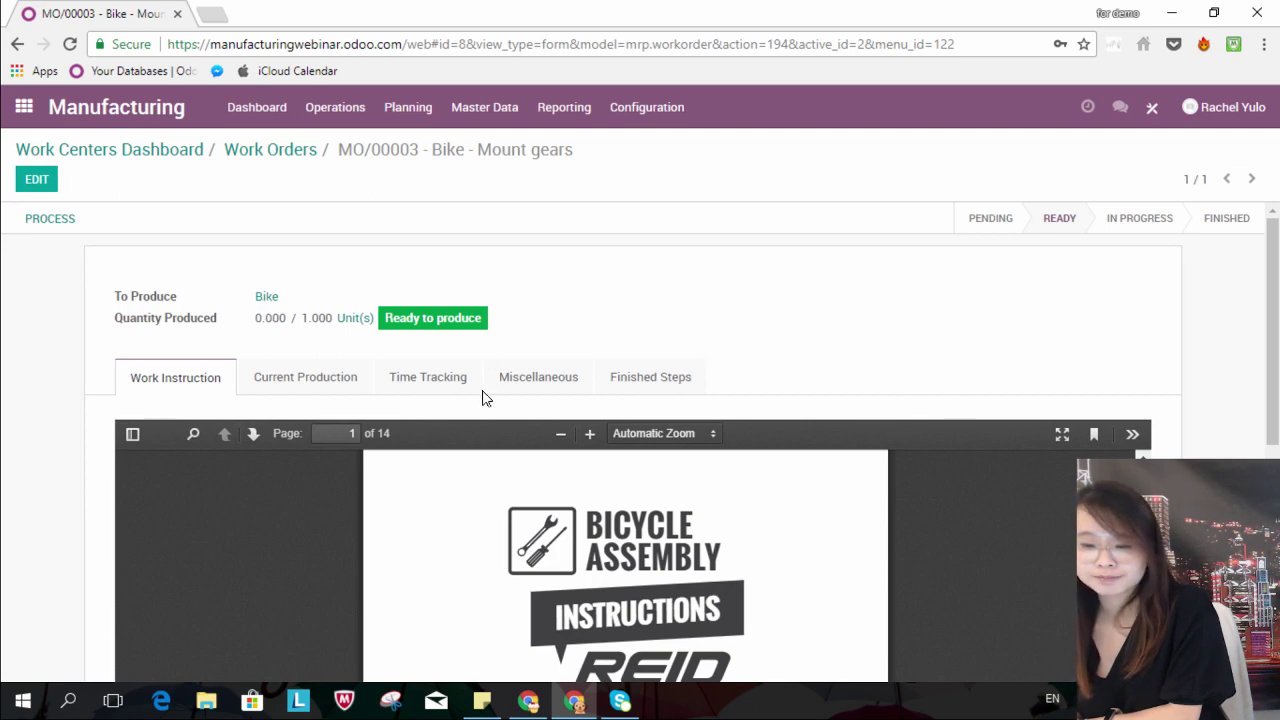
left_click(55, 224)
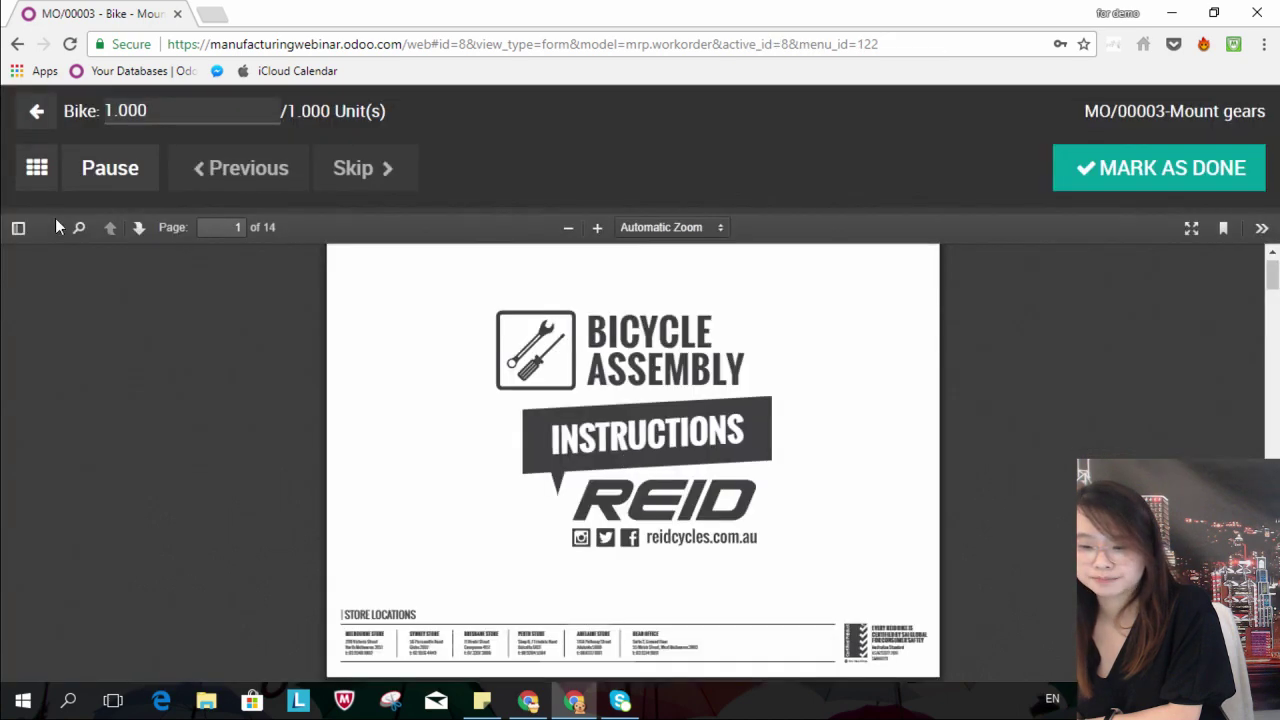
scroll(660, 332, "down", 3)
scroll(660, 340, "up", 3)
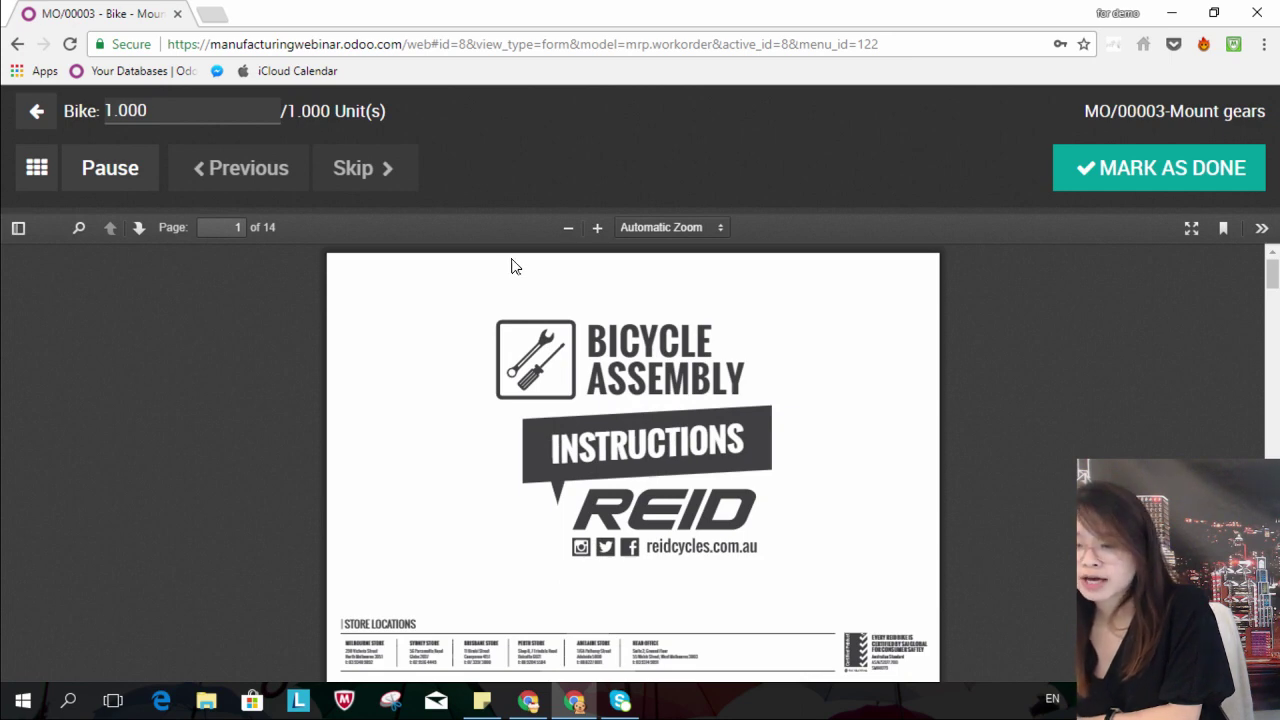
left_click(1175, 172)
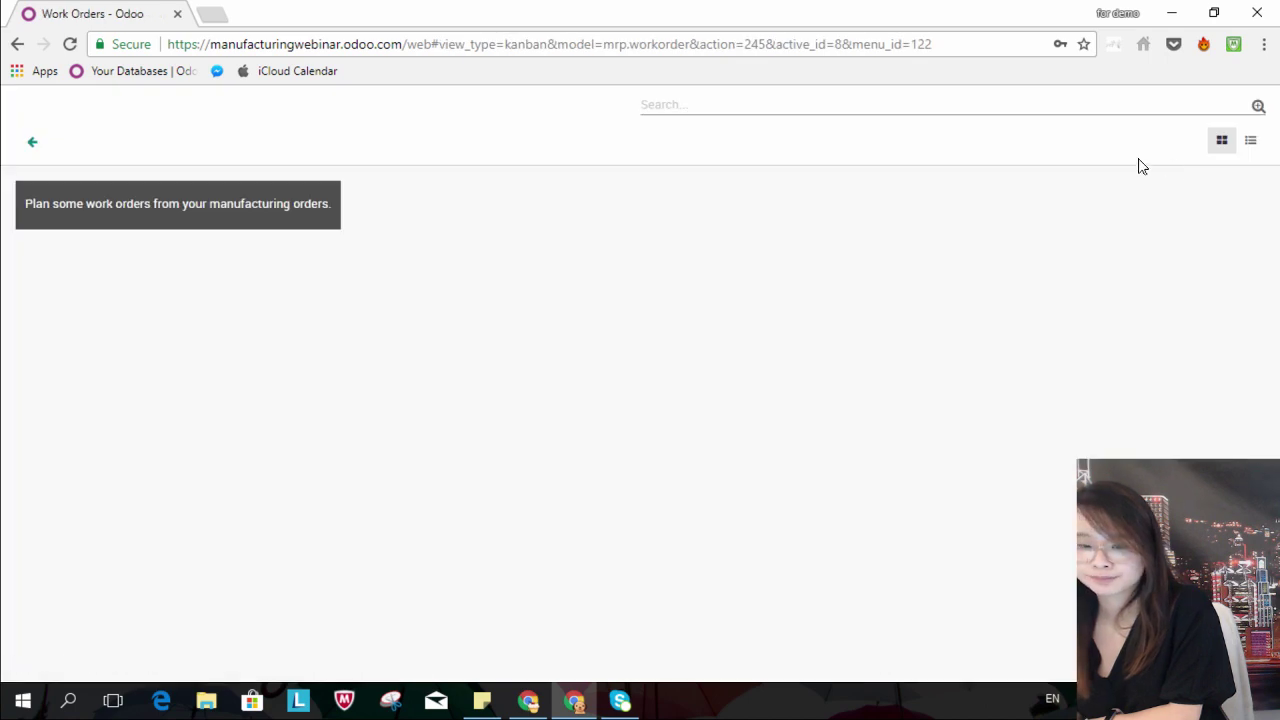
left_click(36, 143)
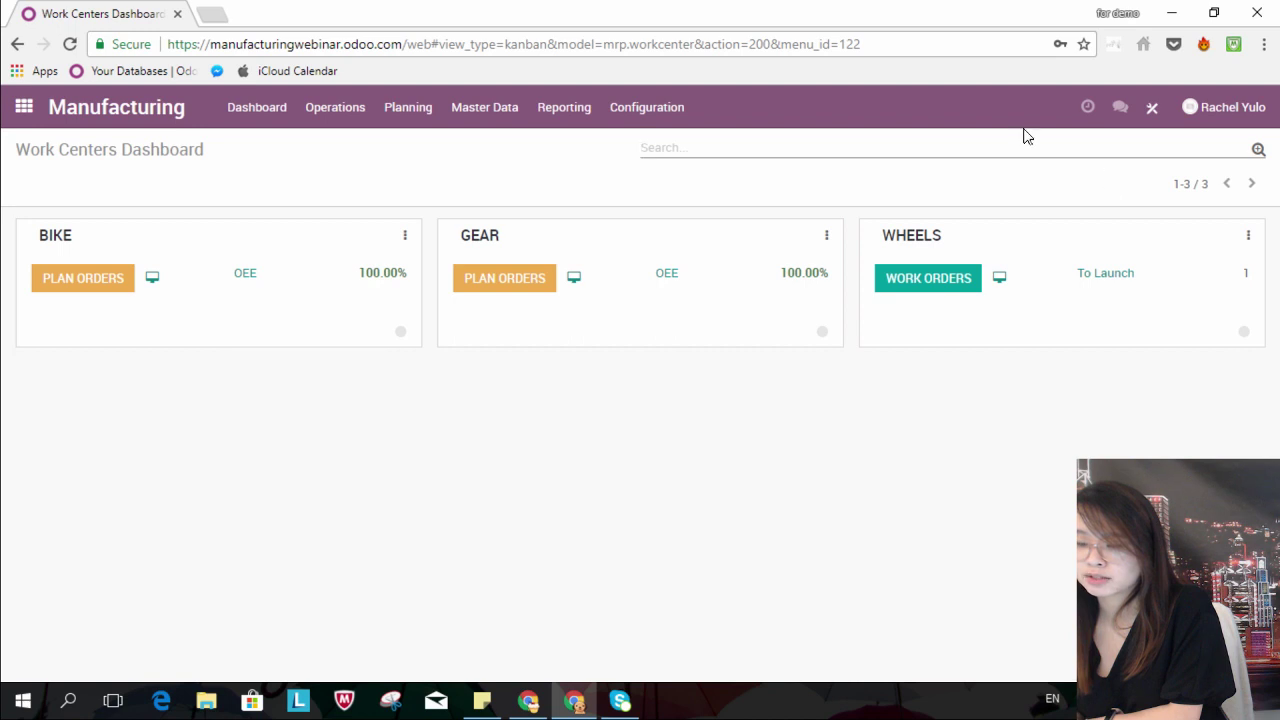
Process the ready Mount wheels work order of the WHEELS work center, mark it as done, and return to the work centers dashboard
left_click(1106, 280)
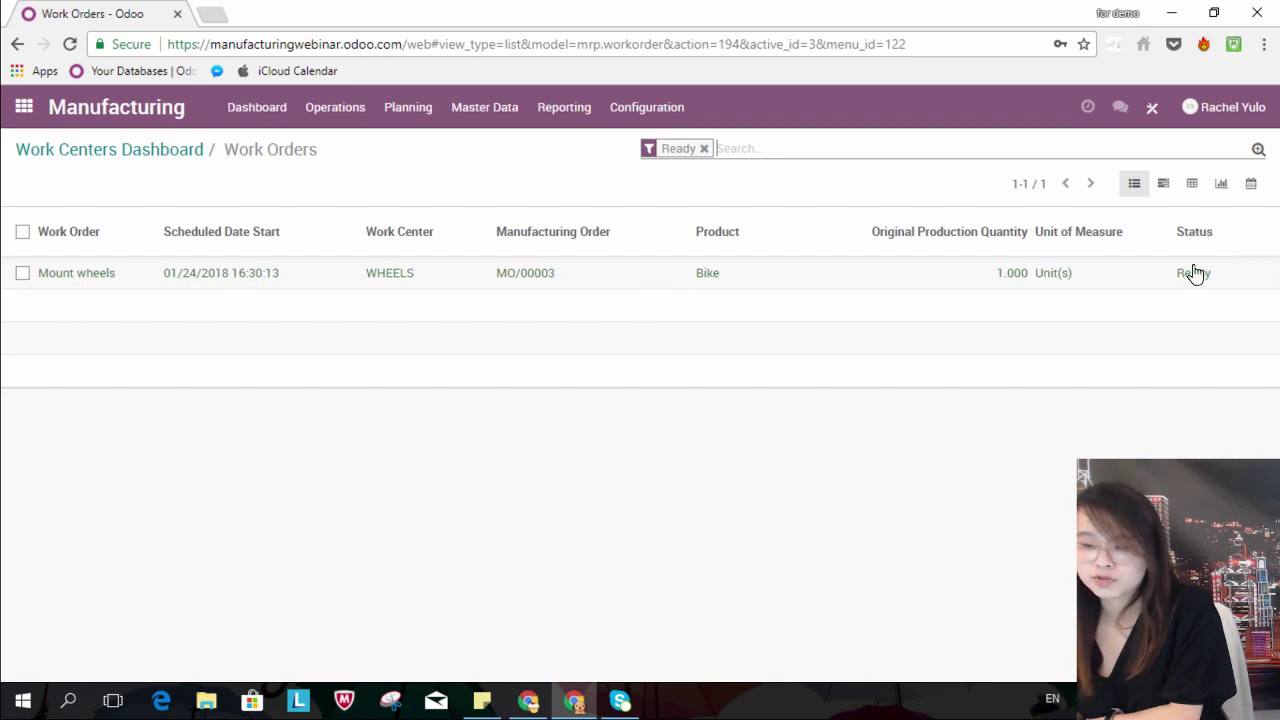
left_click(483, 283)
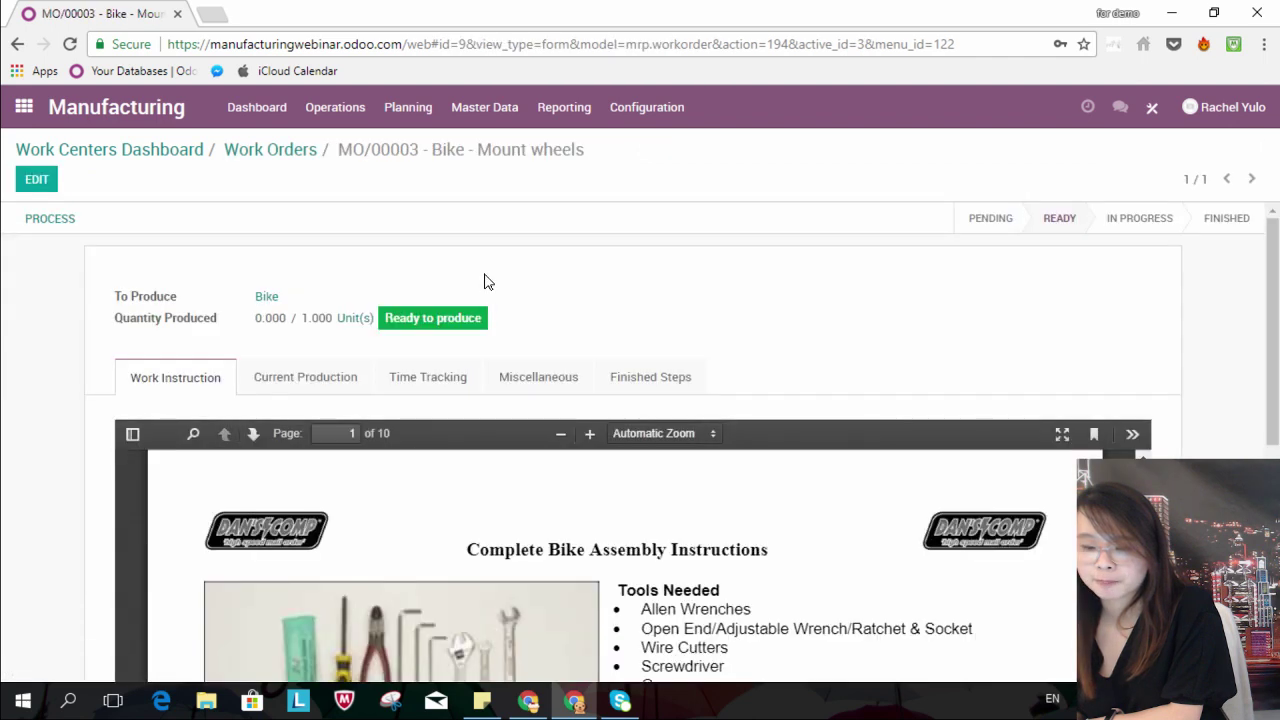
left_click(47, 222)
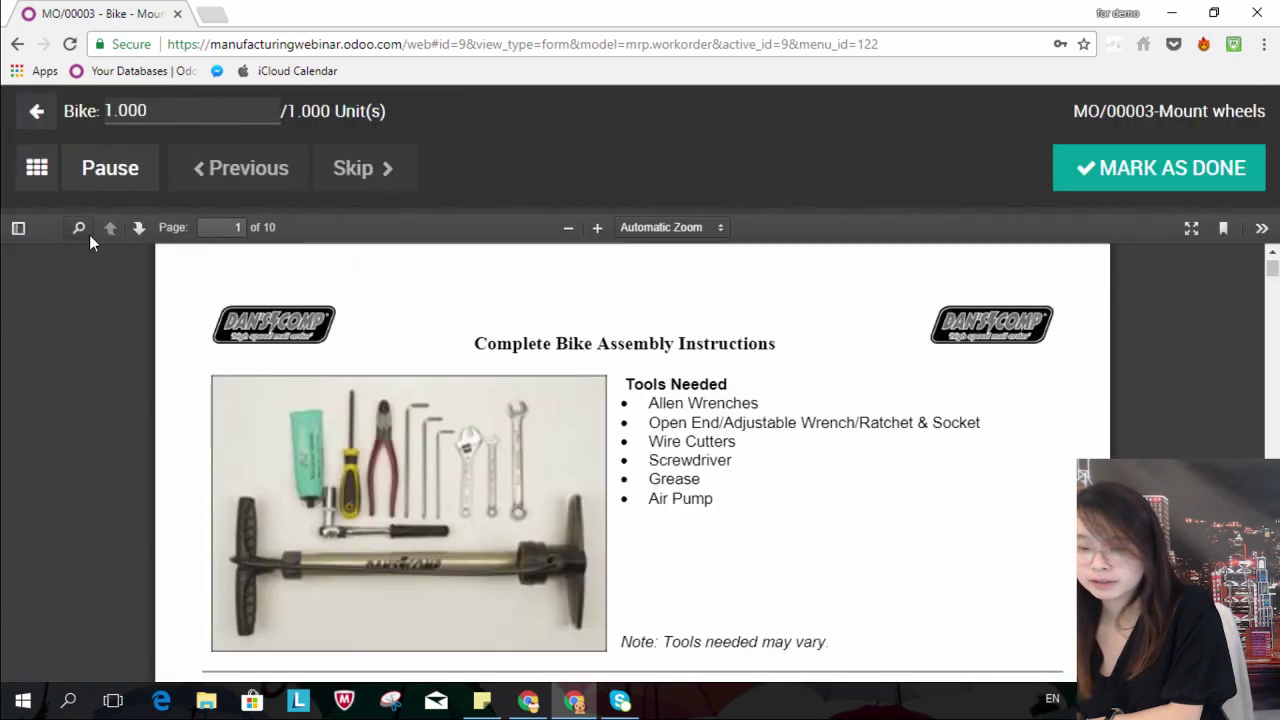
left_click(1172, 180)
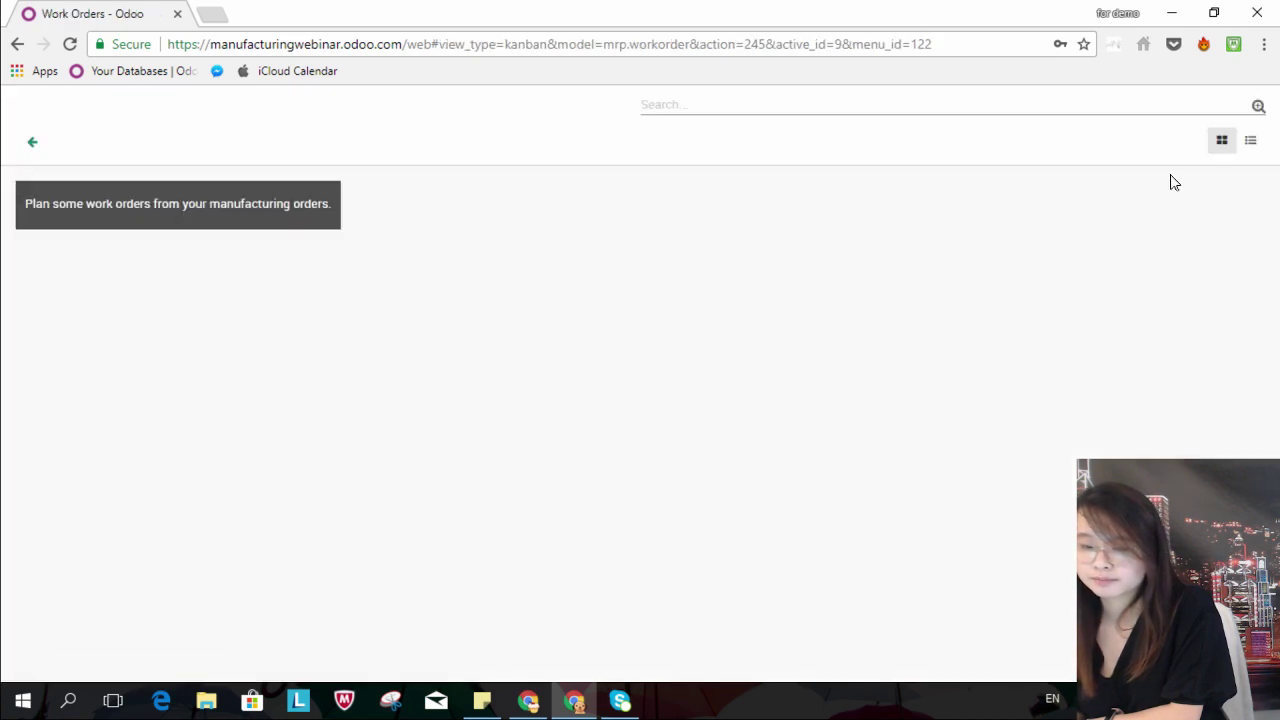
left_click(31, 142)
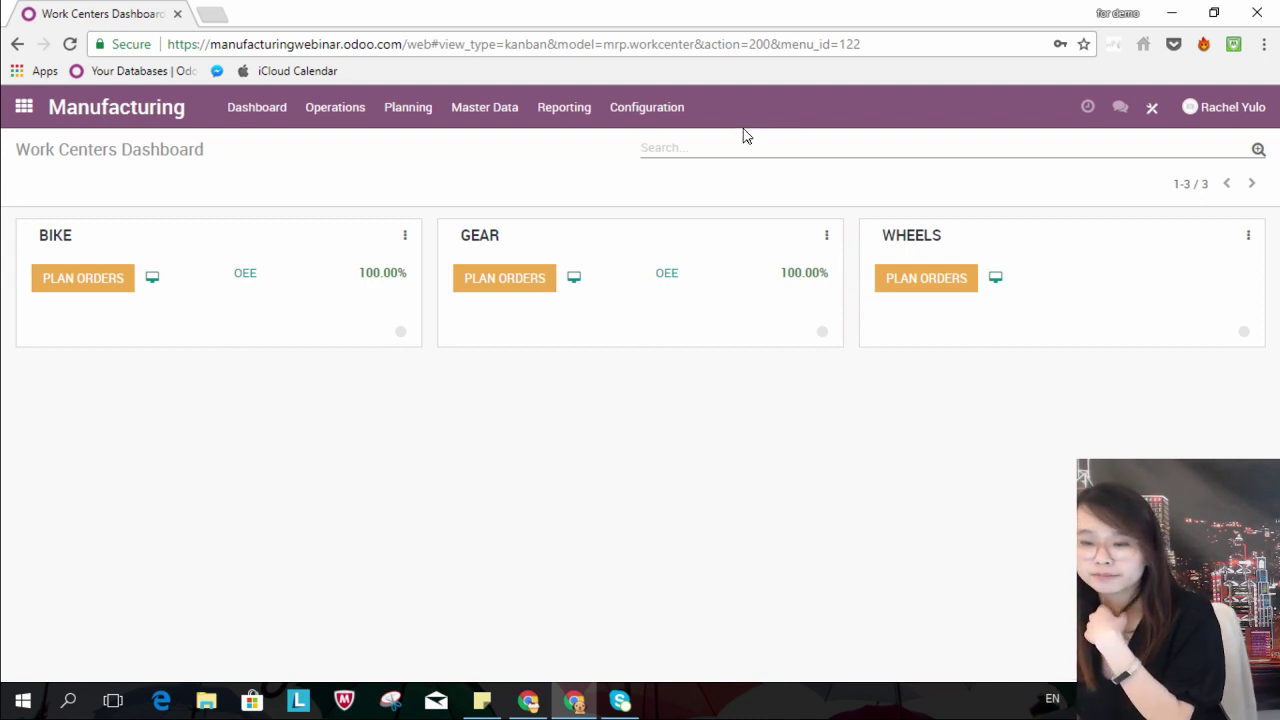
left_click(589, 110)
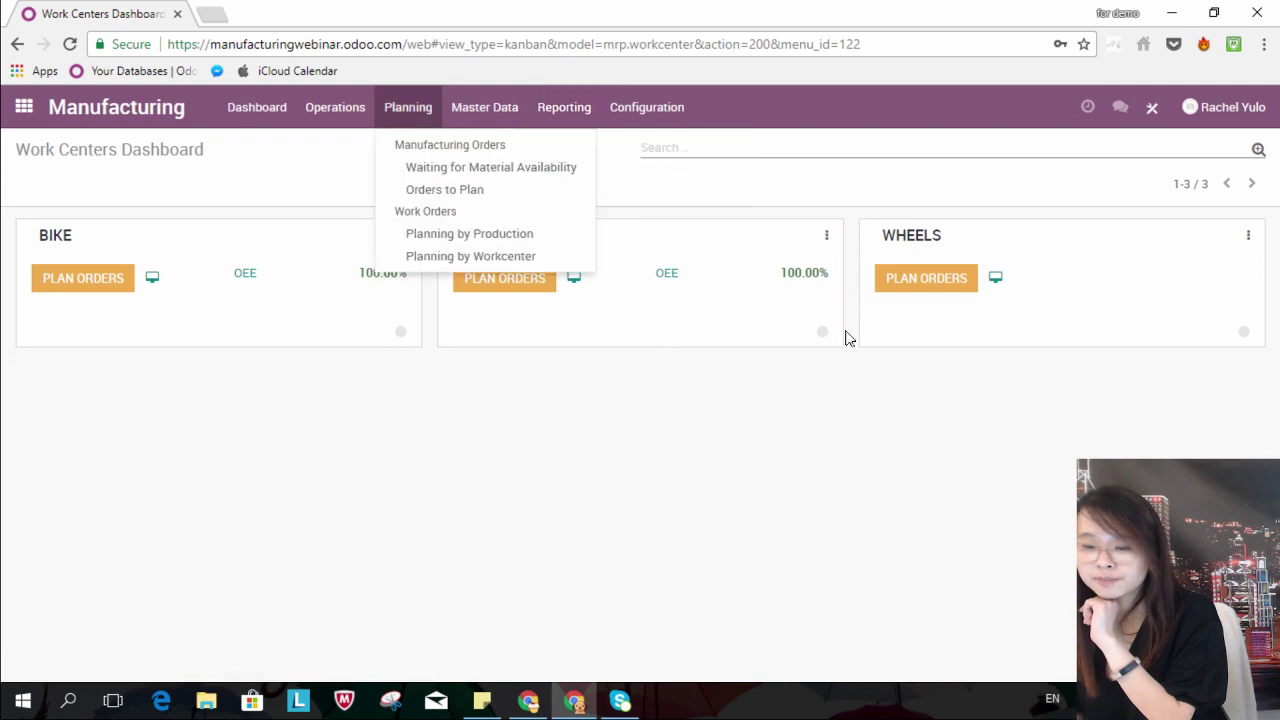
left_click(737, 452)
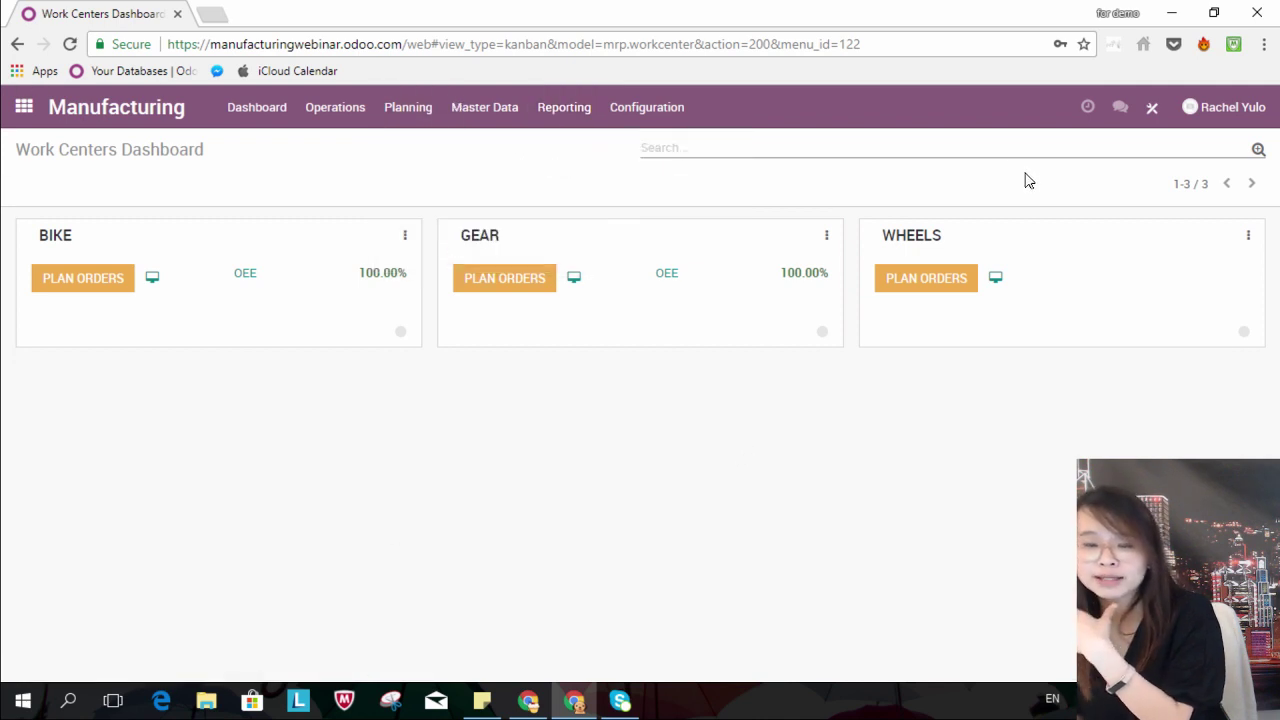
Retrieve the current inventory quantities report in the Inventory app and view it as a pivot table
left_click(21, 108)
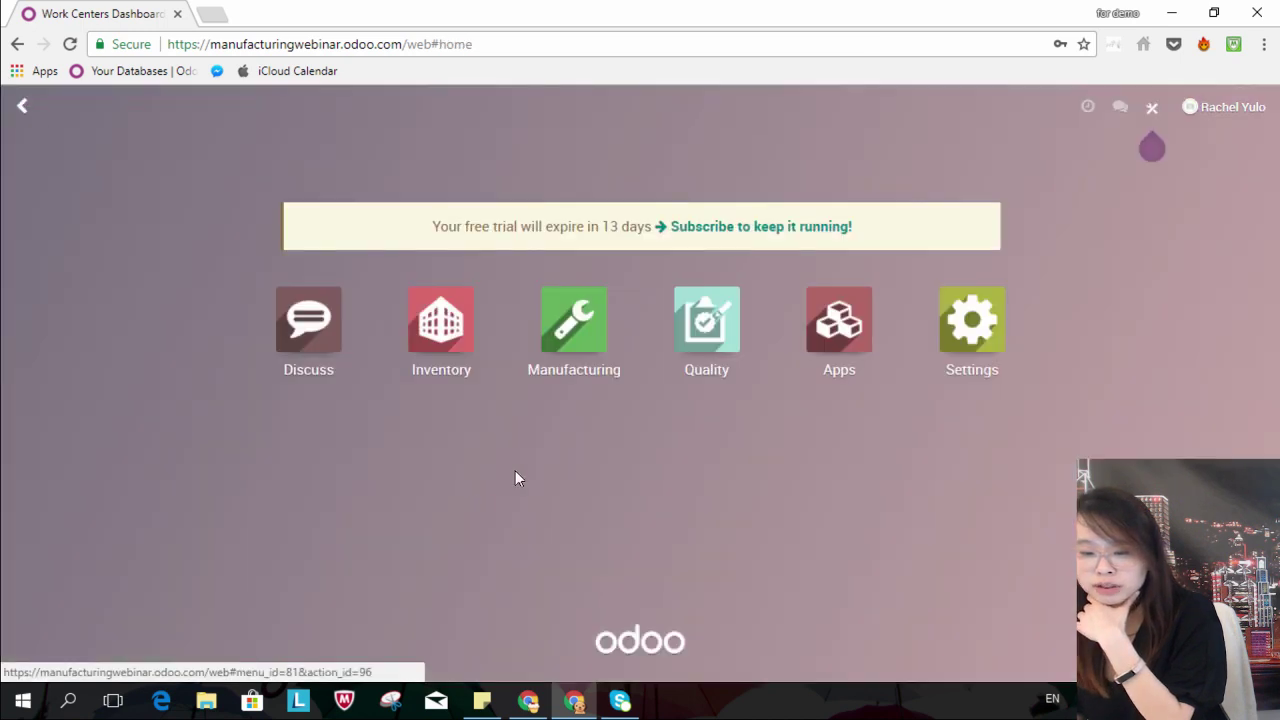
left_click(448, 325)
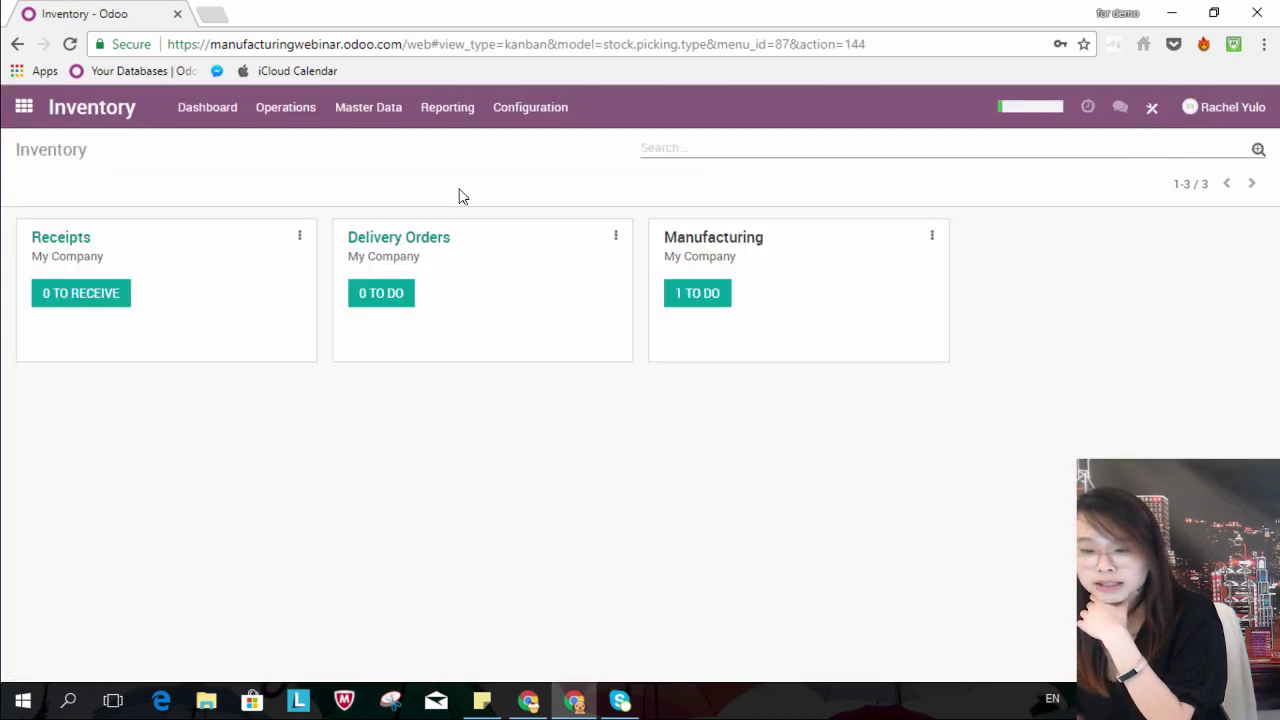
left_click(463, 110)
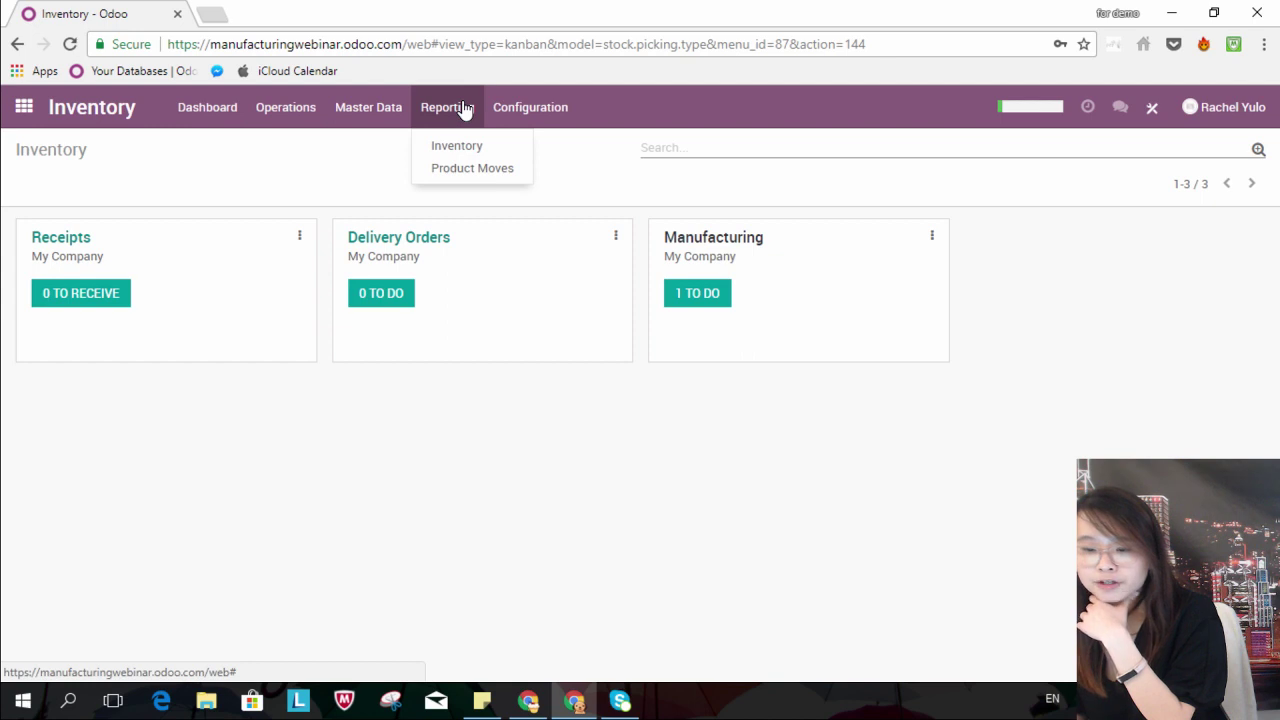
left_click(476, 149)
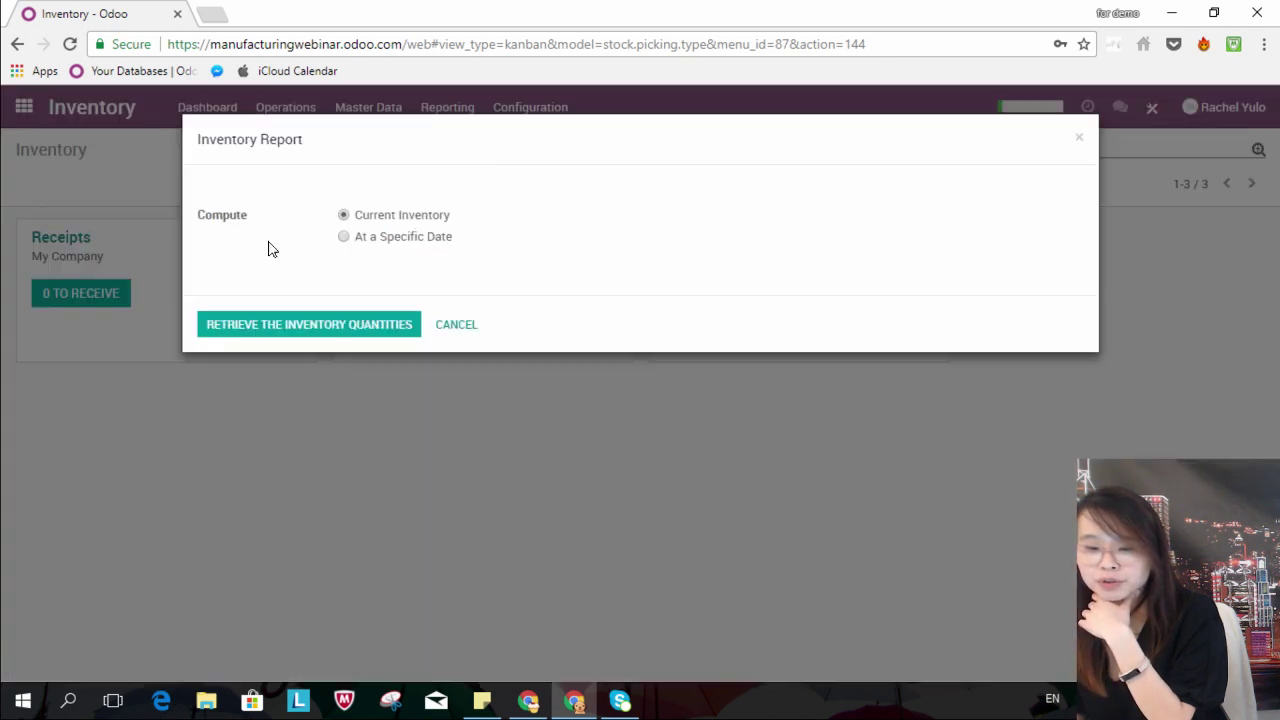
left_click(413, 238)
left_click(419, 217)
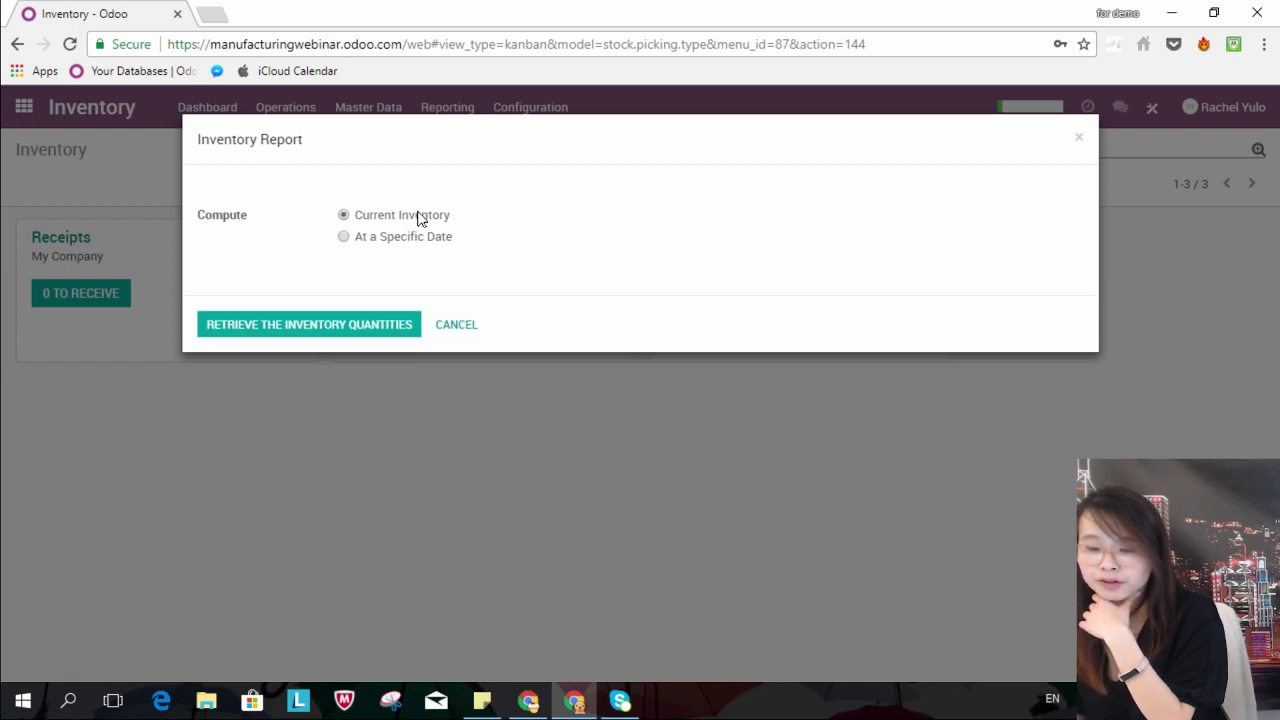
left_click(390, 325)
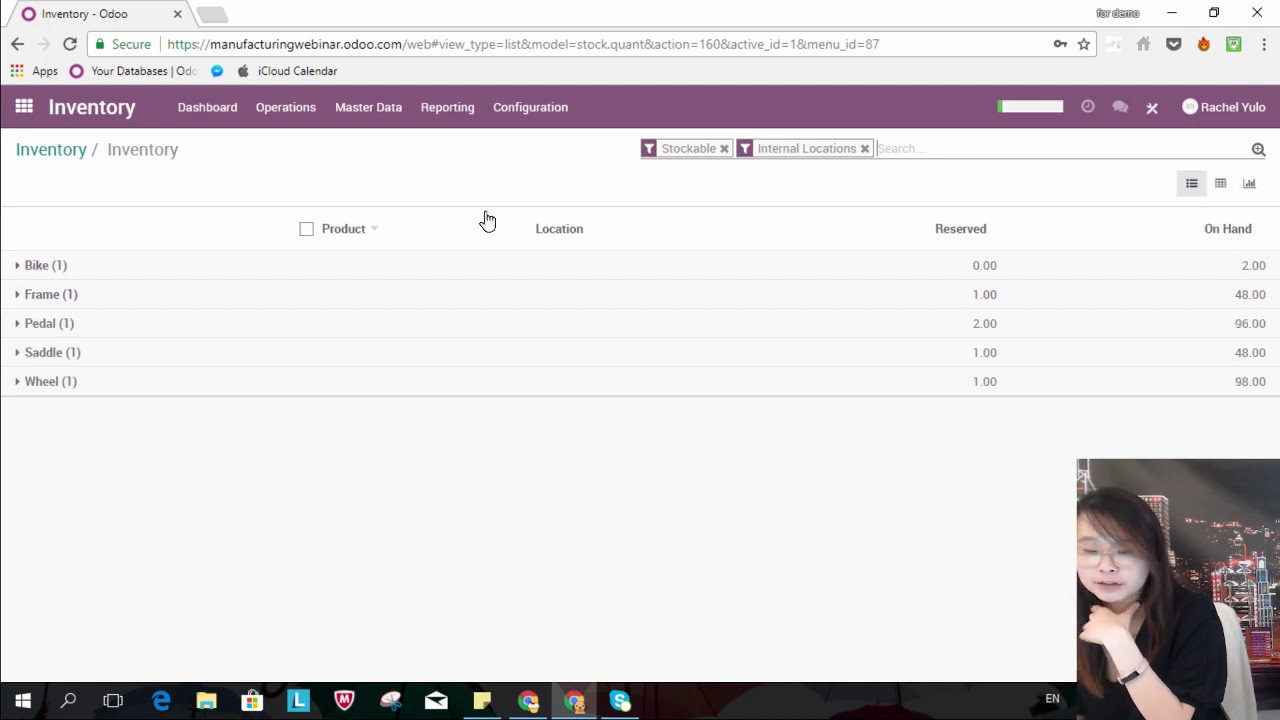
left_click(1226, 188)
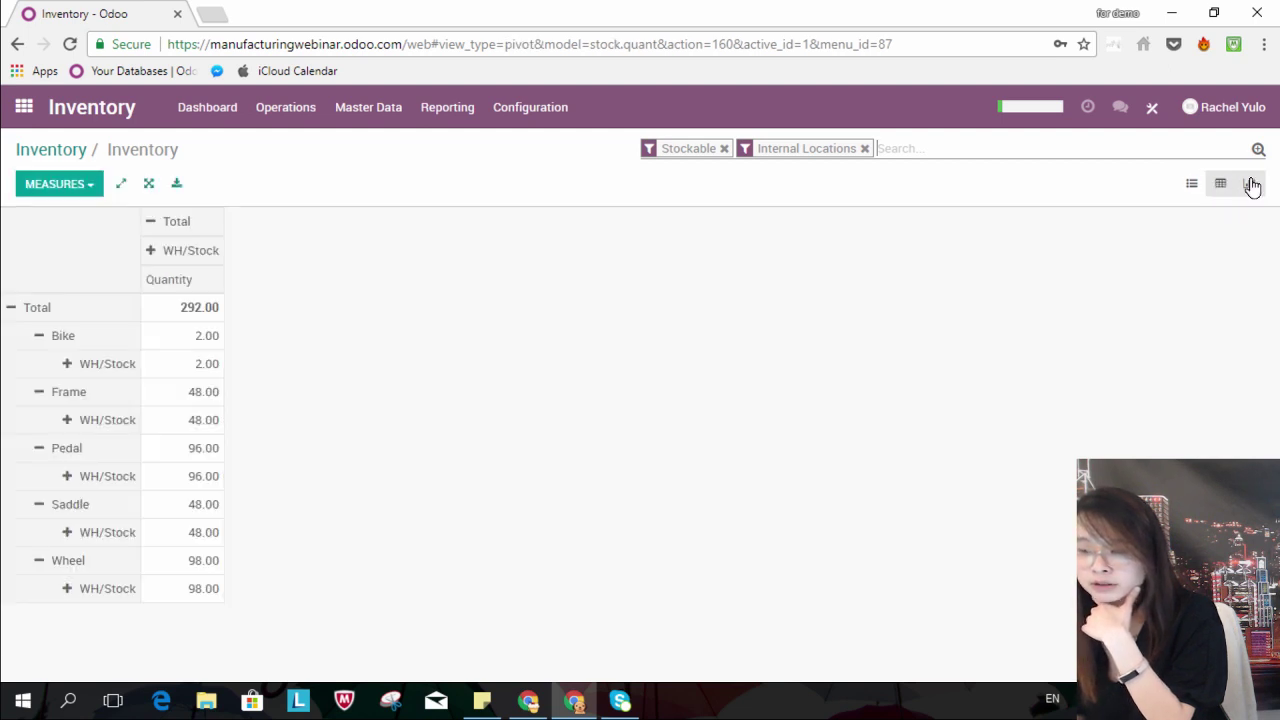
View the inventory quantities report as a bar chart, and return to the Inventory overview
left_click(1251, 184)
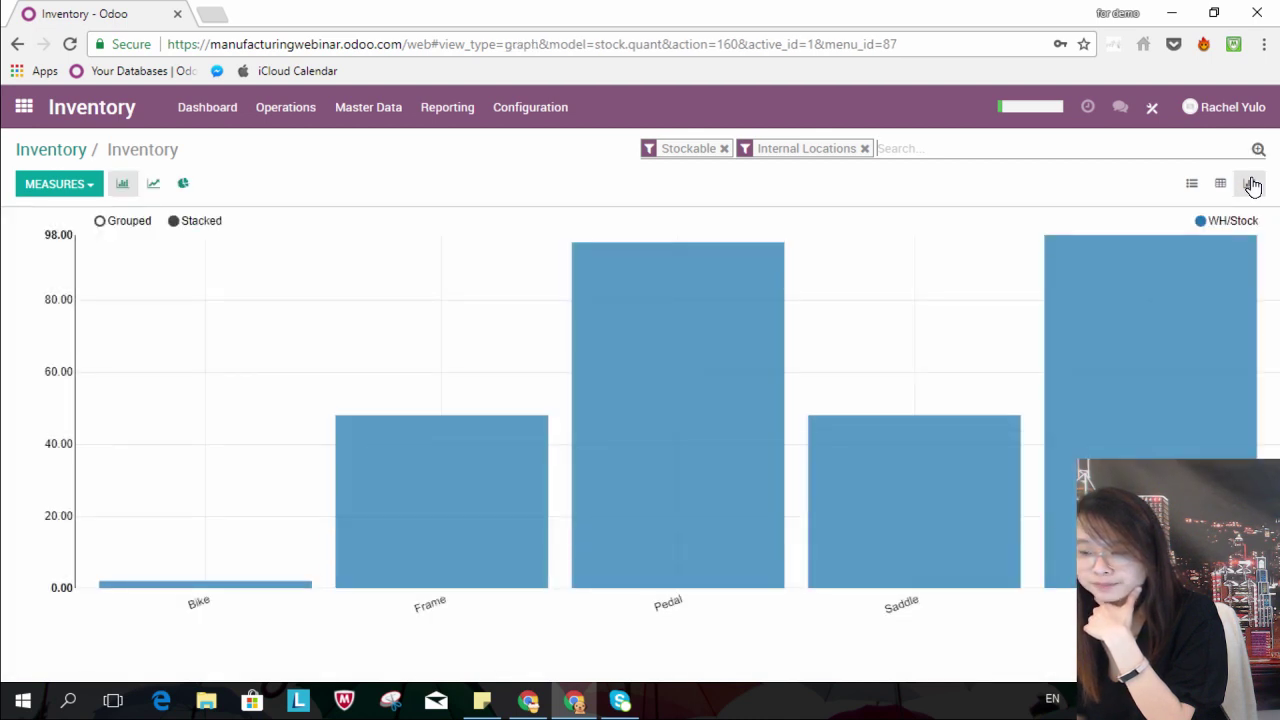
left_click(60, 148)
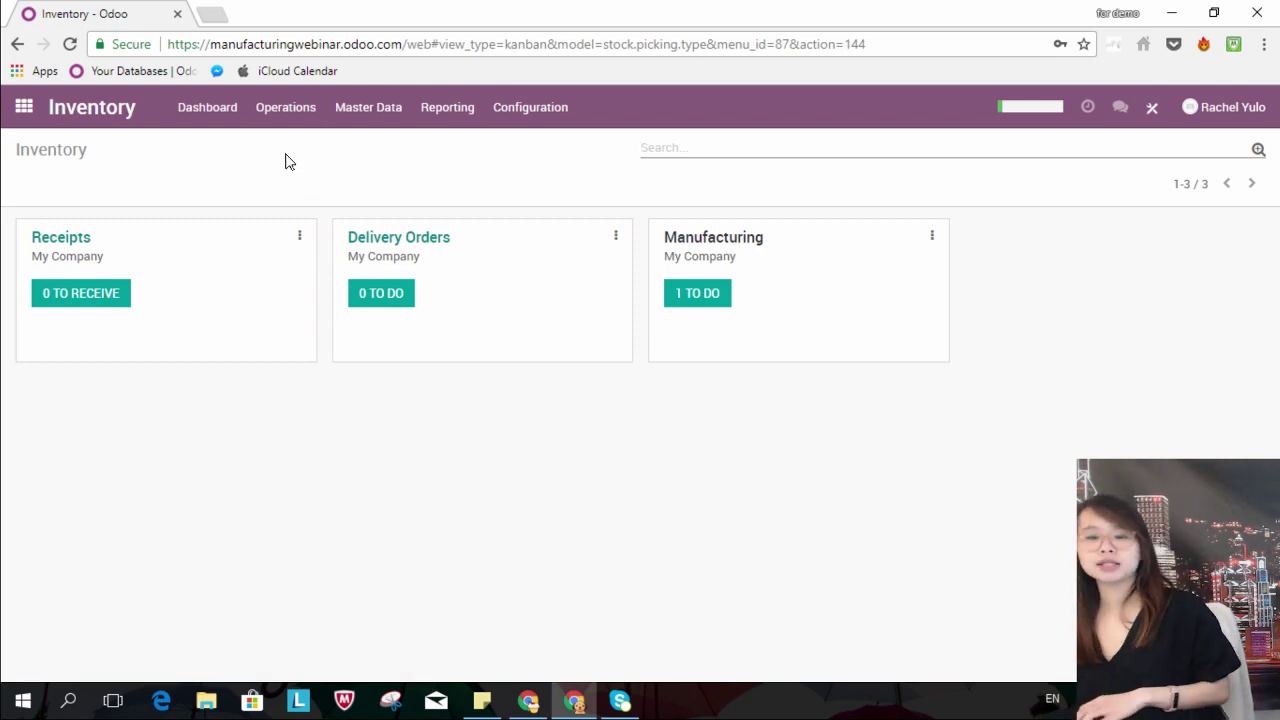
Open the Manufacturing app's settings and examine the Work Orders & Quality option with its routing and work center links
key("alt+h")
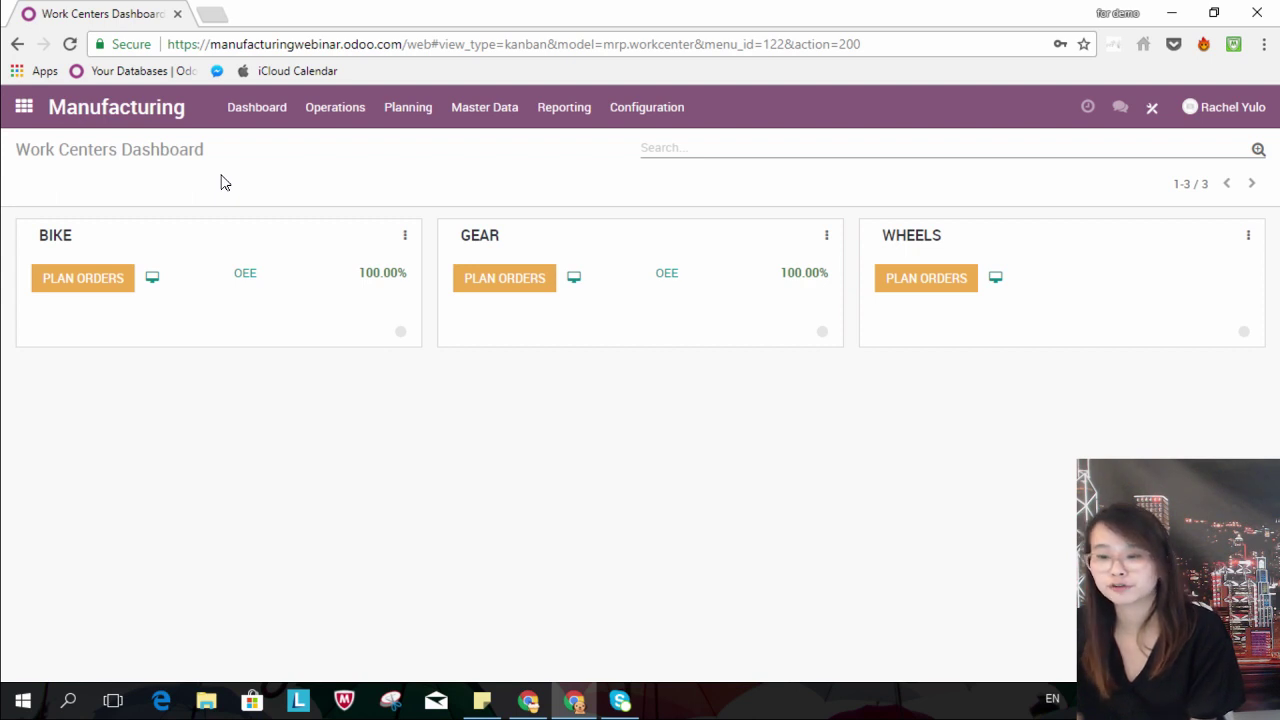
left_click(672, 114)
left_click(688, 147)
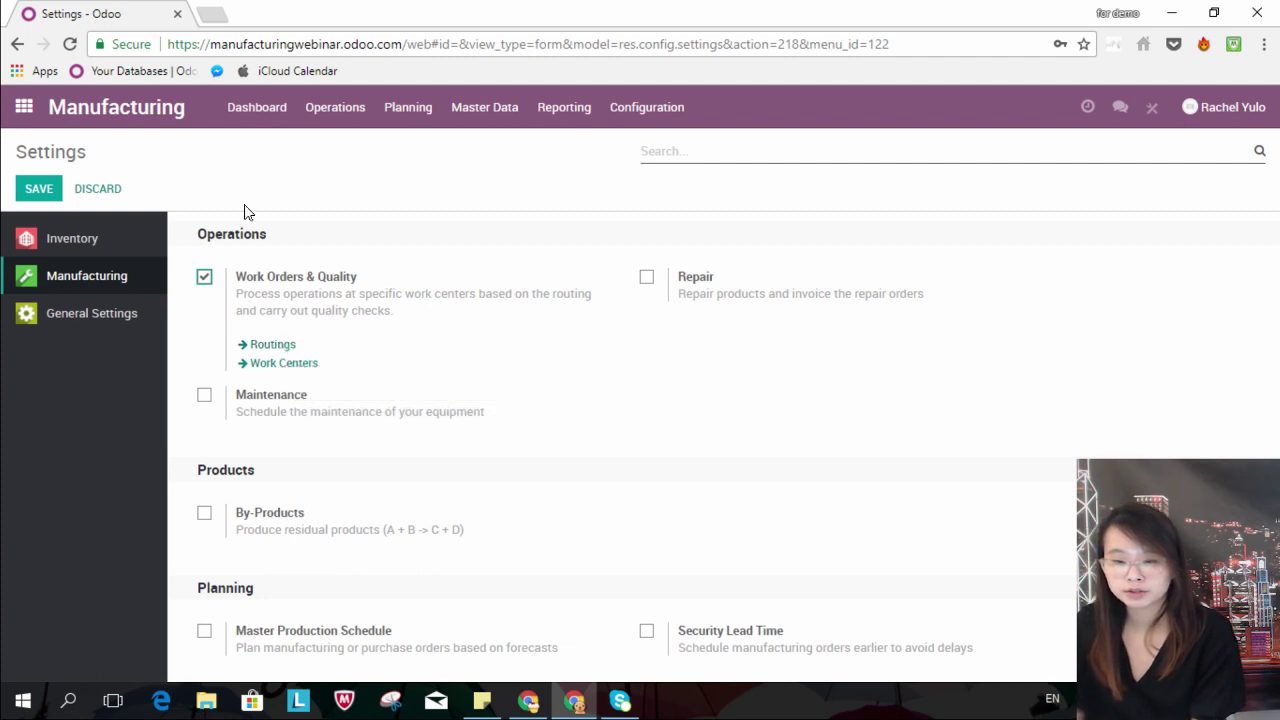
mouse_move(280, 351)
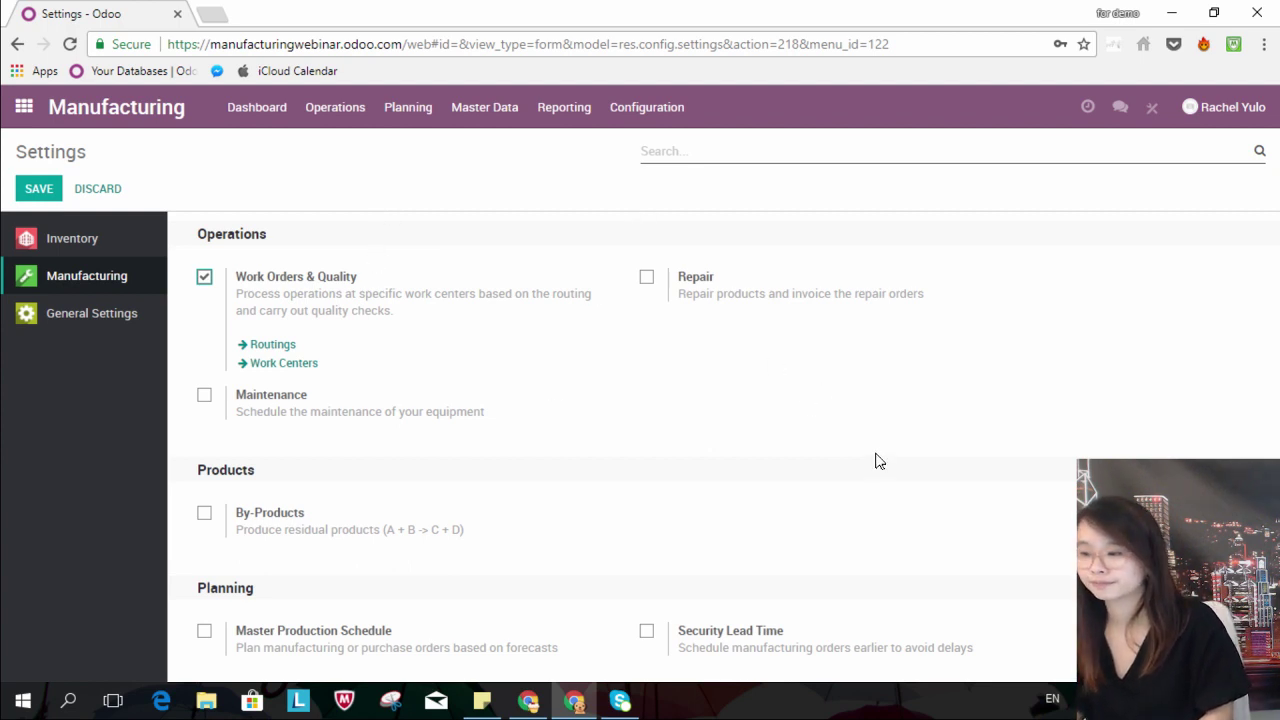
Create a new product named Computer from the Inventory app's product list
left_click(30, 110)
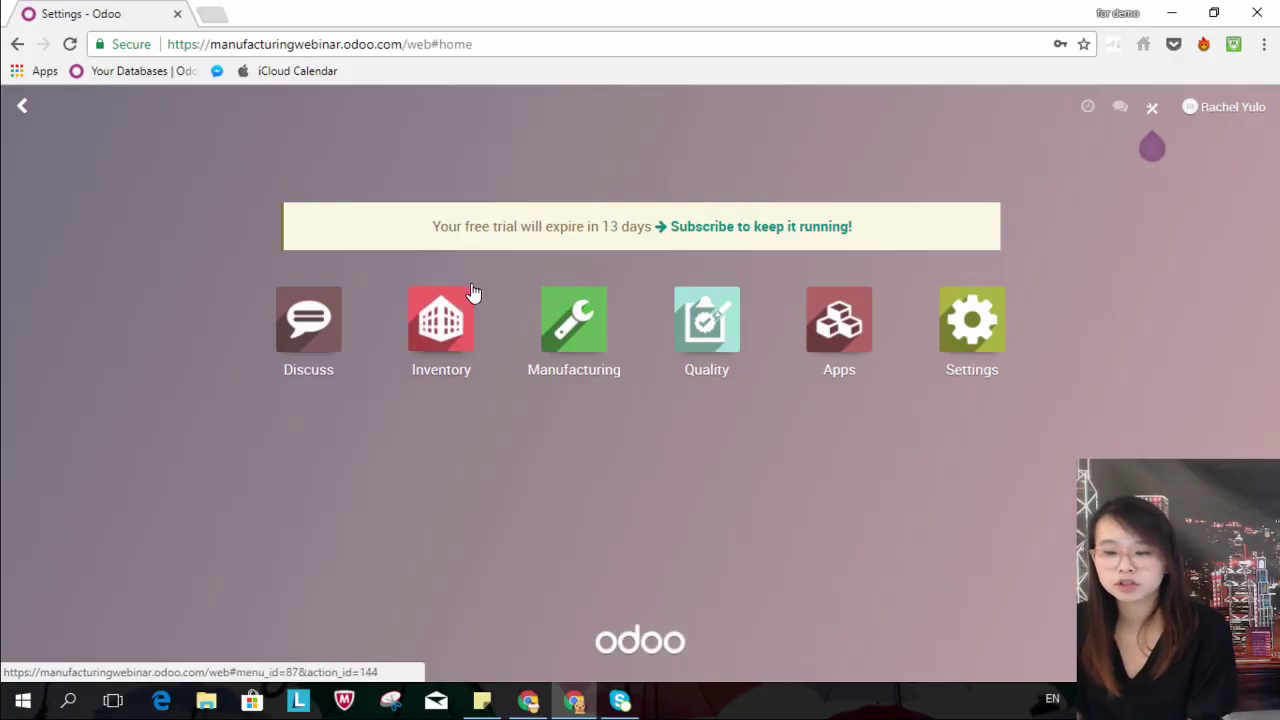
left_click(454, 318)
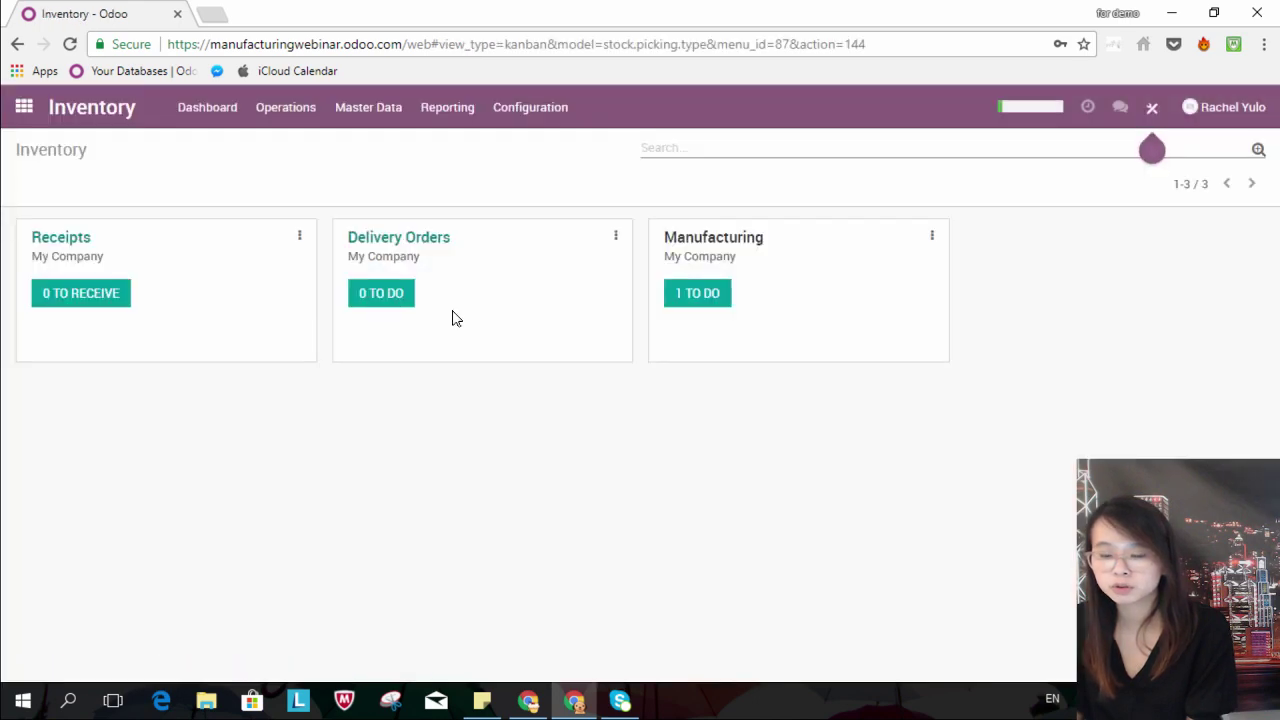
left_click(400, 108)
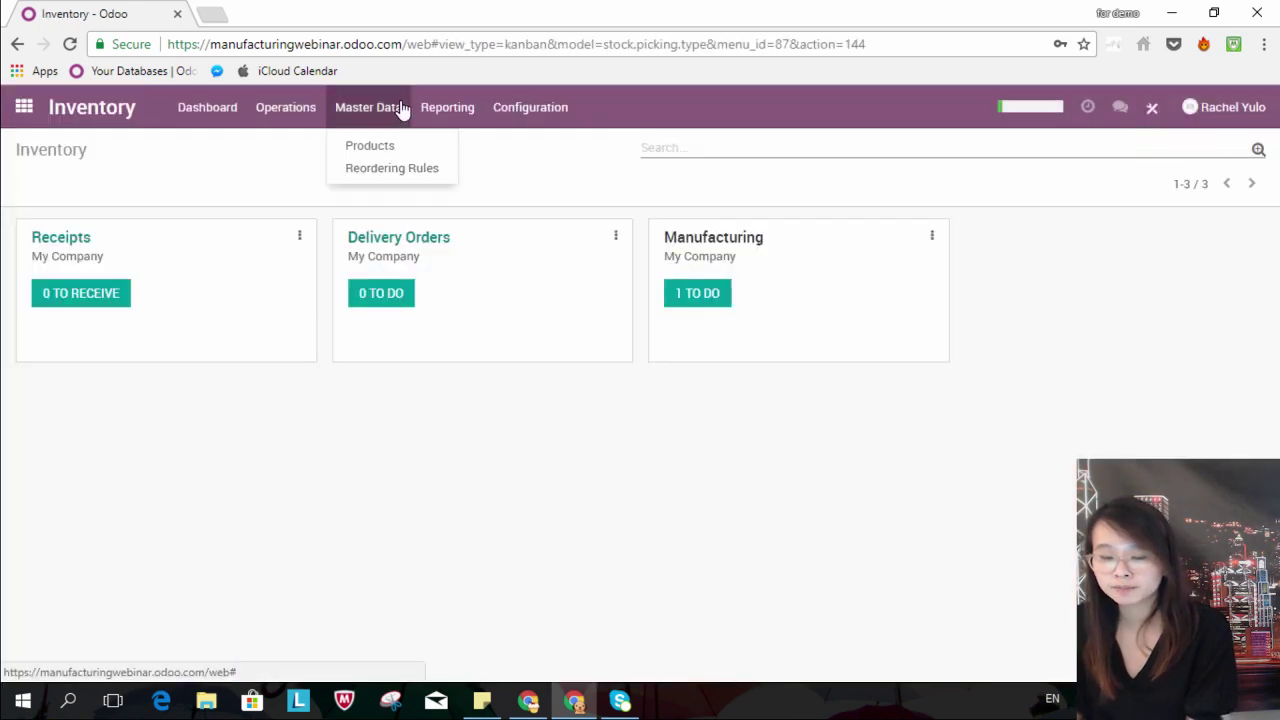
left_click(378, 148)
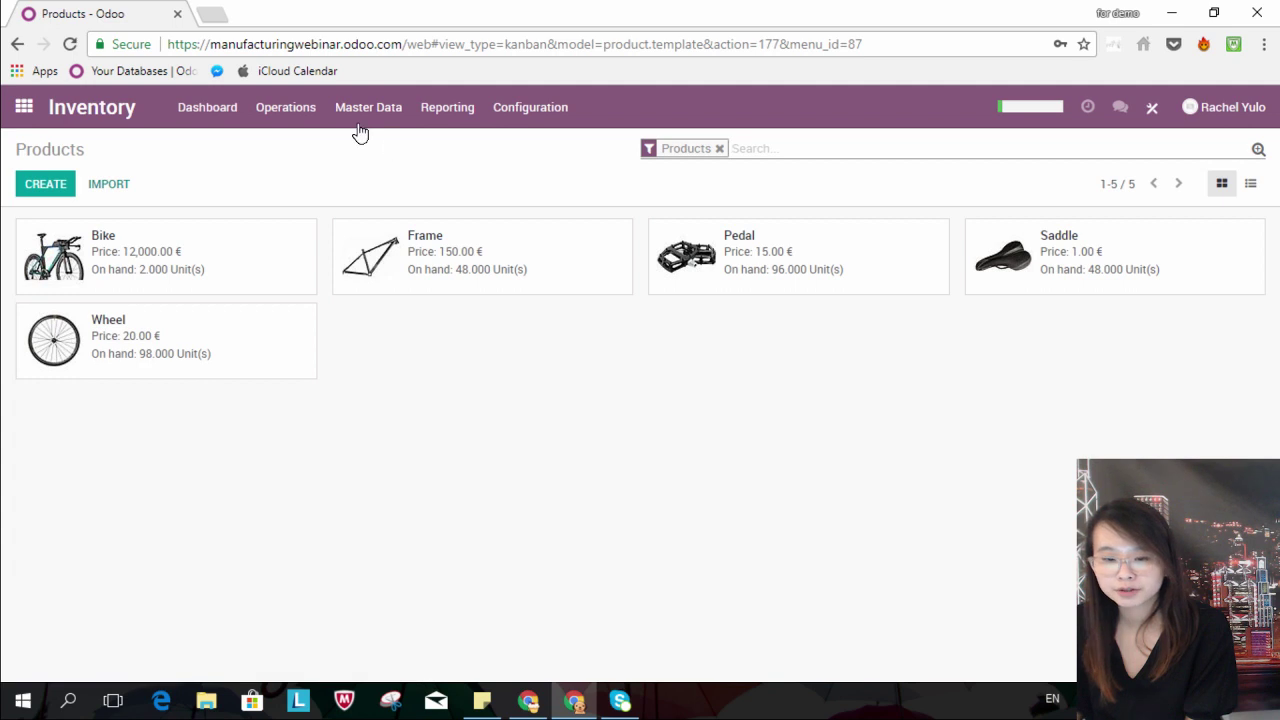
left_click(44, 188)
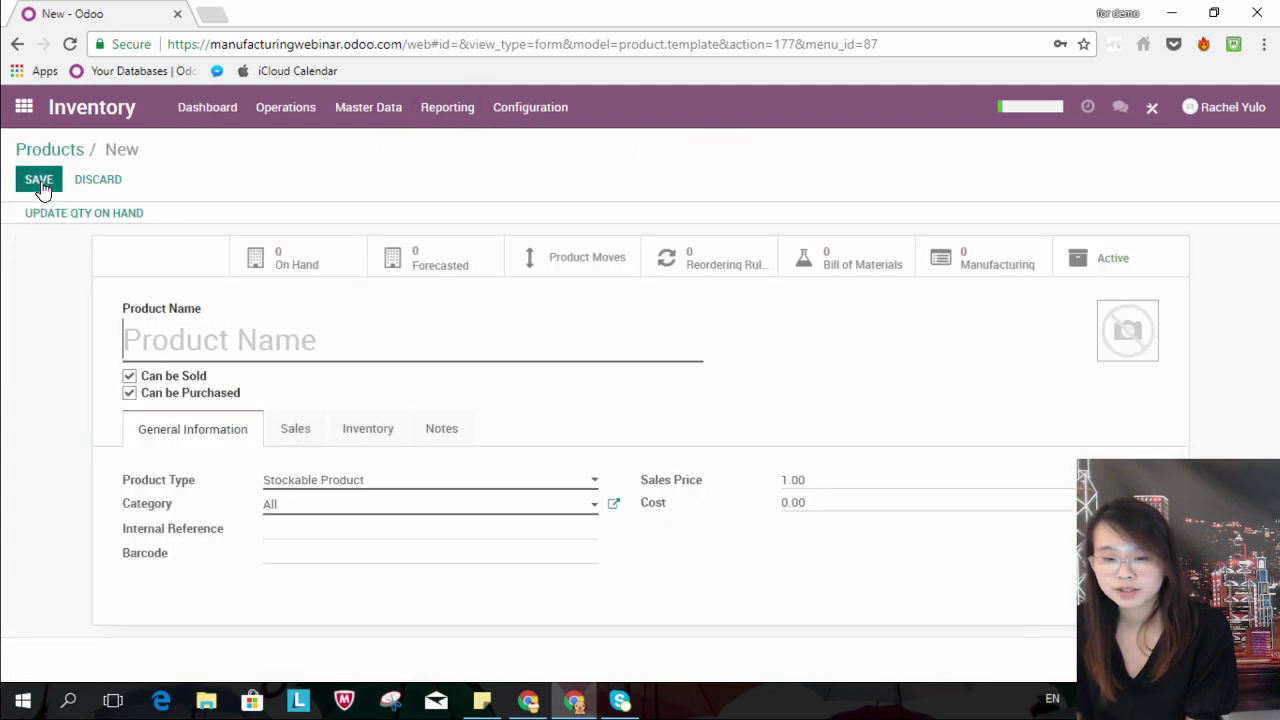
left_click(251, 343)
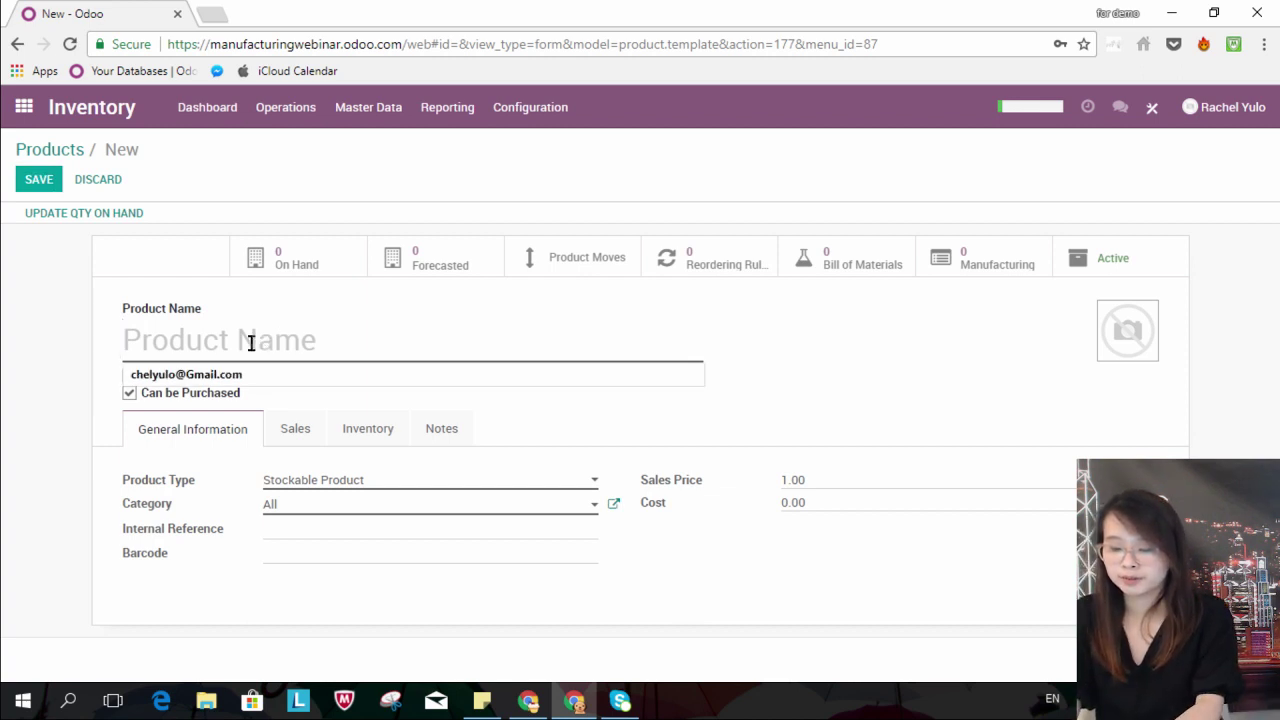
type("Computer")
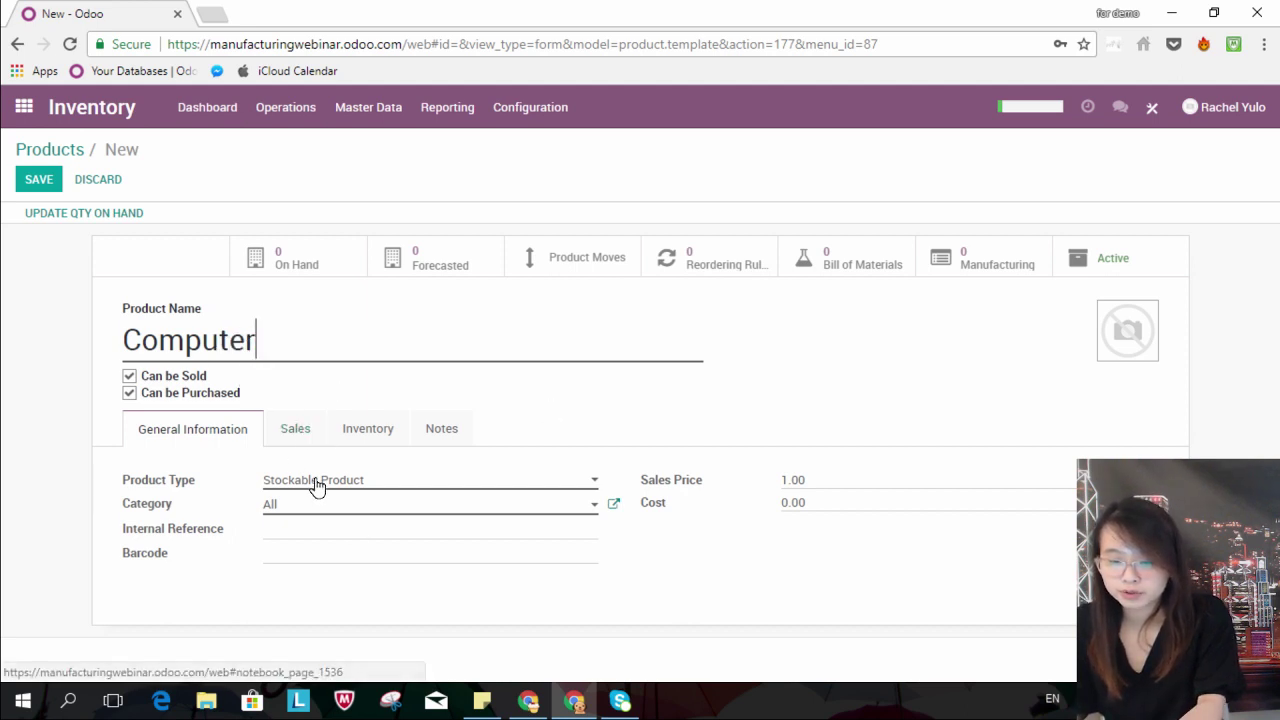
Try the Consumable product type for the Computer product and switch it back to Stockable Product
left_click(316, 482)
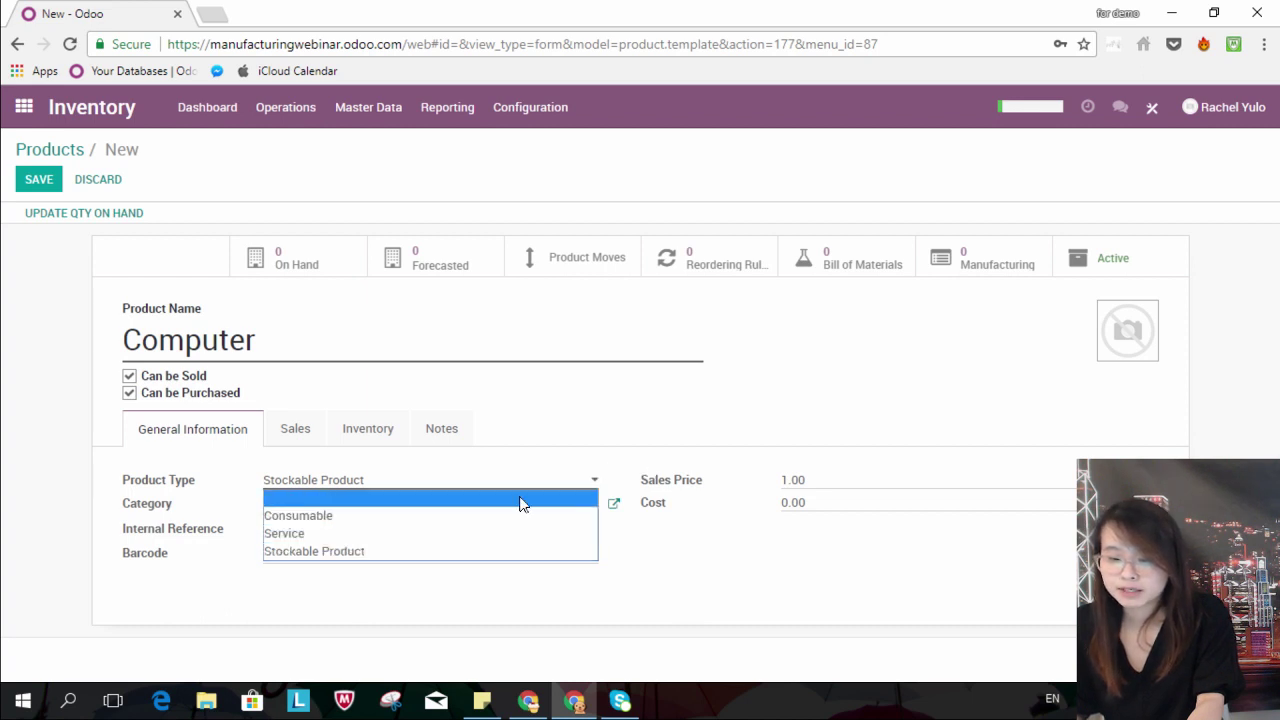
left_click(420, 512)
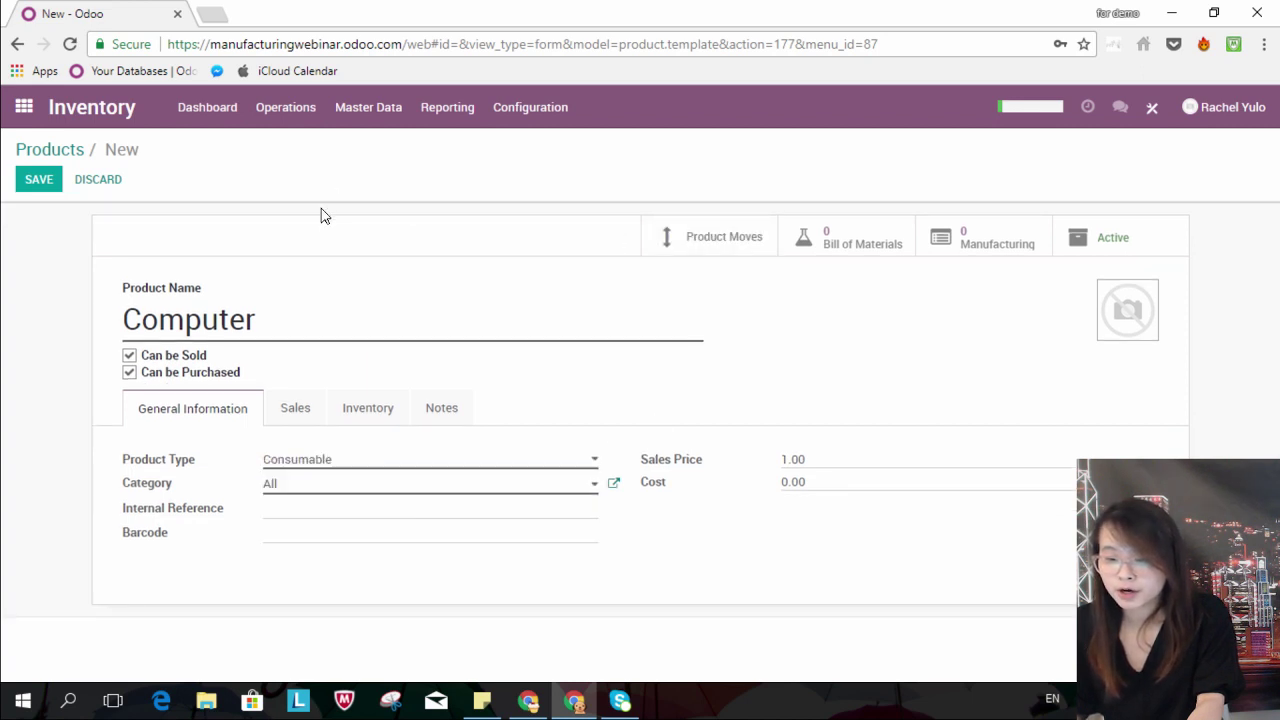
left_click(352, 463)
left_click(320, 526)
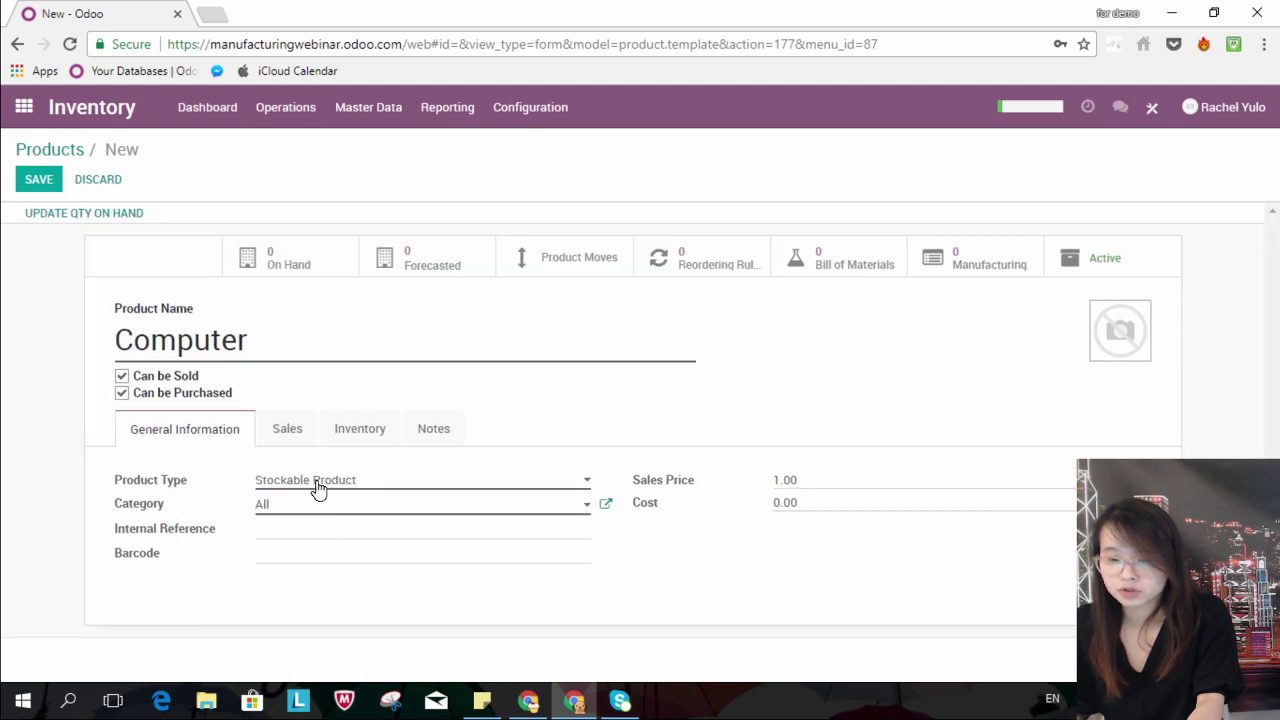
Set the Computer product's sales price to 2,100 and enable its Make To Order route
left_click(779, 480)
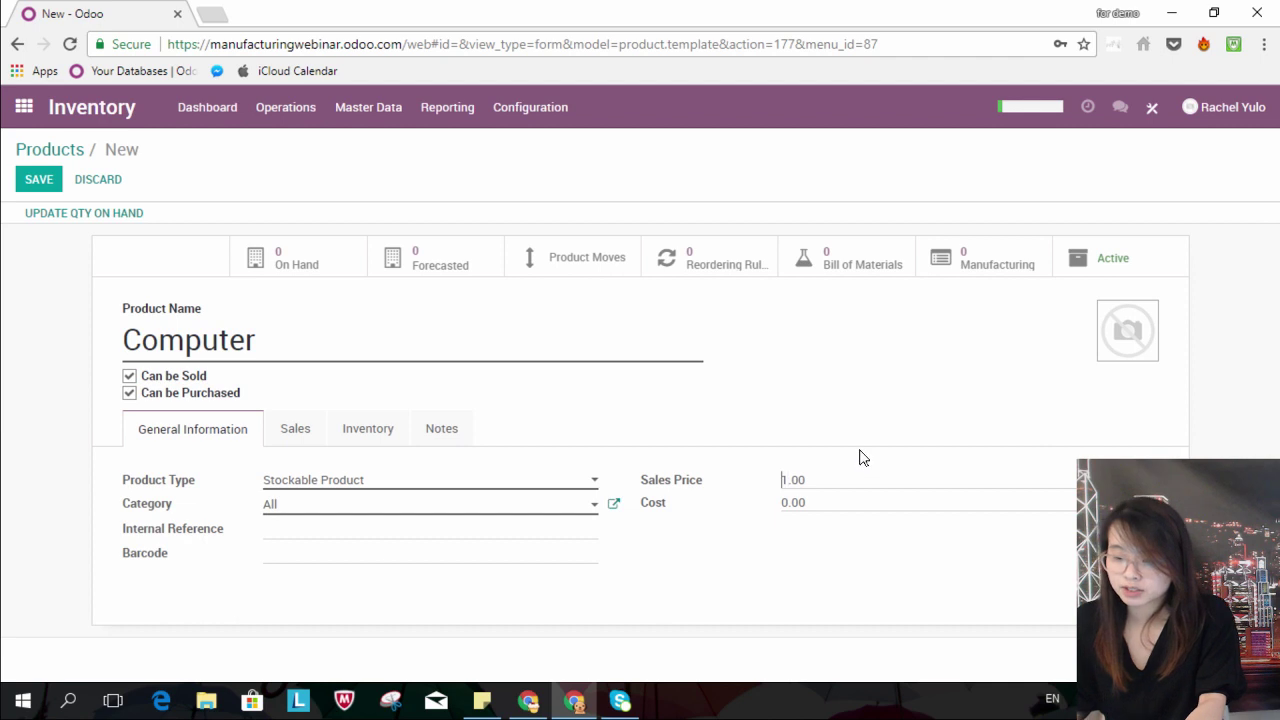
type("2")
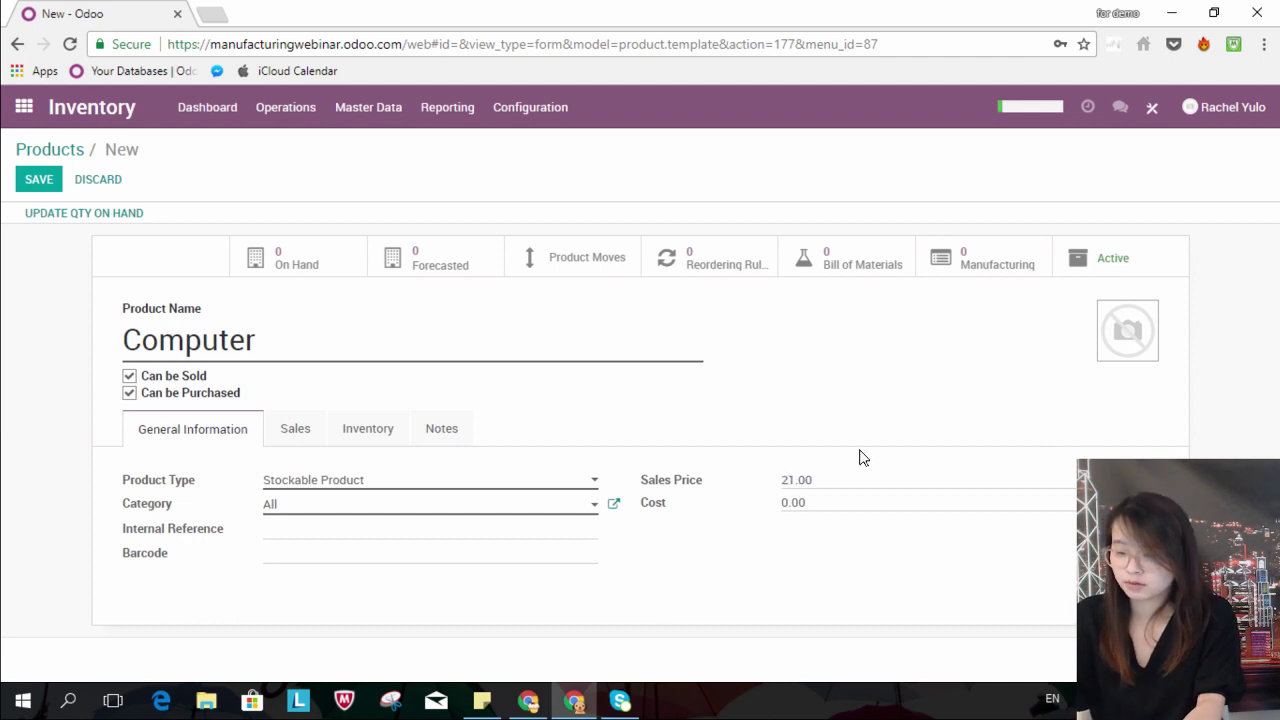
left_click(295, 428)
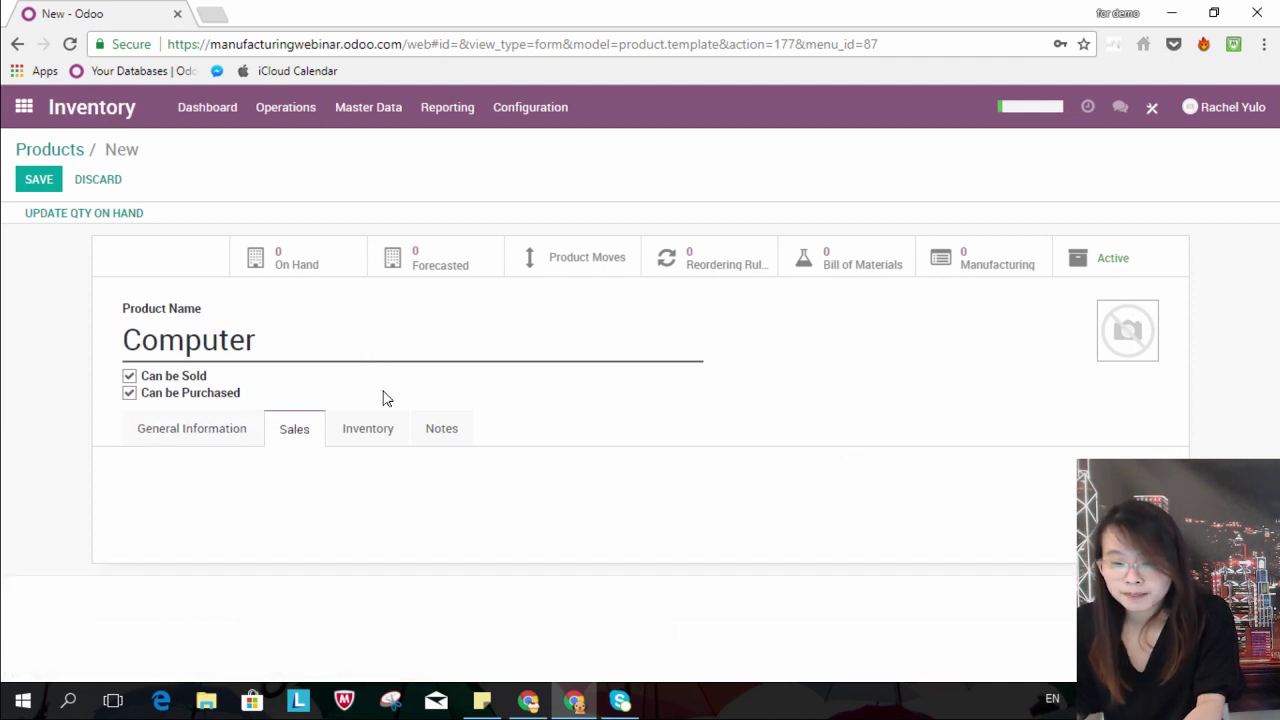
left_click(368, 429)
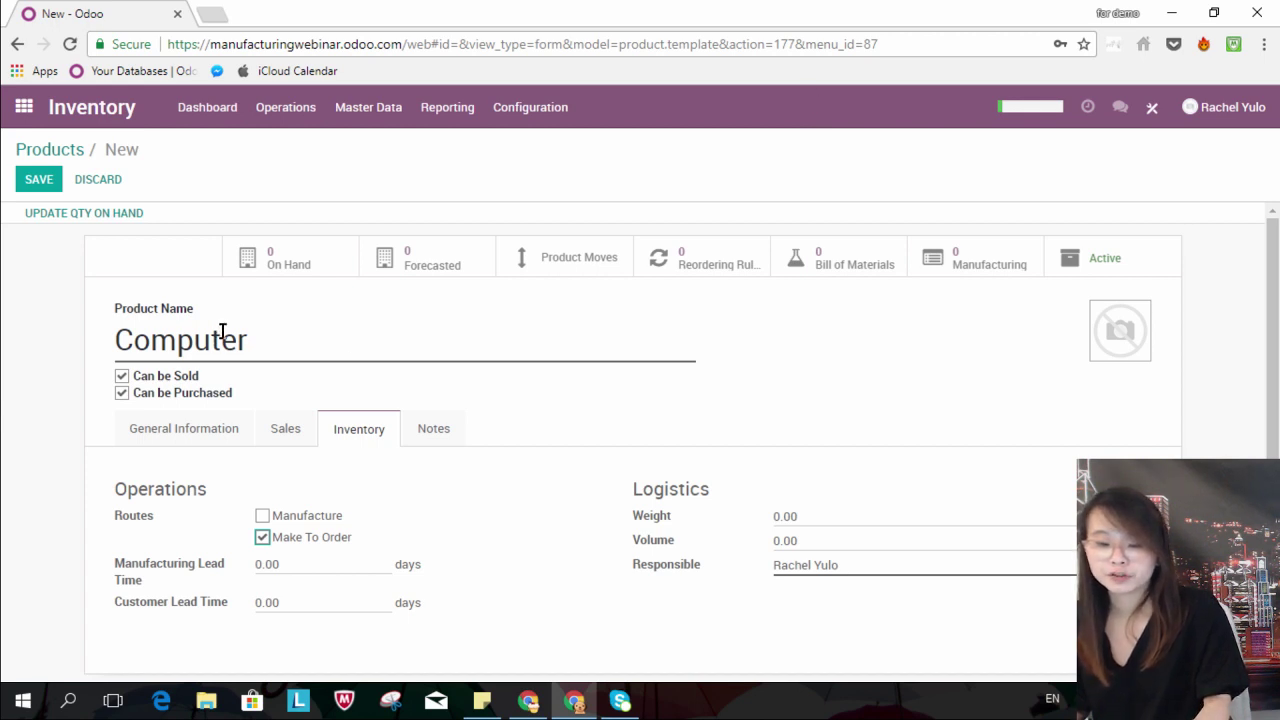
scroll(996, 370, "down", 1)
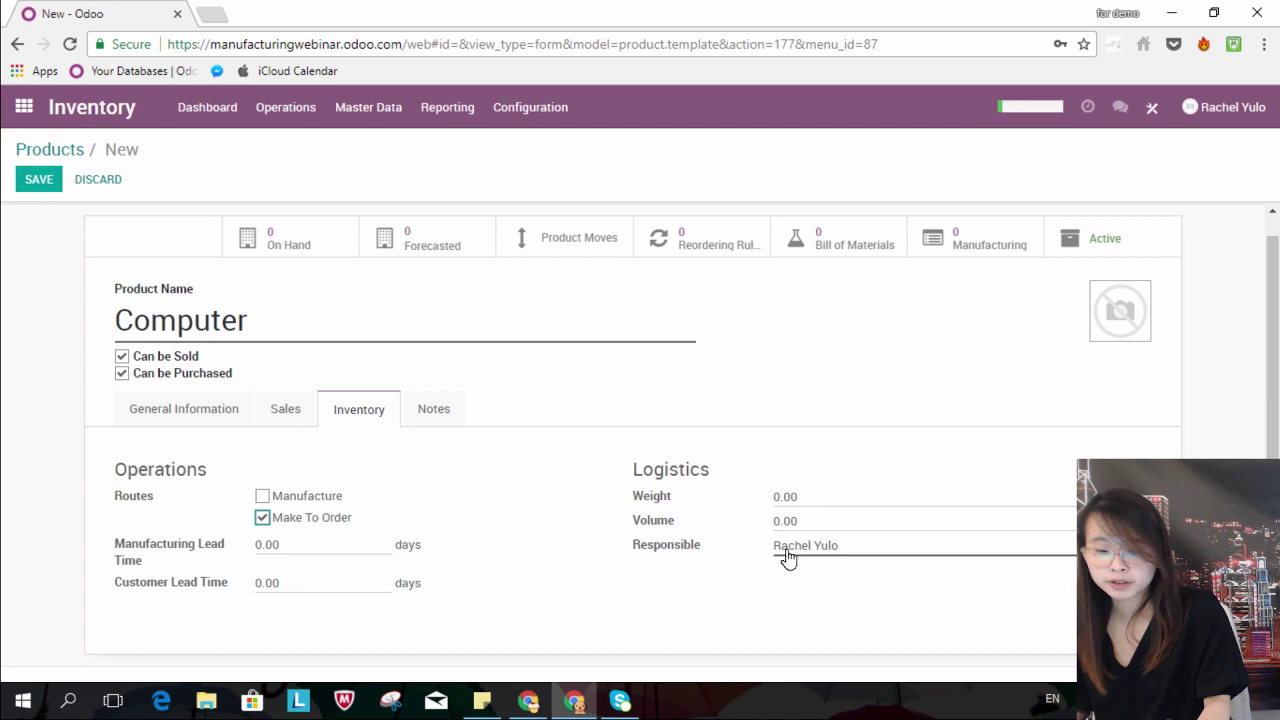
Review the Computer product's note fields for customers, deliveries, receptions and transfers, save the product, and return to the product list
left_click(425, 410)
scroll(470, 400, "down", 2)
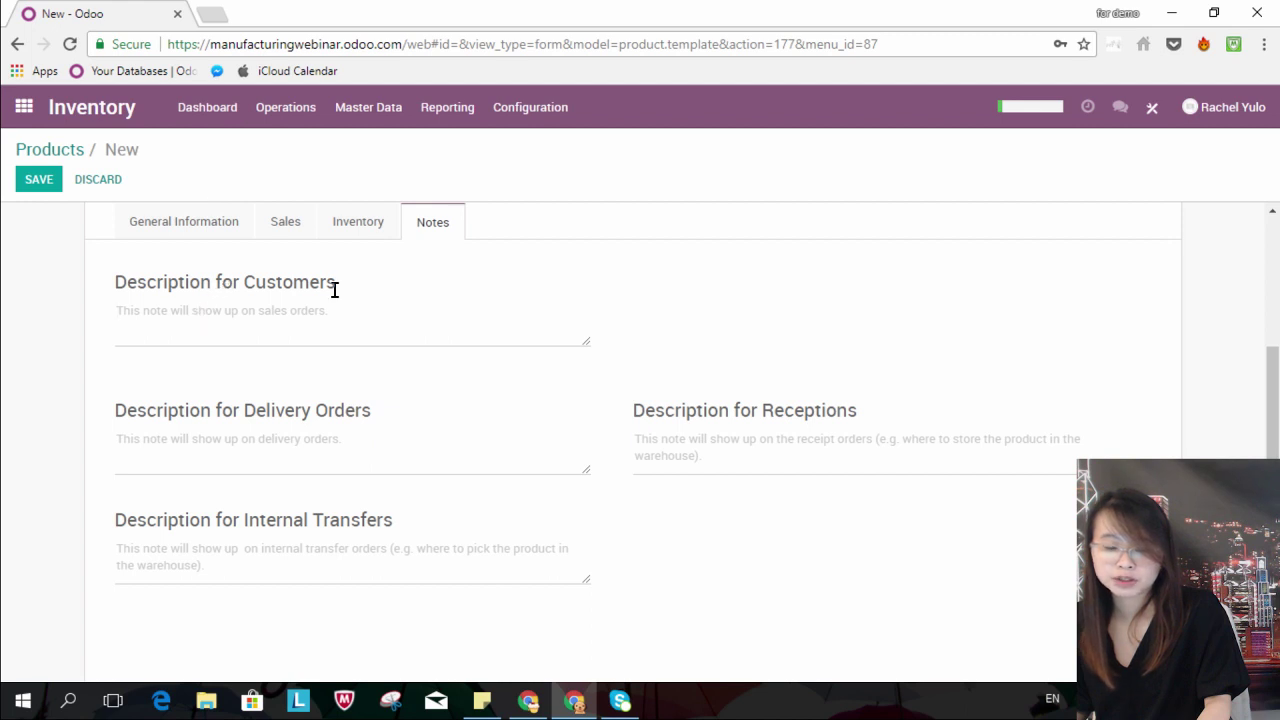
left_click(411, 324)
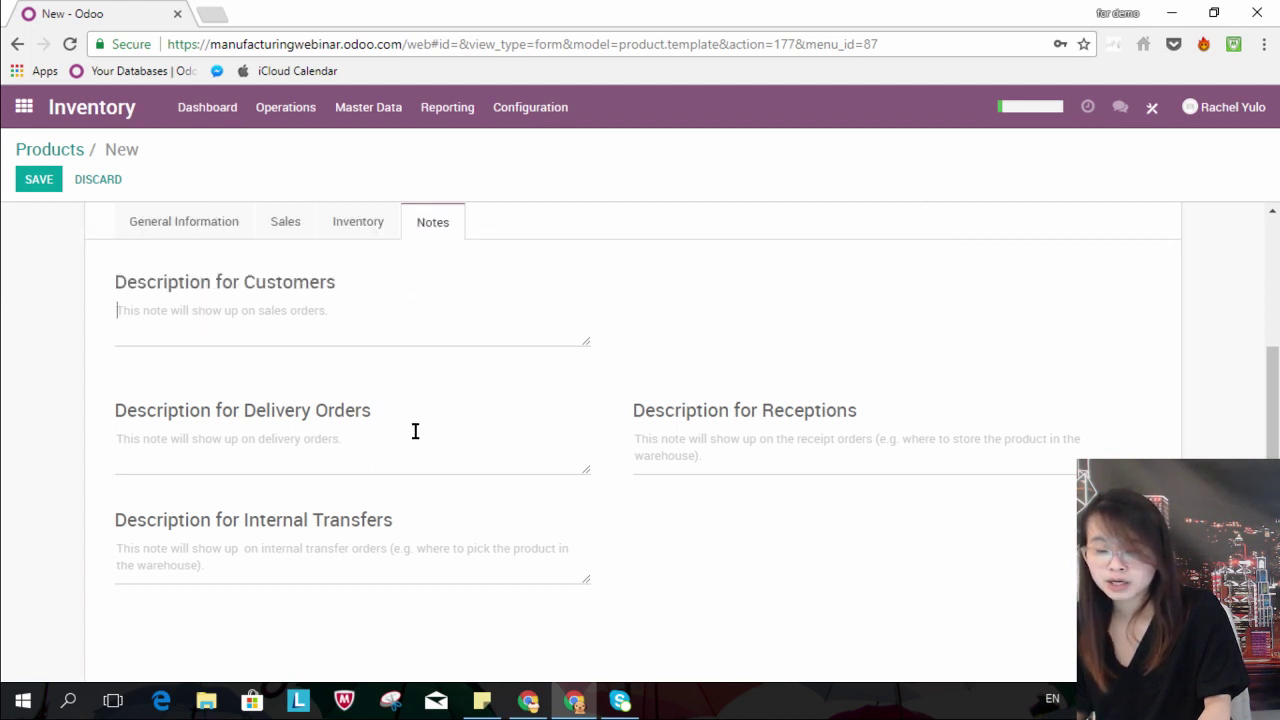
scroll(600, 405, "up", 3)
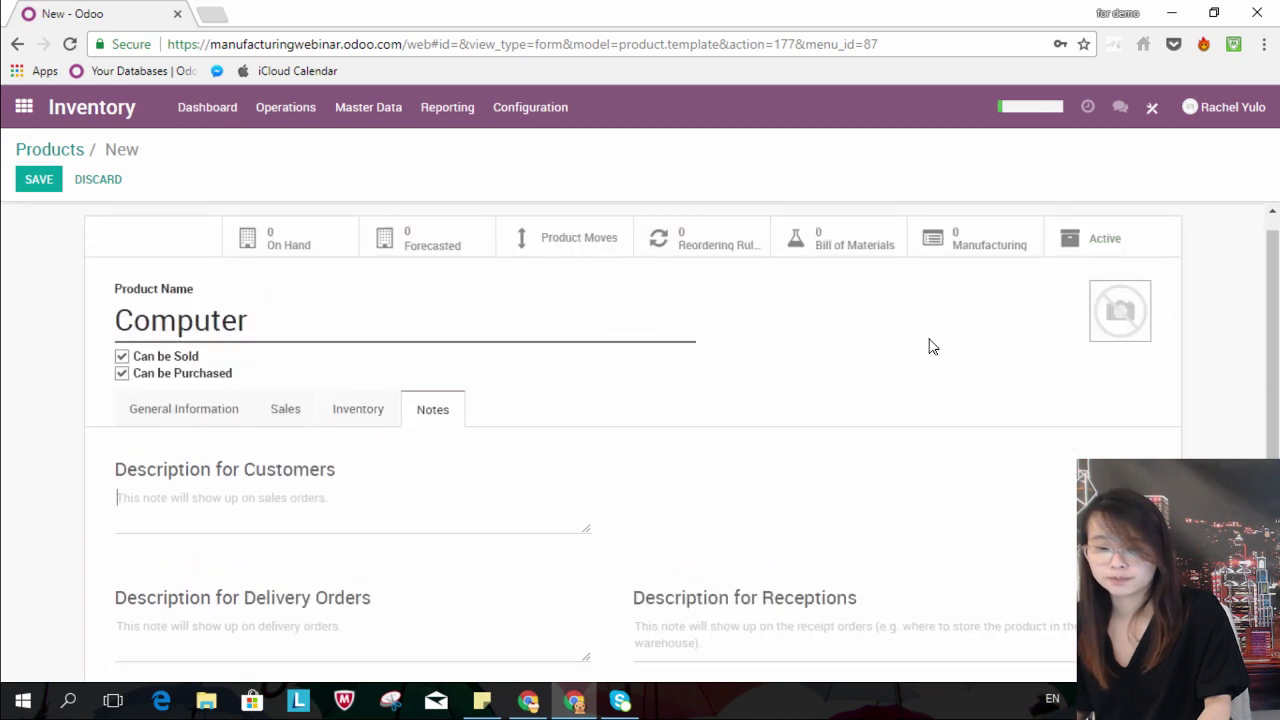
left_click(36, 184)
left_click(68, 150)
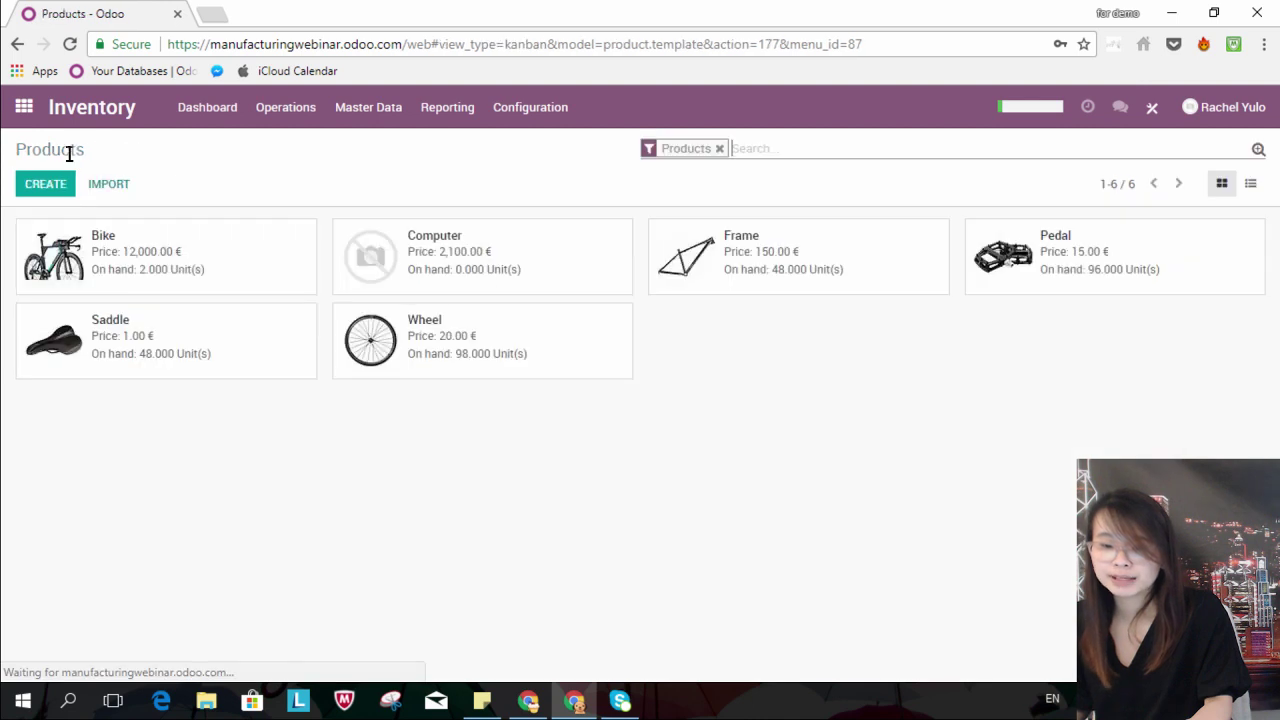